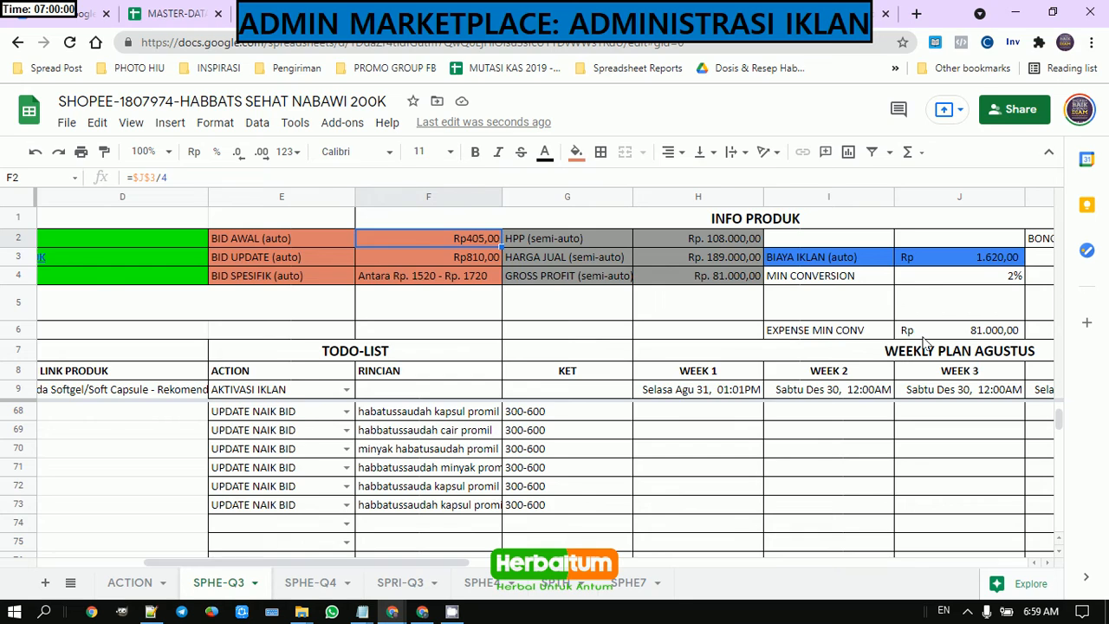
# Step: Compare the added search keywords in Shopee's ad dialog with the selected keywords column in the SPHE-Q3 Google Sheet
pyautogui.hotkey('alt', 'Tab')
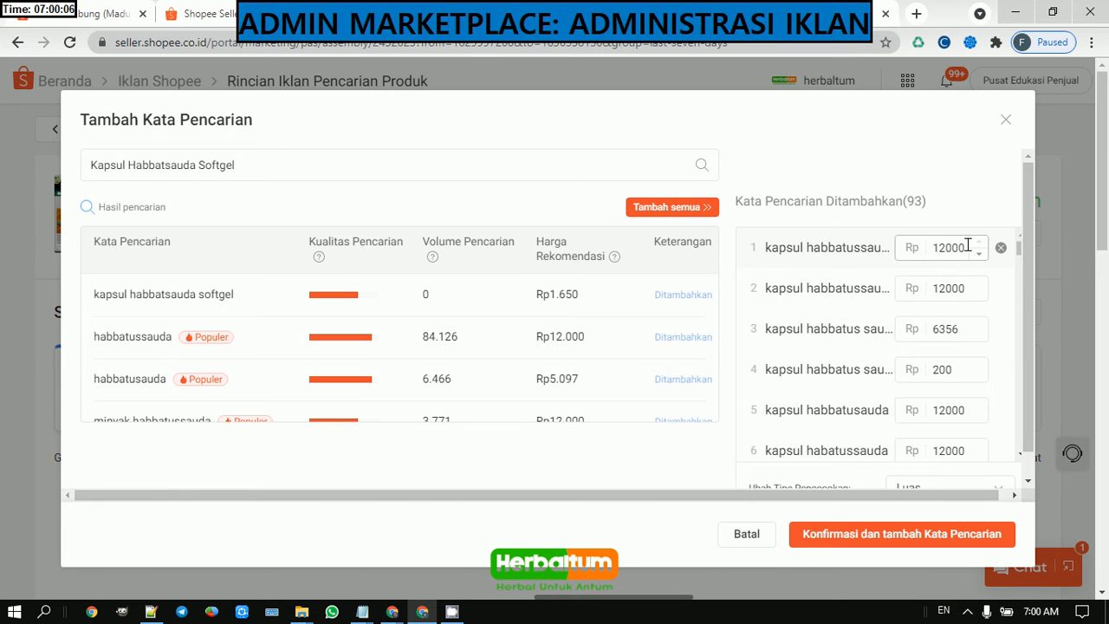
pyautogui.scroll(-7, 968, 246)
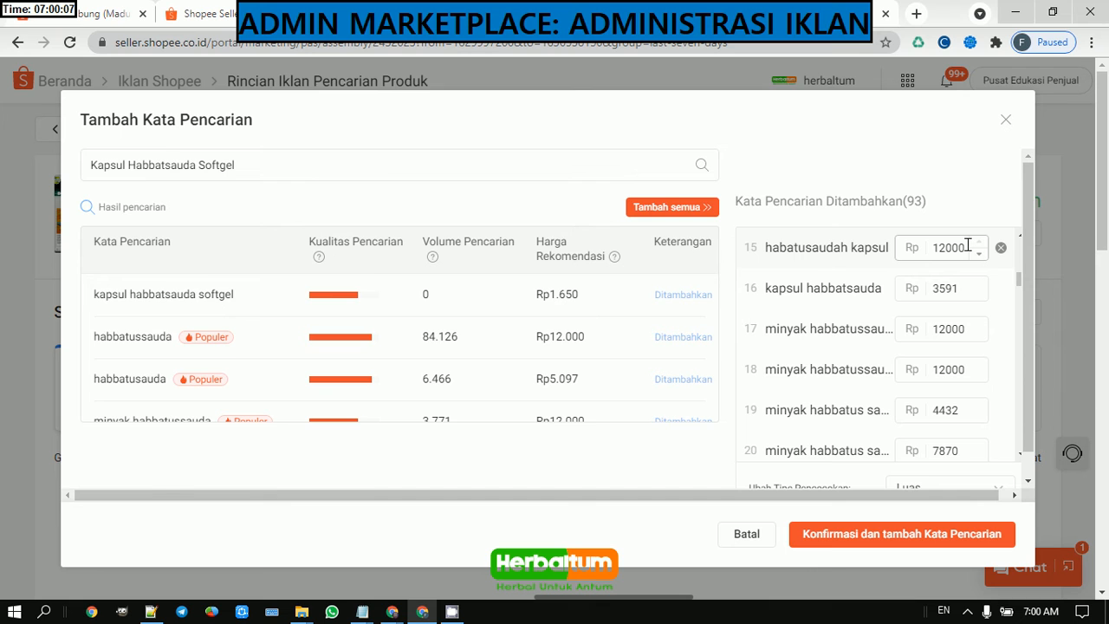
pyautogui.hotkey('alt', 'Tab')
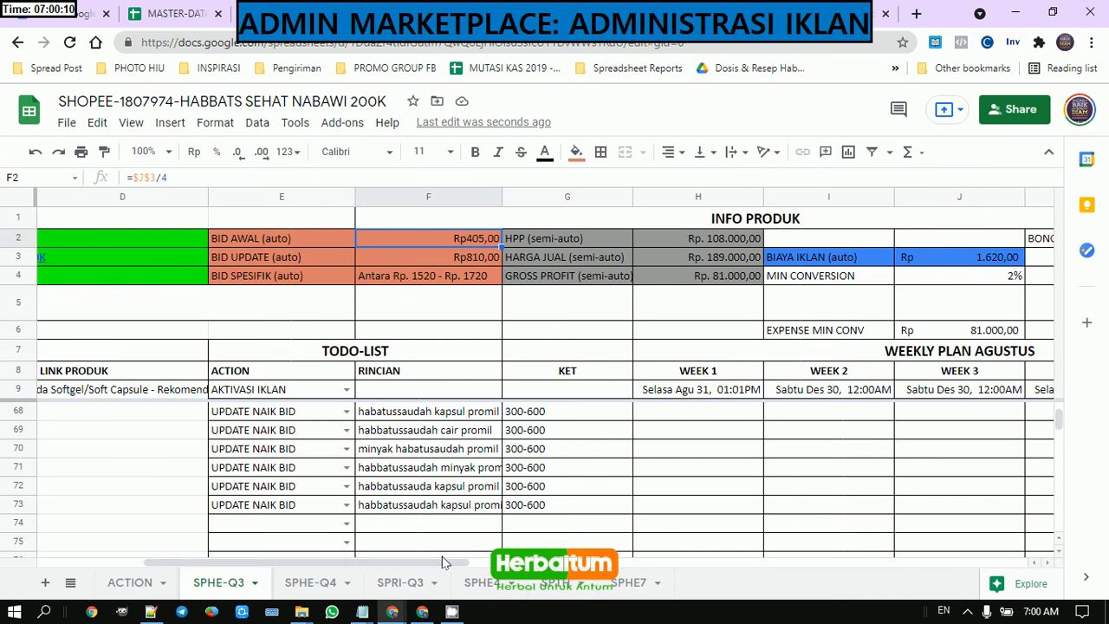
pyautogui.moveTo(441, 561); pyautogui.dragTo(252, 556)
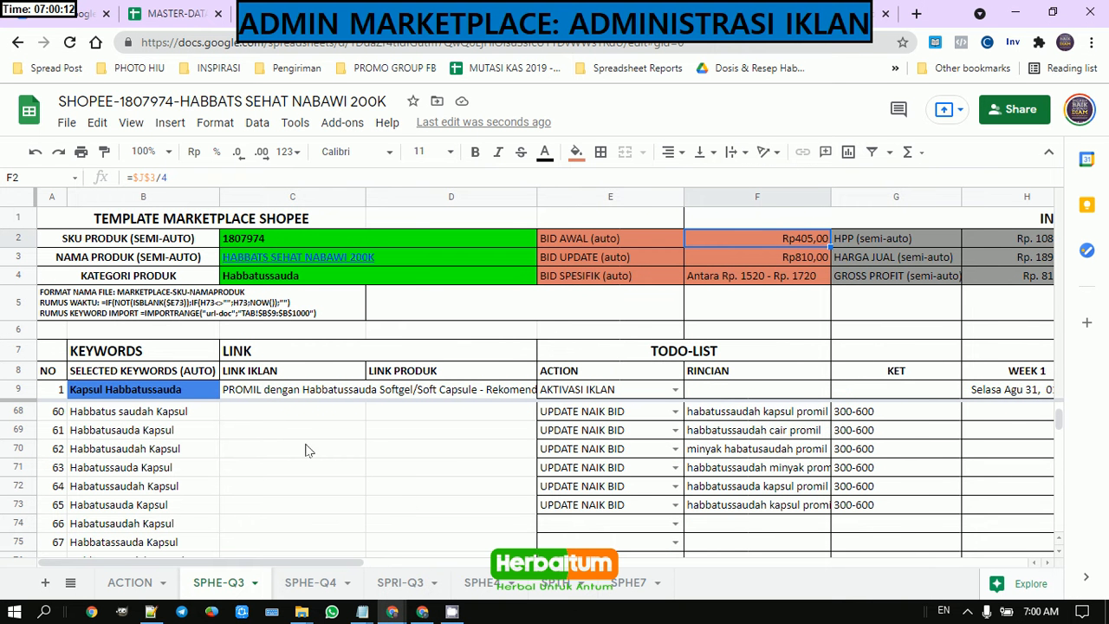
pyautogui.click(171, 202)
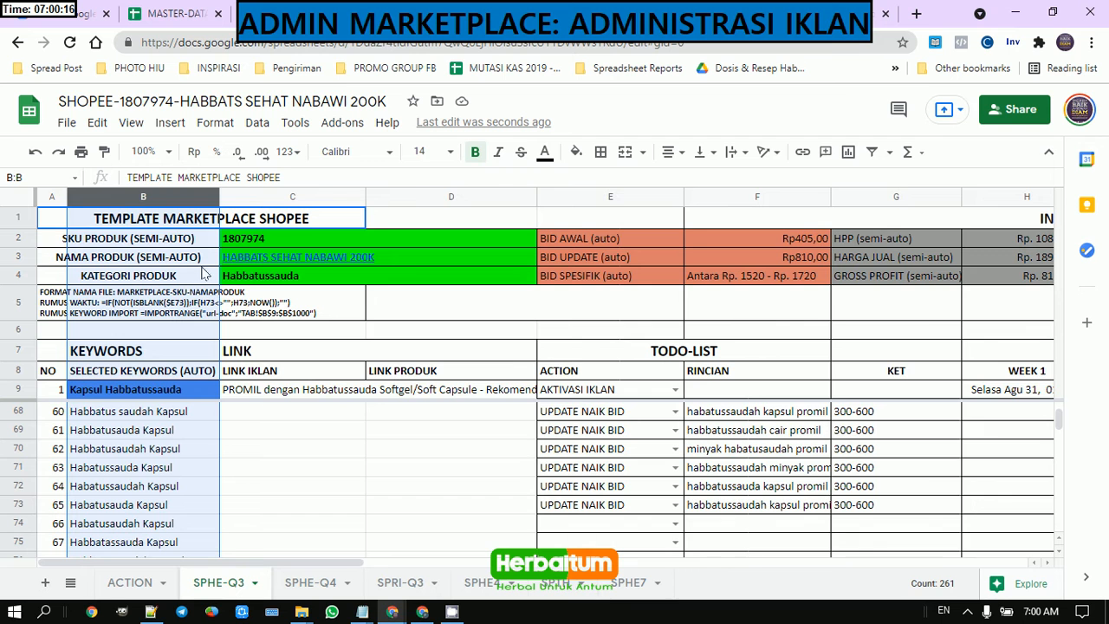
pyautogui.hotkey('alt', 'Tab')
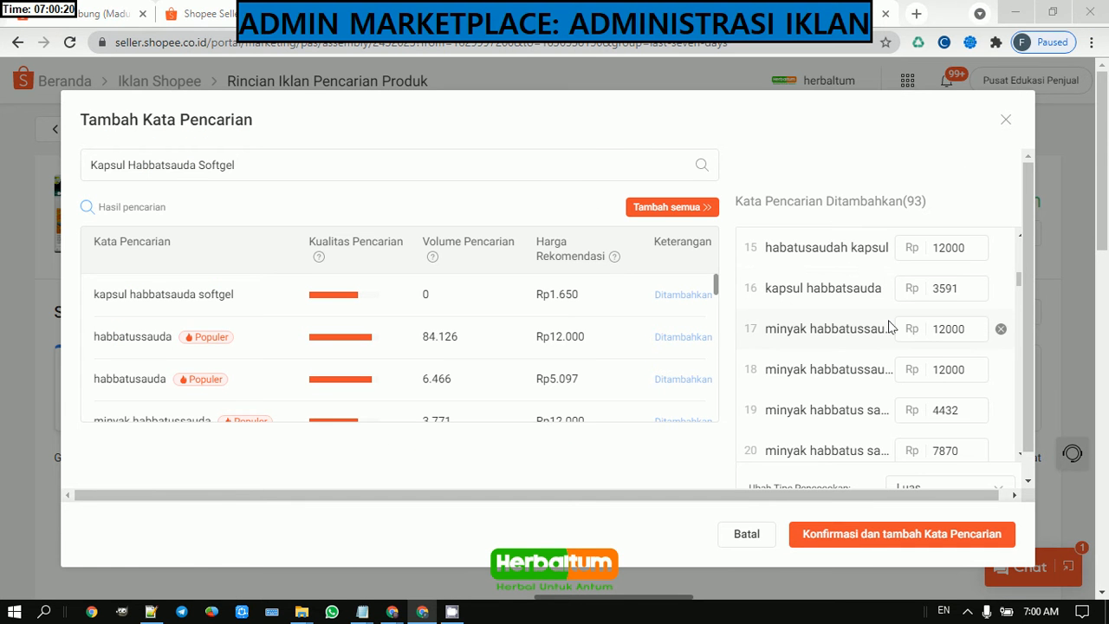
pyautogui.hotkey('alt', 'Tab')
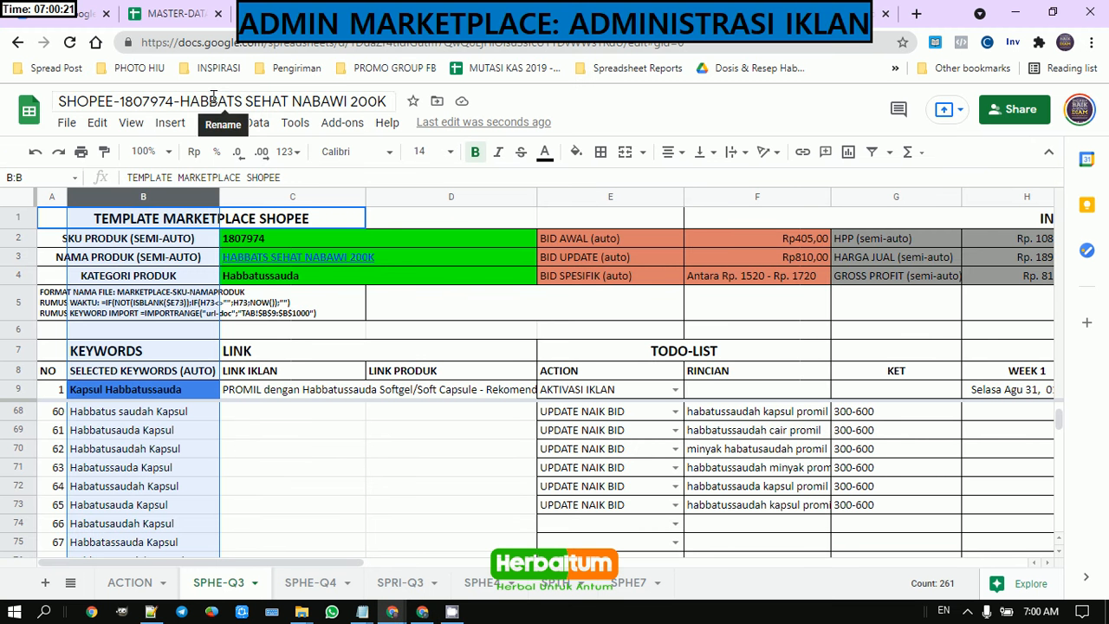
pyautogui.click(260, 101)
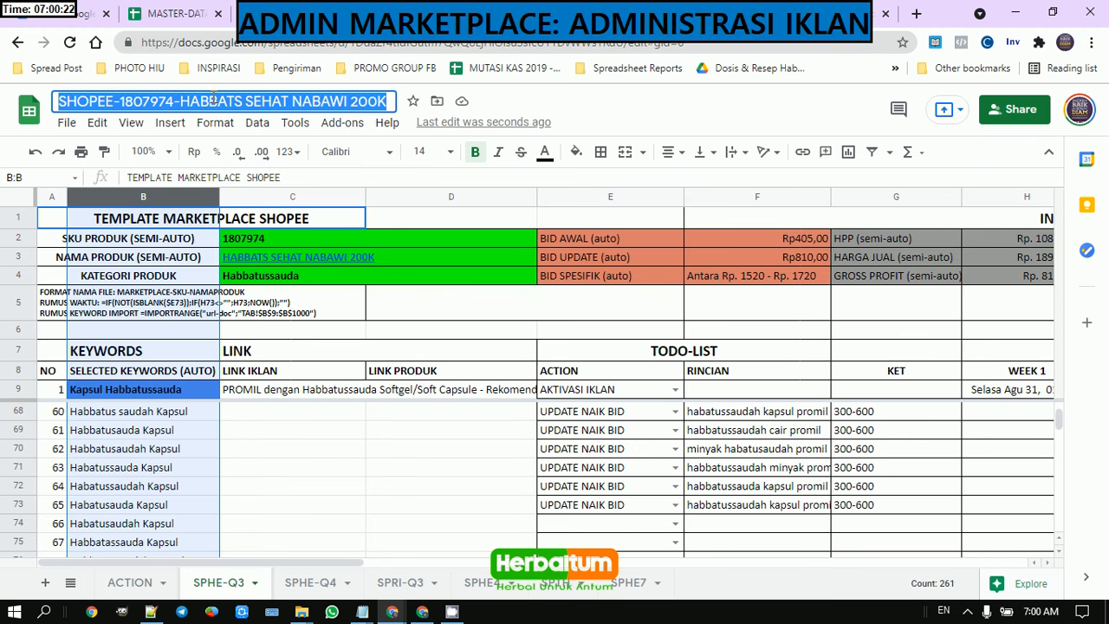
pyautogui.click(202, 392)
pyautogui.hotkey('alt', 'Tab')
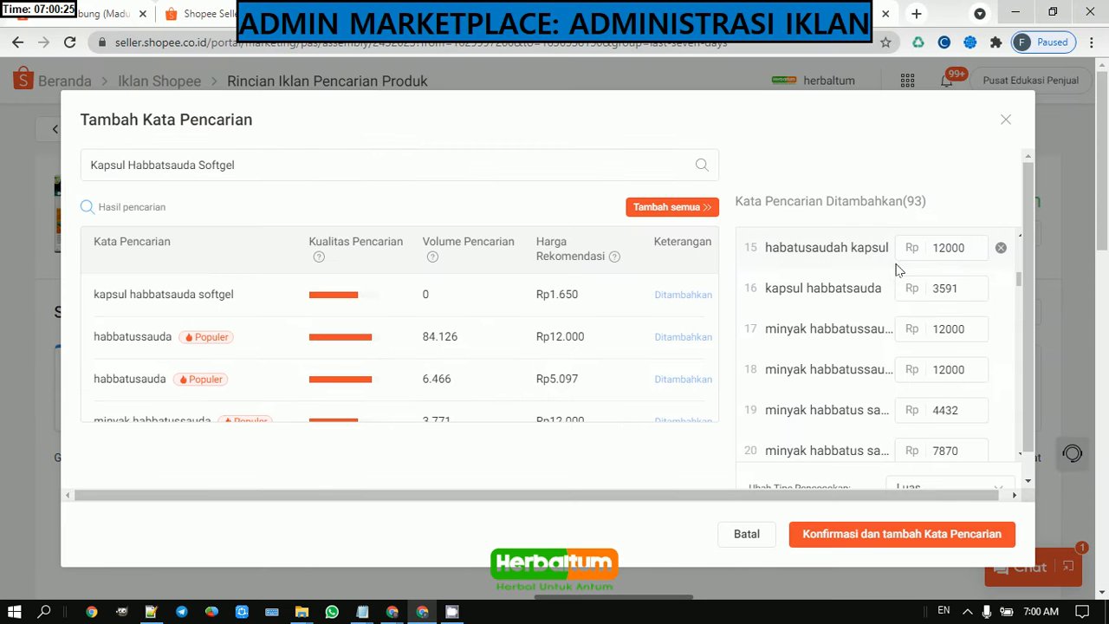
# Step: Review the bid prices in the added keywords list from the first keyword through the last
pyautogui.scroll(7, 952, 256)
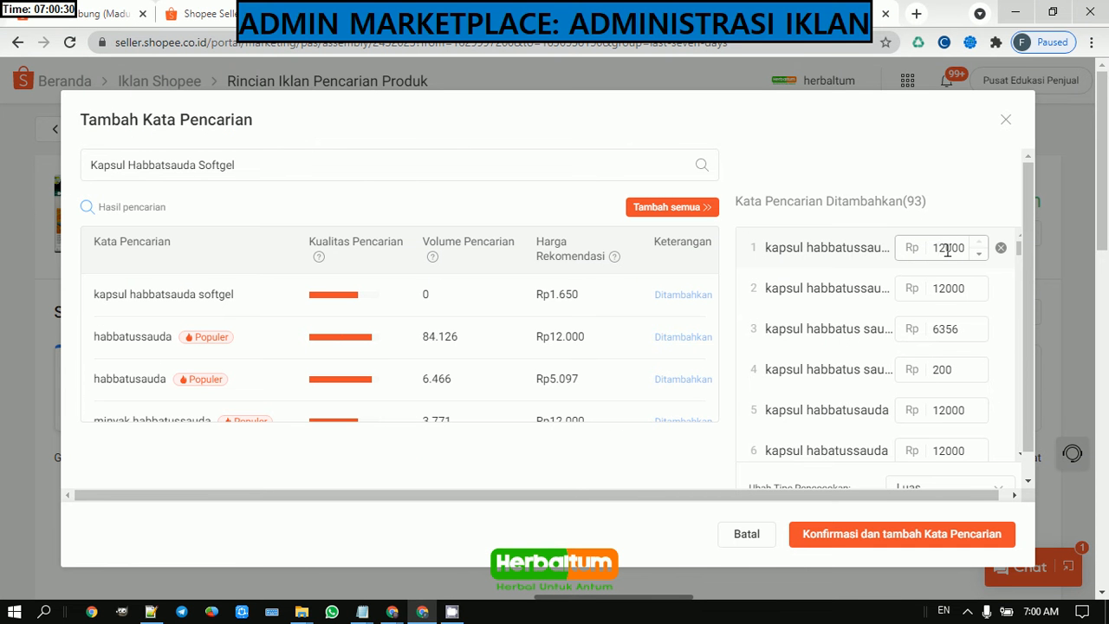
pyautogui.doubleClick(947, 249)
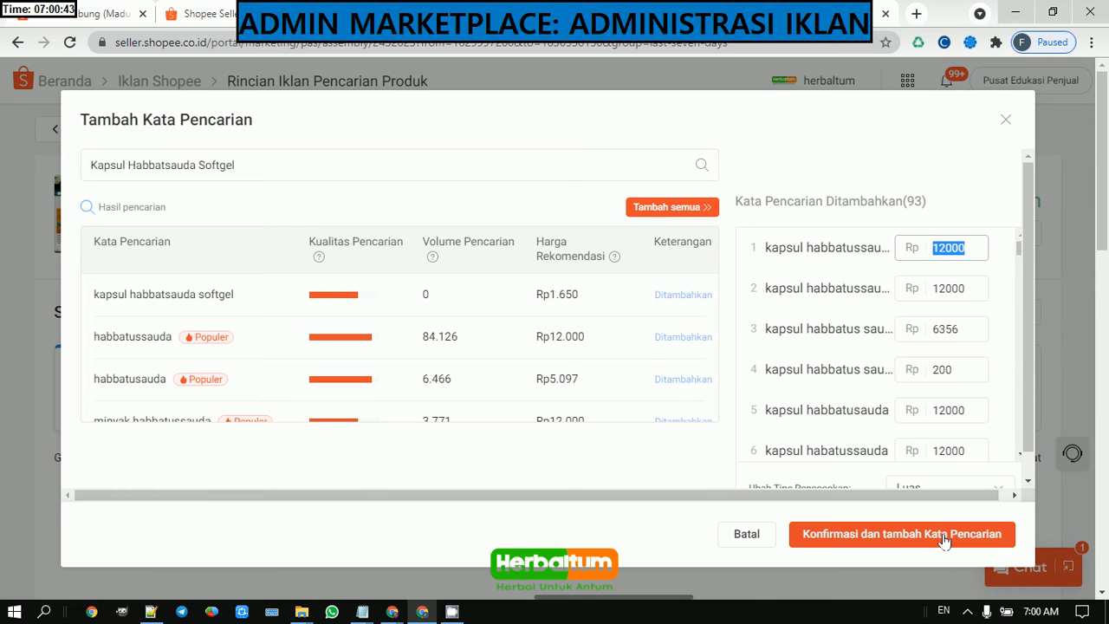
pyautogui.click(842, 547)
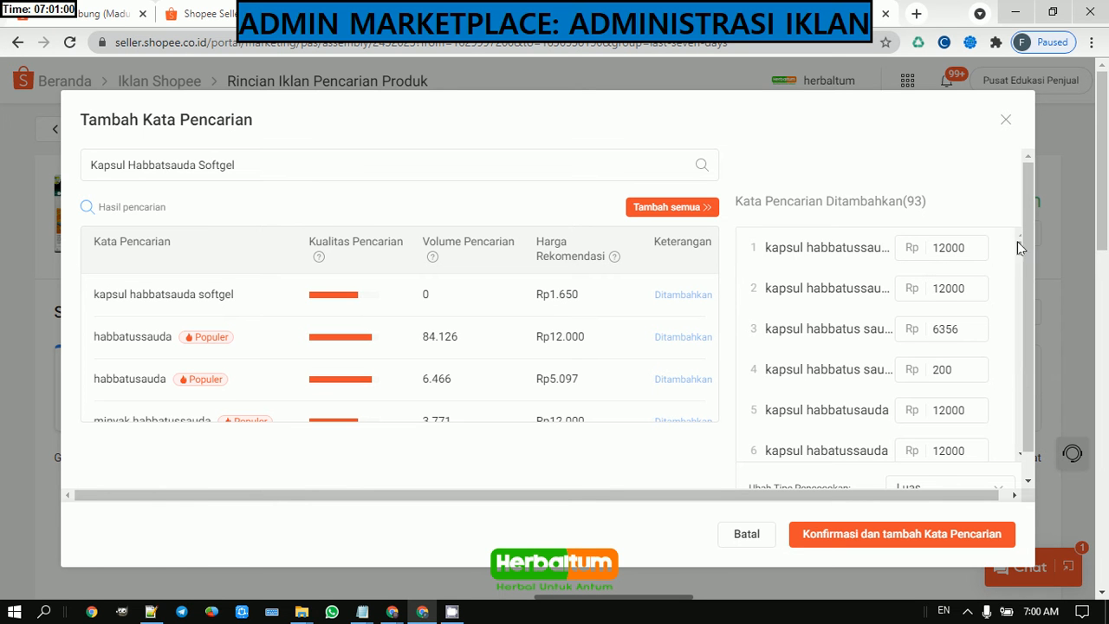
pyautogui.moveTo(1022, 246); pyautogui.dragTo(1012, 445)
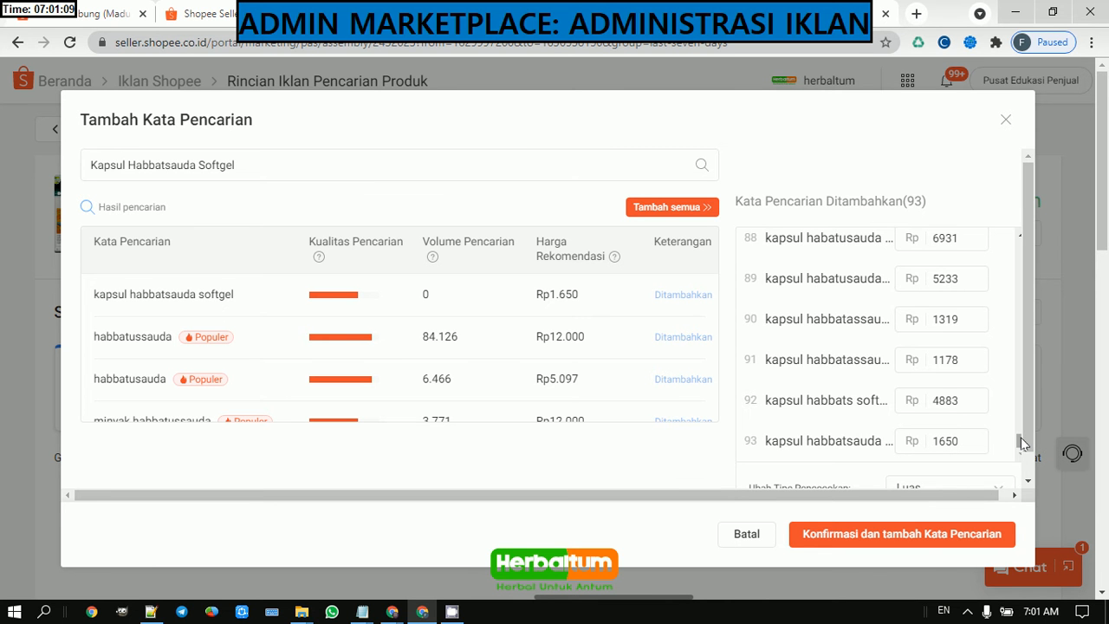
# Step: Compare the added keywords' bids in Shopee with the bid-increase entries and KET notes in the sheet's to-do list
pyautogui.hotkey('alt', 'Tab')
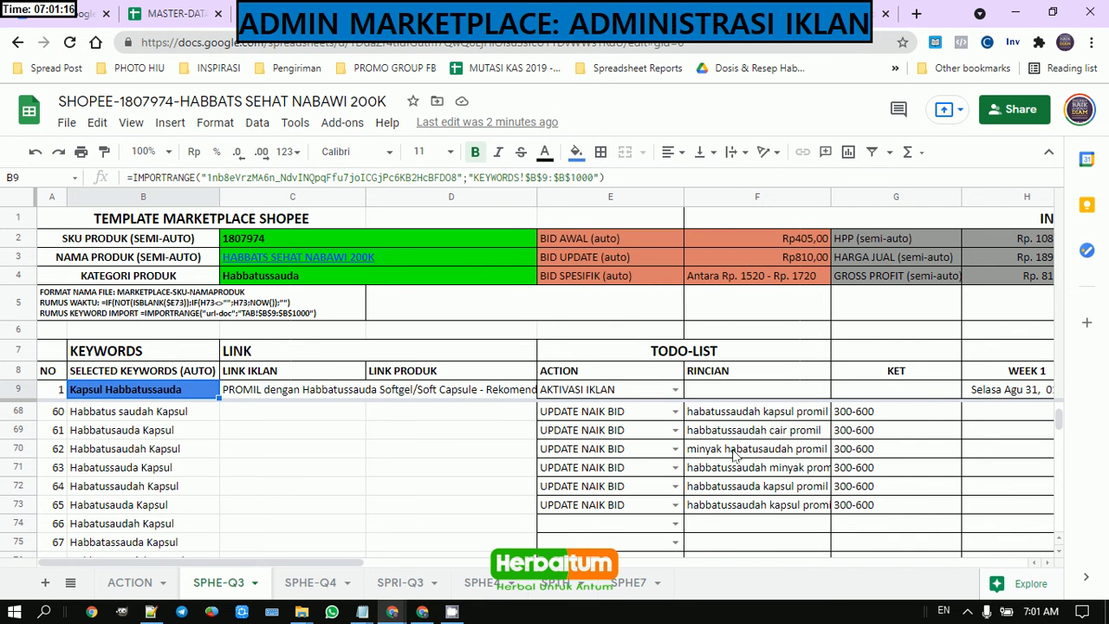
pyautogui.hotkey('alt', 'Tab')
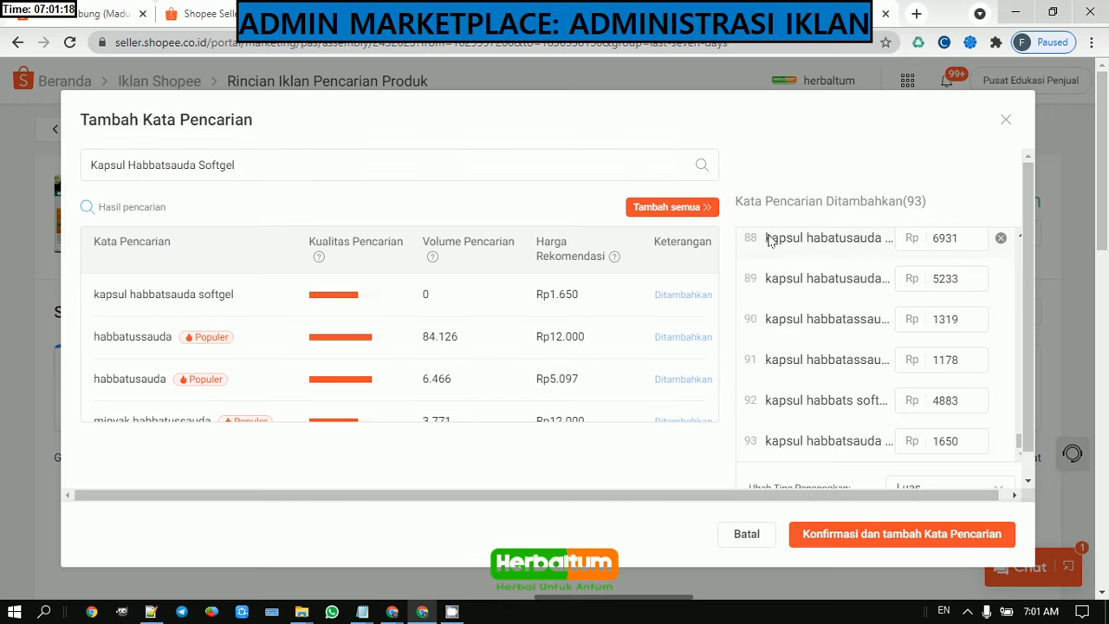
pyautogui.hotkey('alt', 'Tab')
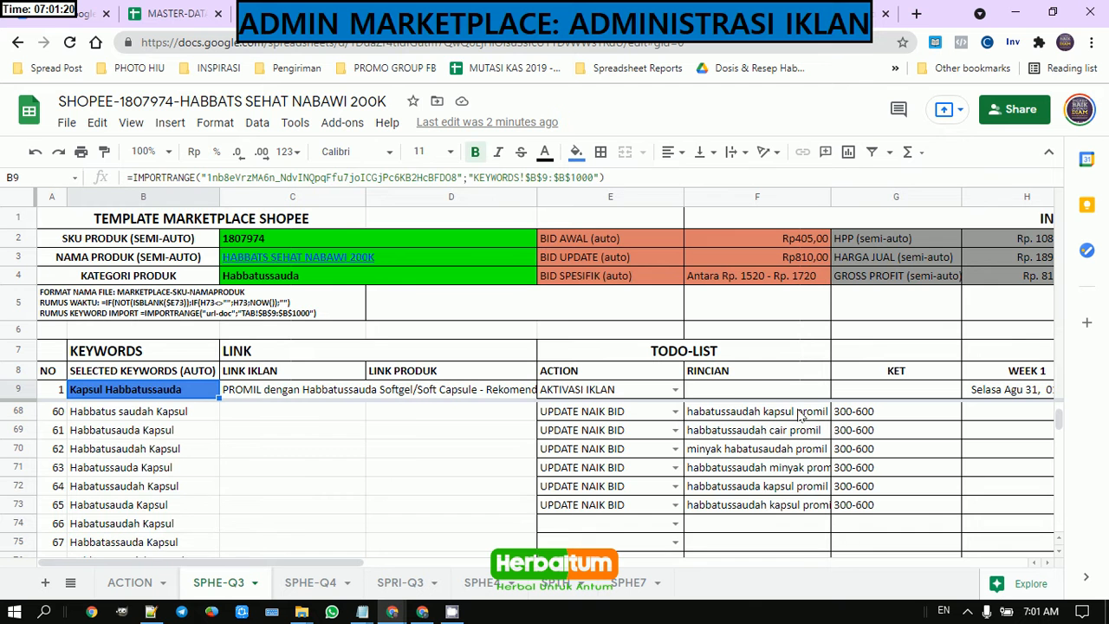
pyautogui.hotkey('alt', 'Tab')
pyautogui.hotkey('alt', 'Tab')
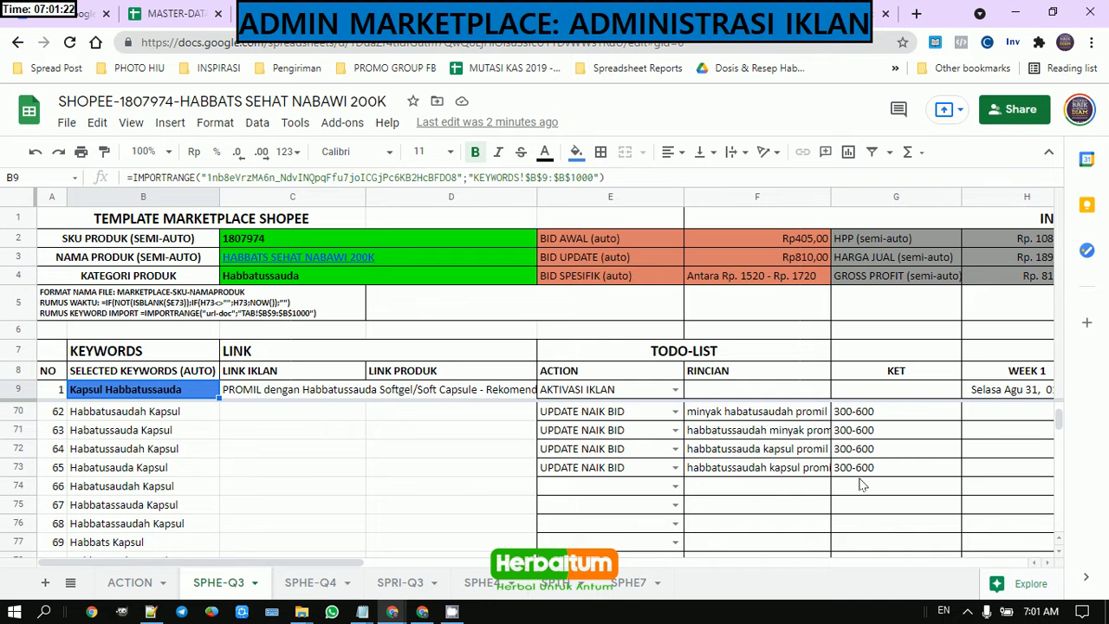
pyautogui.click(860, 491)
pyautogui.hotkey('alt', 'Tab')
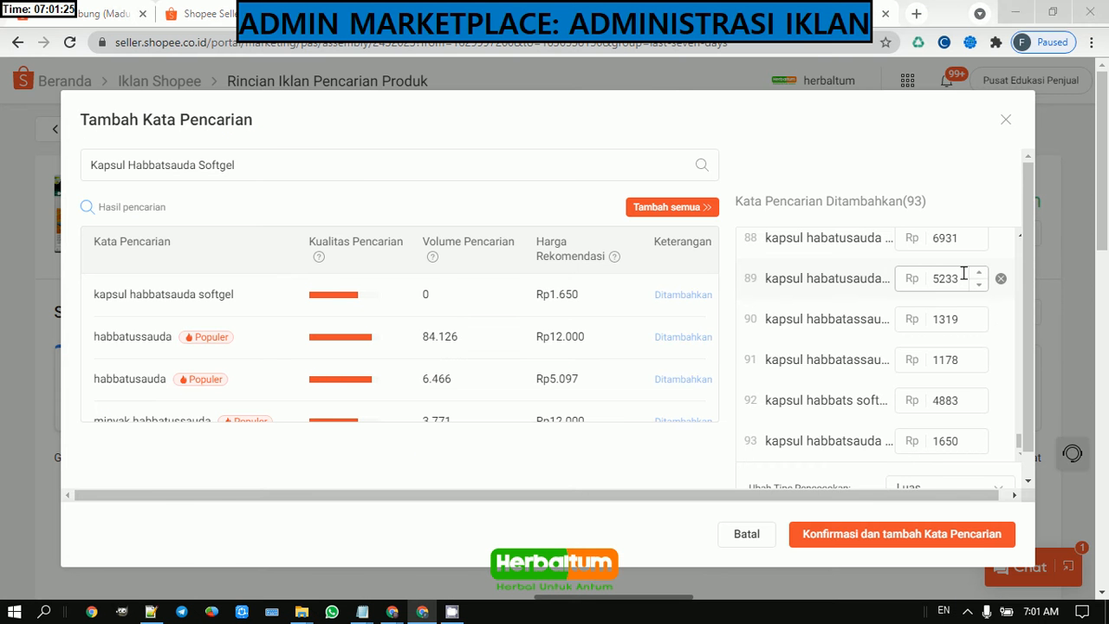
pyautogui.hotkey('alt', 'Tab')
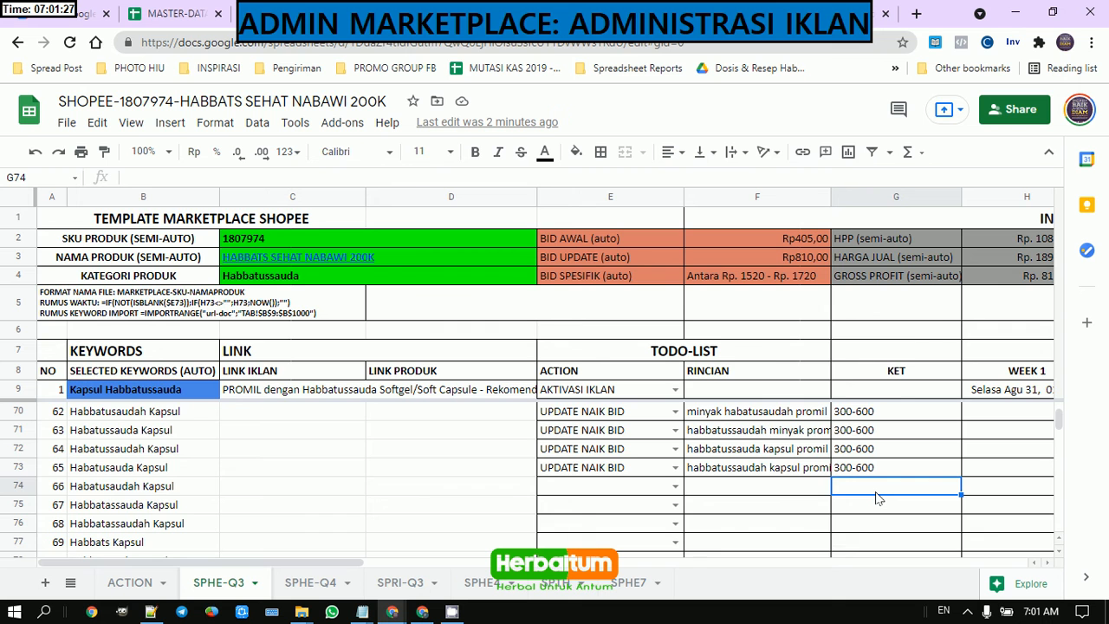
pyautogui.hotkey('alt', 'Tab')
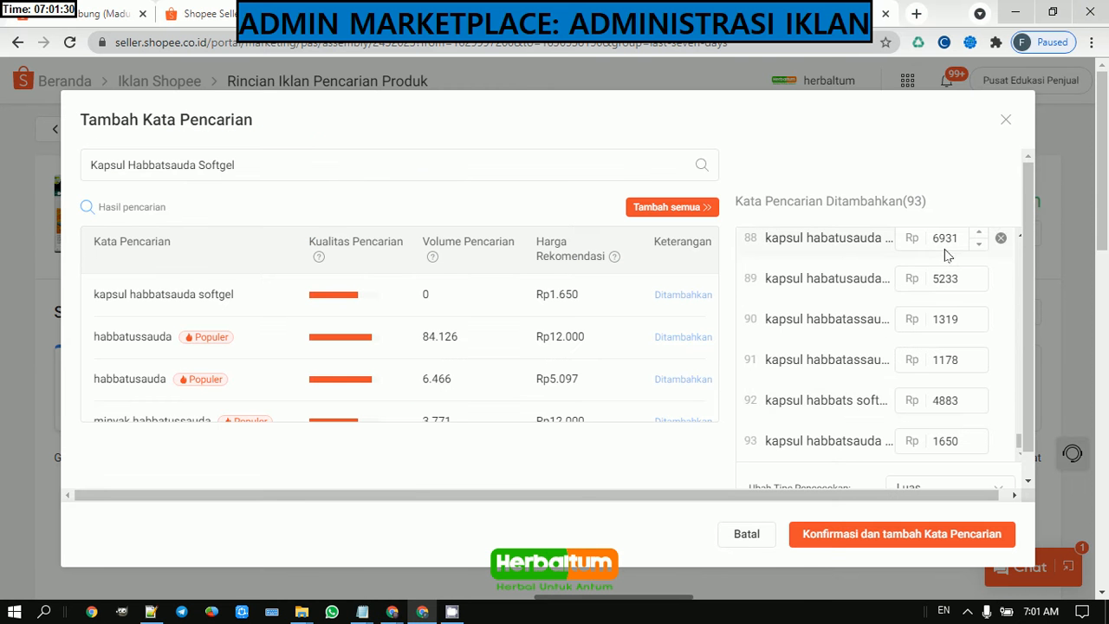
pyautogui.scroll(5, 945, 248)
pyautogui.scroll(-3, 946, 248)
pyautogui.hotkey('alt', 'Tab')
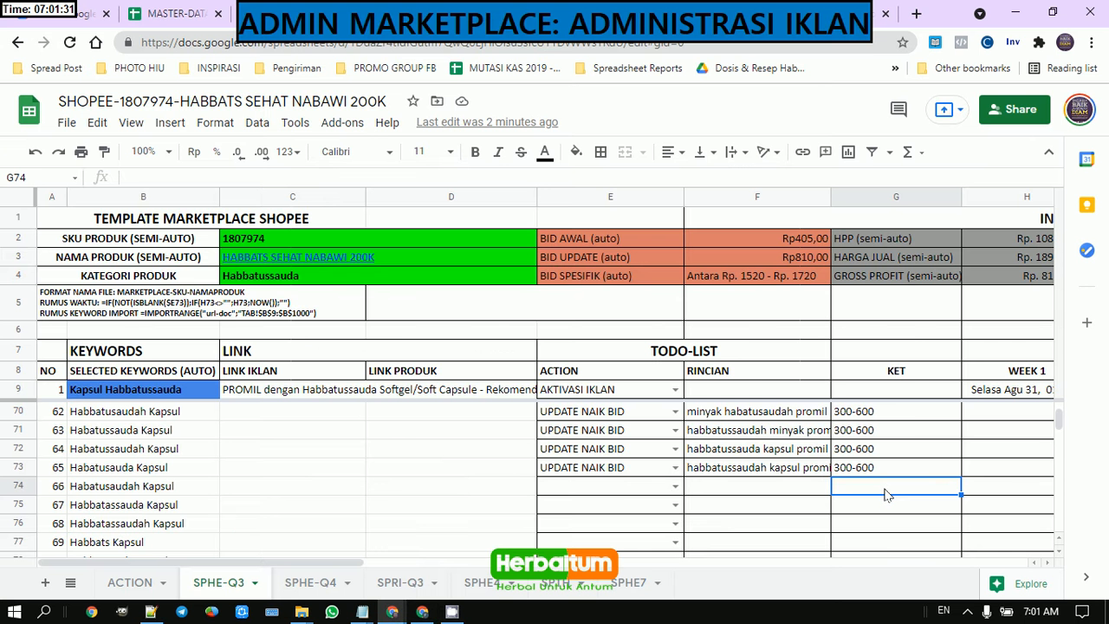
pyautogui.hotkey('alt', 'Tab')
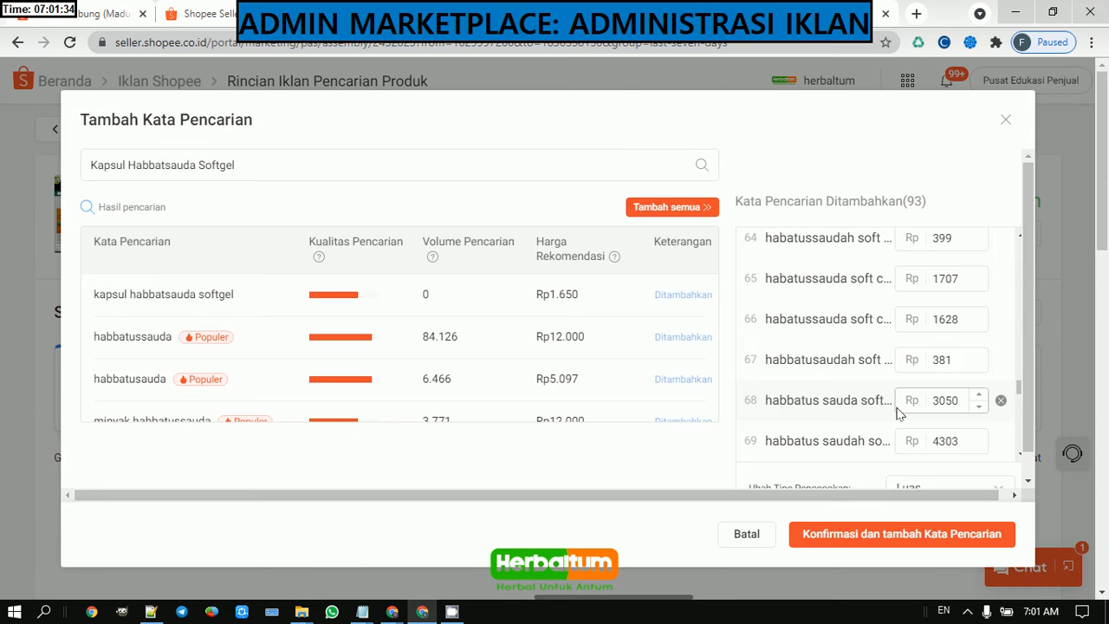
pyautogui.scroll(15, 869, 377)
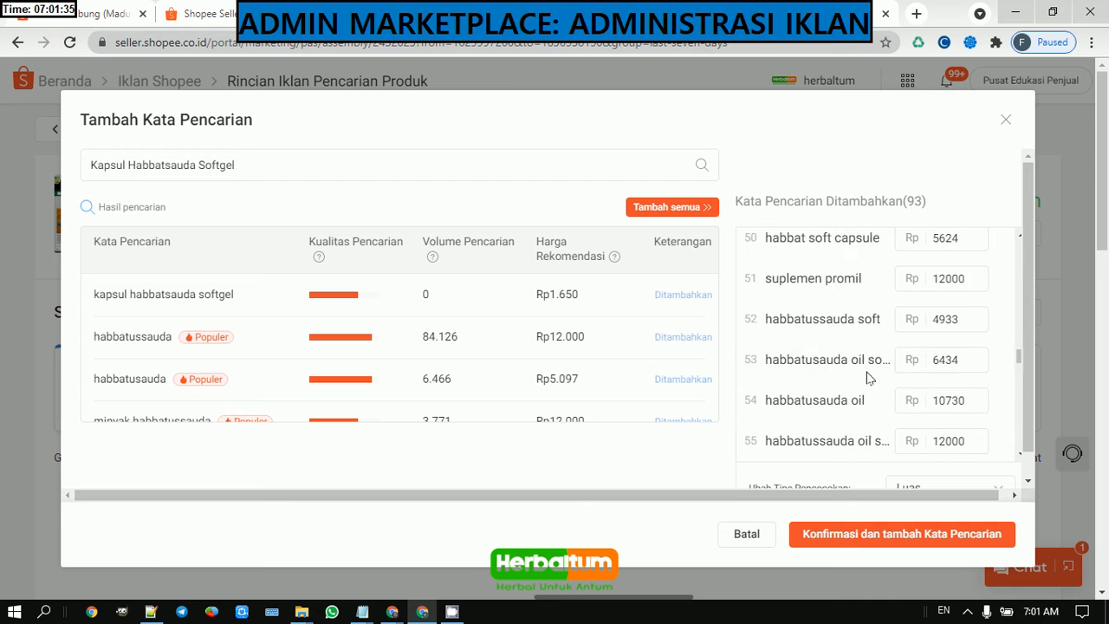
pyautogui.scroll(8, 869, 377)
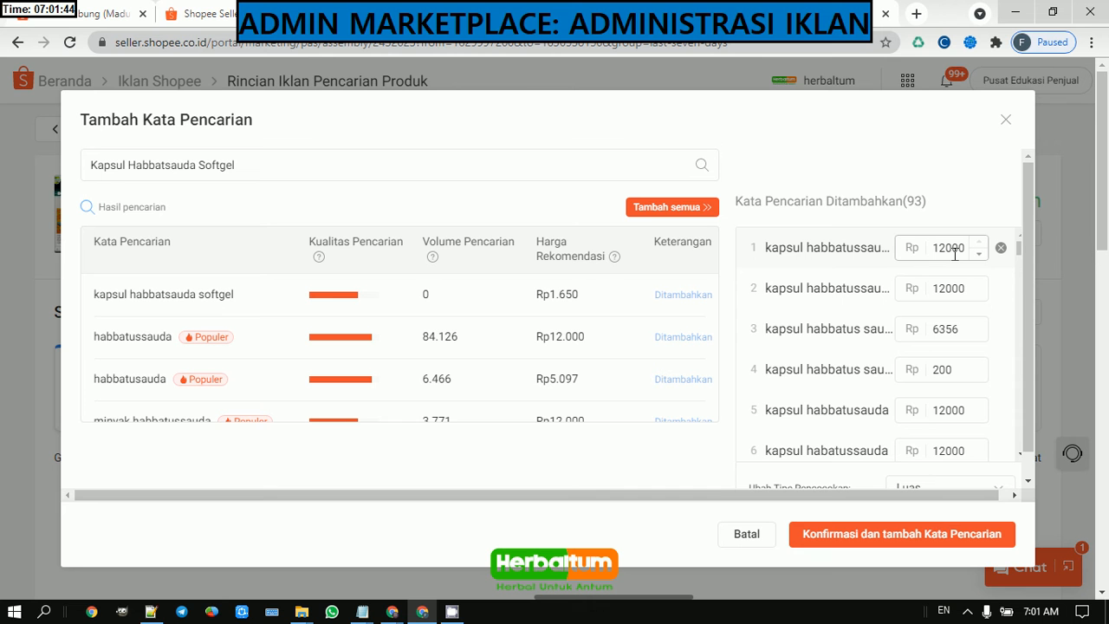
# Step: Switch to the Google Sheet and bold the BID AWAL, BID UPDATE and BID SPESIFIK labels in E2:E4
pyautogui.hotkey('alt', 'Tab')
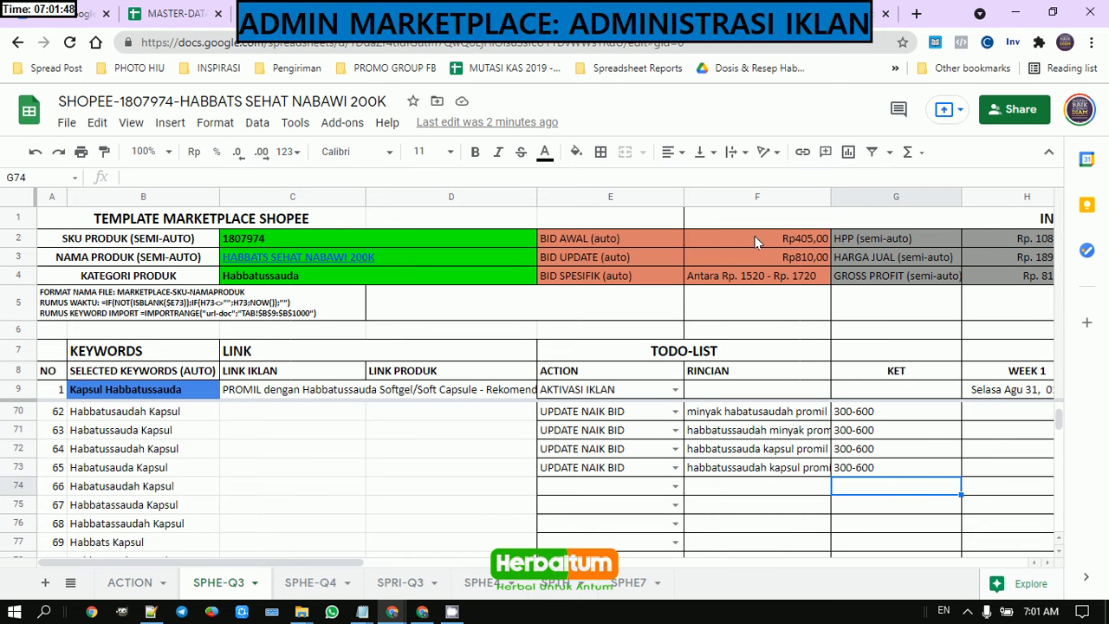
pyautogui.click(637, 239)
pyautogui.keyDown('shift'); pyautogui.click(643, 275); pyautogui.keyUp('shift')
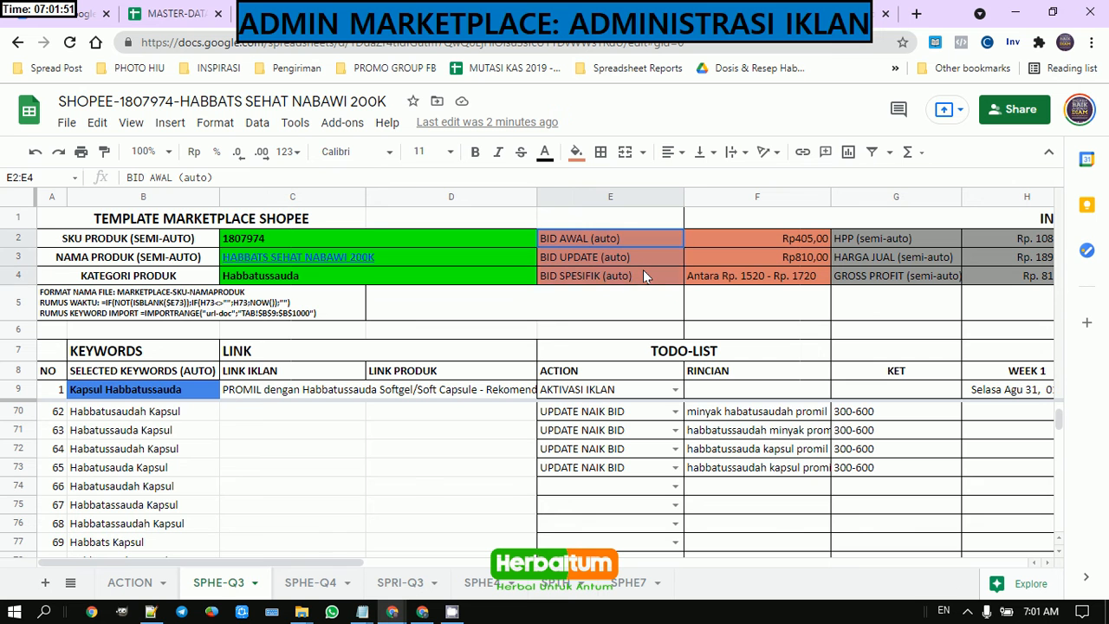
pyautogui.hotkey('ctrl', 'b')
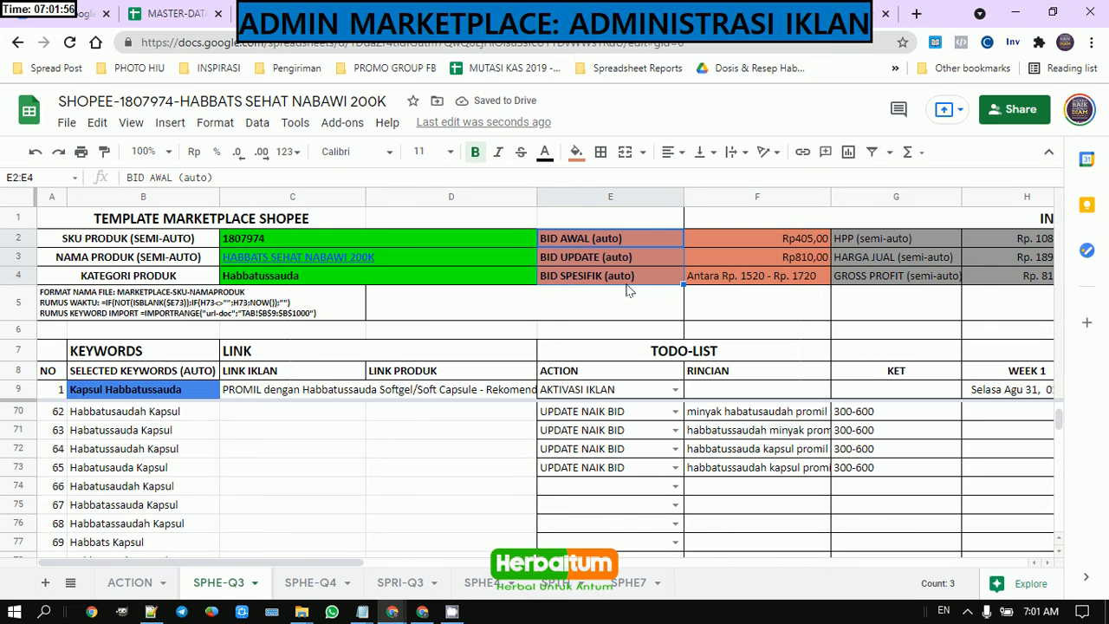
# Step: Examine the formulas for the initial, update and specific bids in F2:F4 alongside their labels
pyautogui.click(750, 257)
pyautogui.click(657, 239)
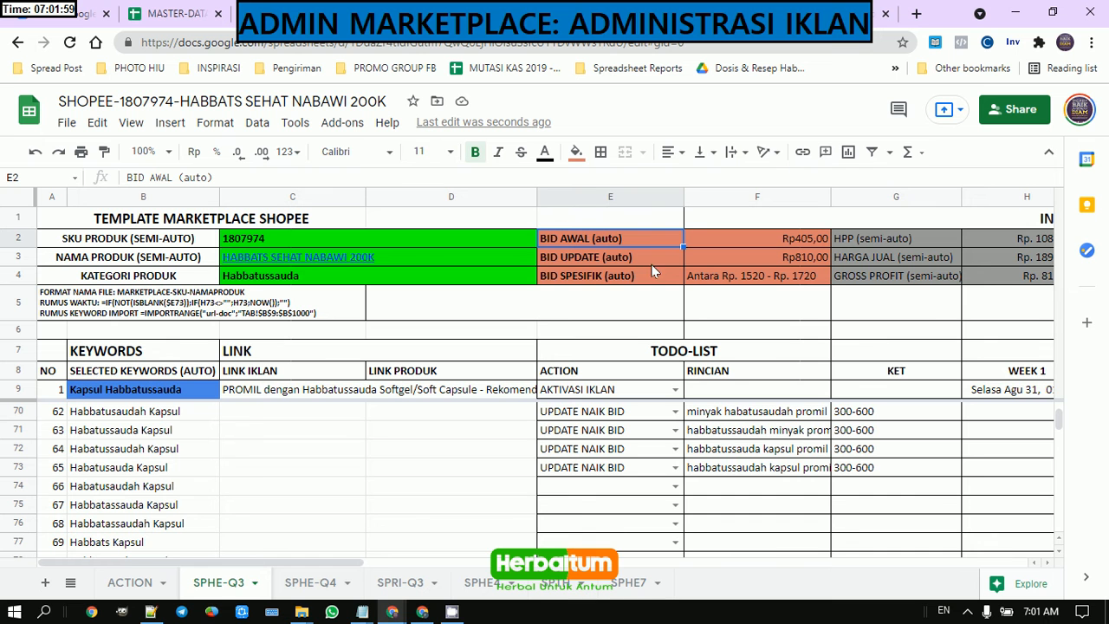
pyautogui.keyDown('shift'); pyautogui.click(652, 270); pyautogui.keyUp('shift')
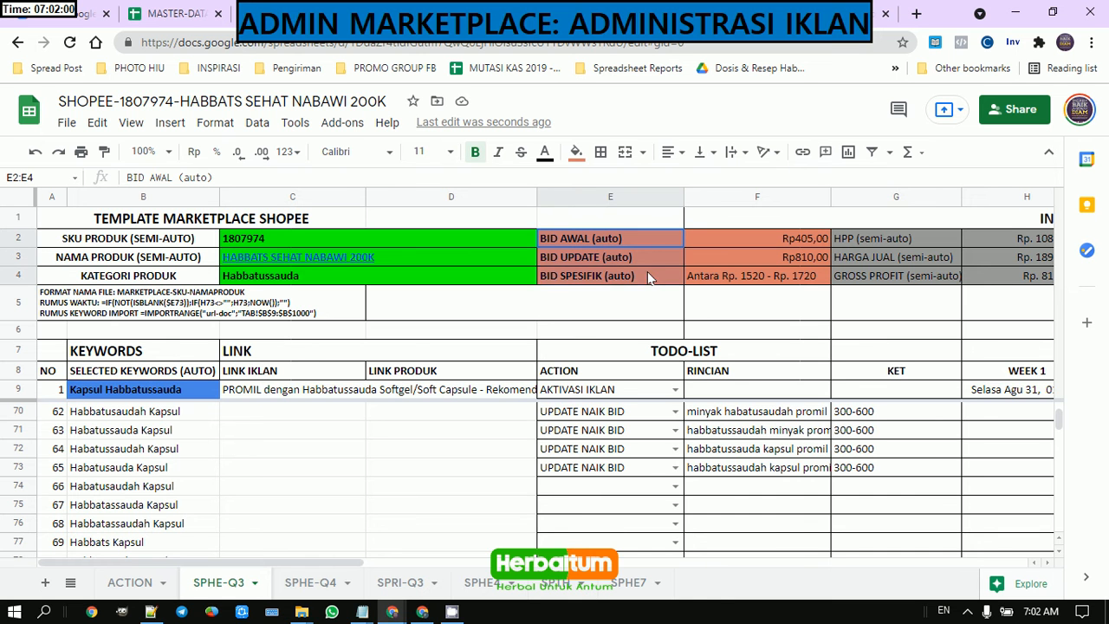
pyautogui.click(675, 412)
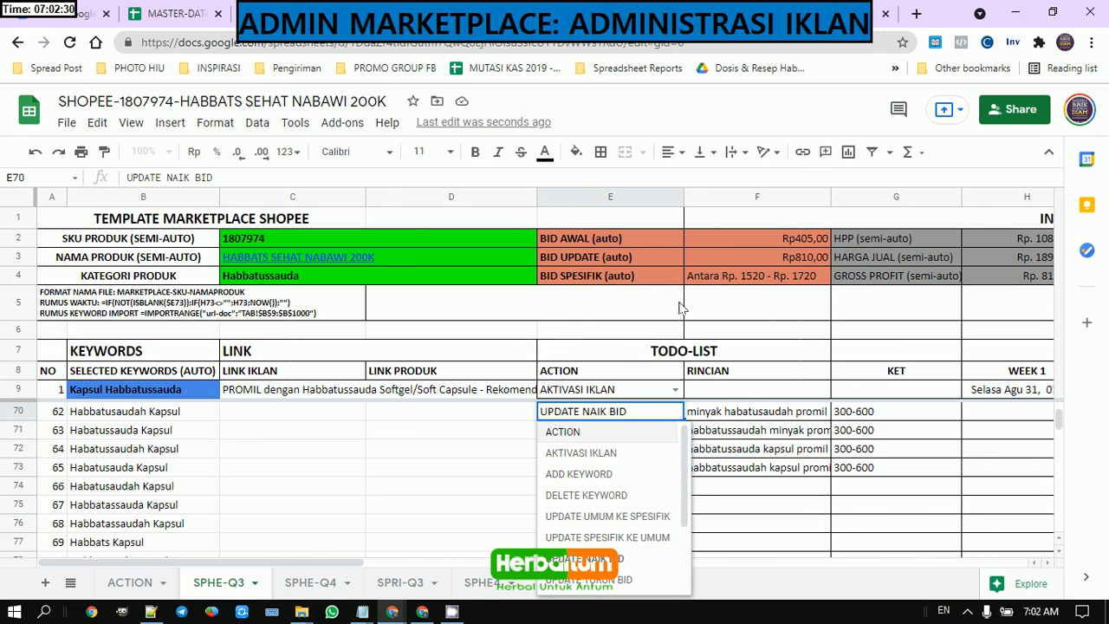
pyautogui.click(775, 232)
pyautogui.click(776, 232)
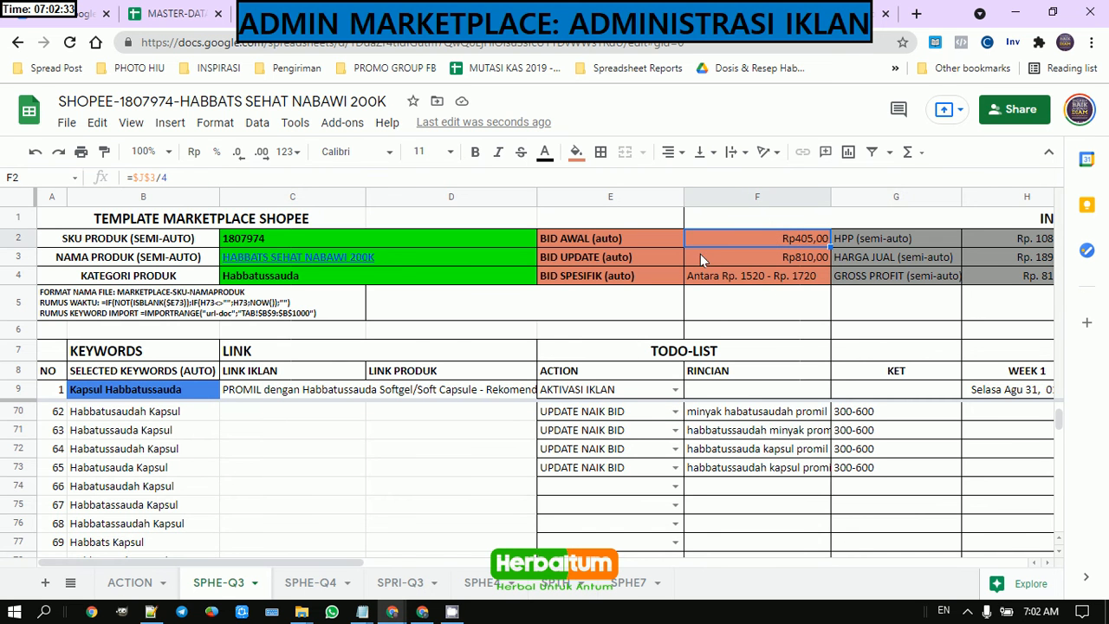
pyautogui.click(724, 256)
pyautogui.click(724, 276)
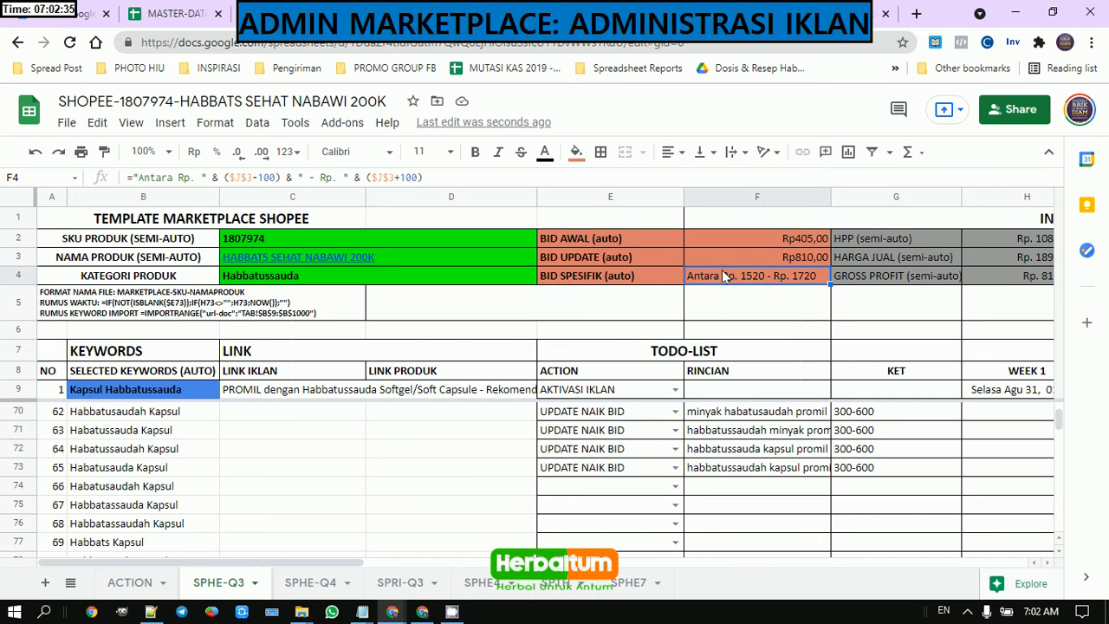
pyautogui.click(719, 237)
pyautogui.click(707, 257)
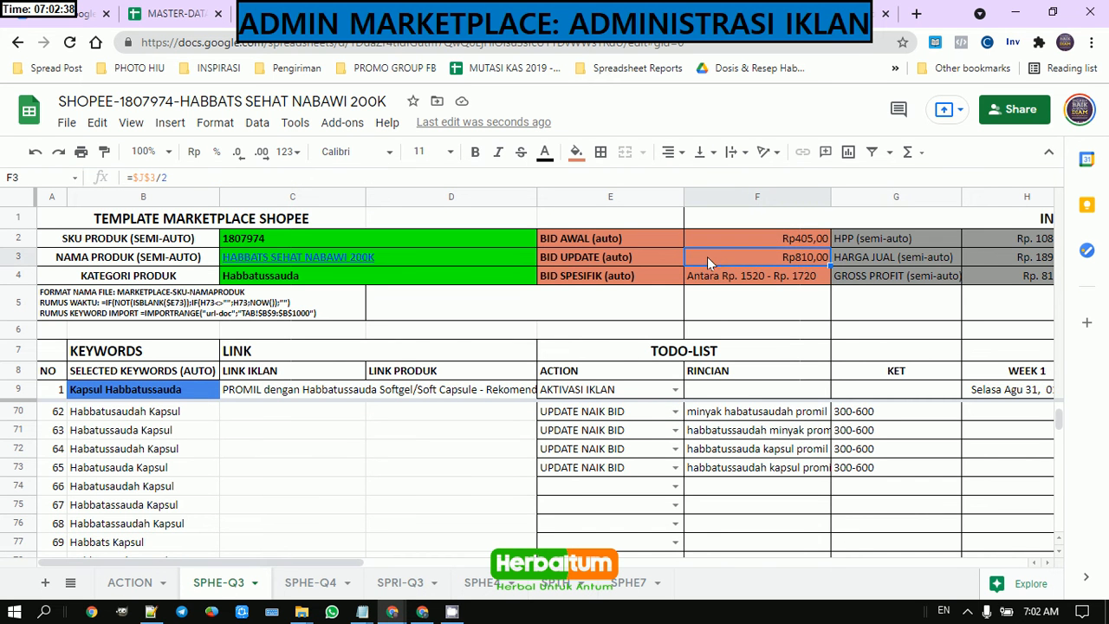
pyautogui.click(708, 277)
pyautogui.click(664, 239)
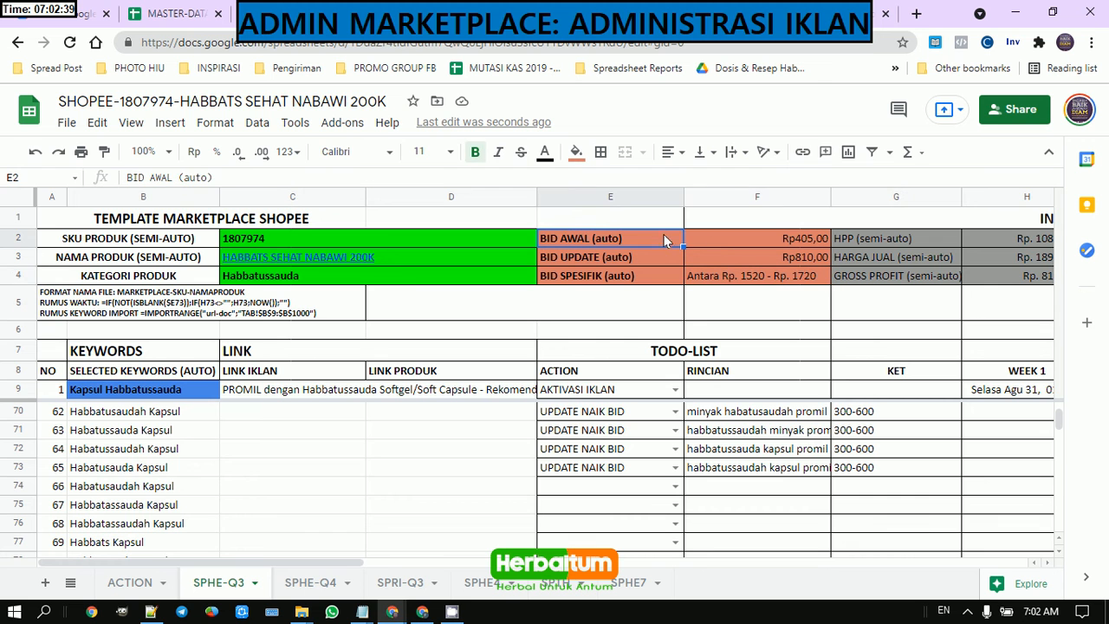
pyautogui.click(795, 236)
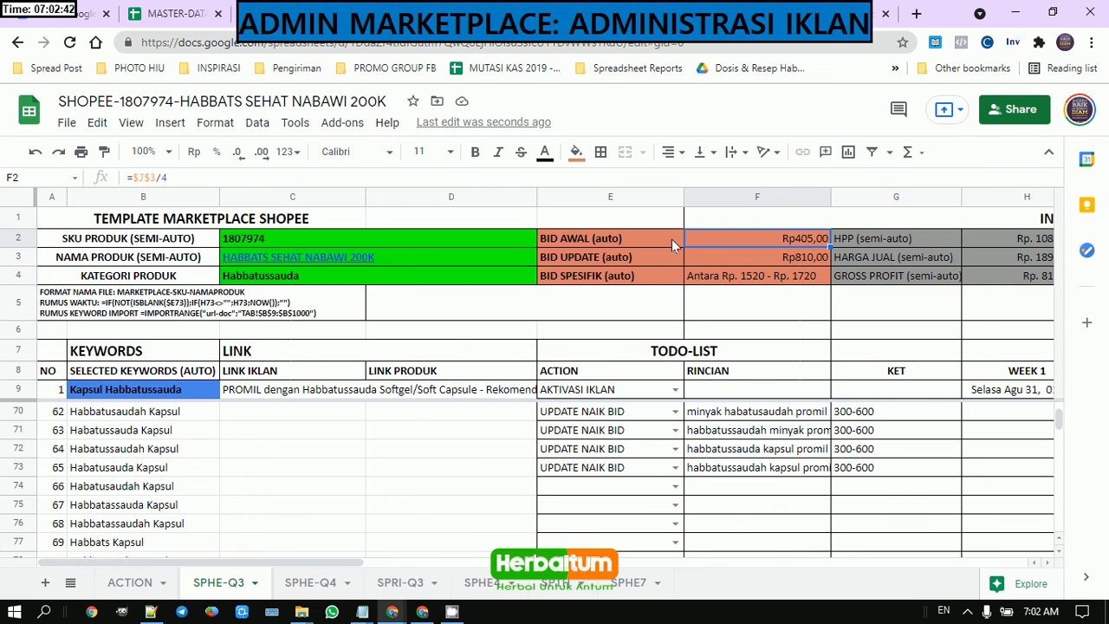
# Step: Switch to the Shopee keyword dialog, set the first added keyword's bid to 405 and copy that value
pyautogui.hotkey('alt', 'Tab')
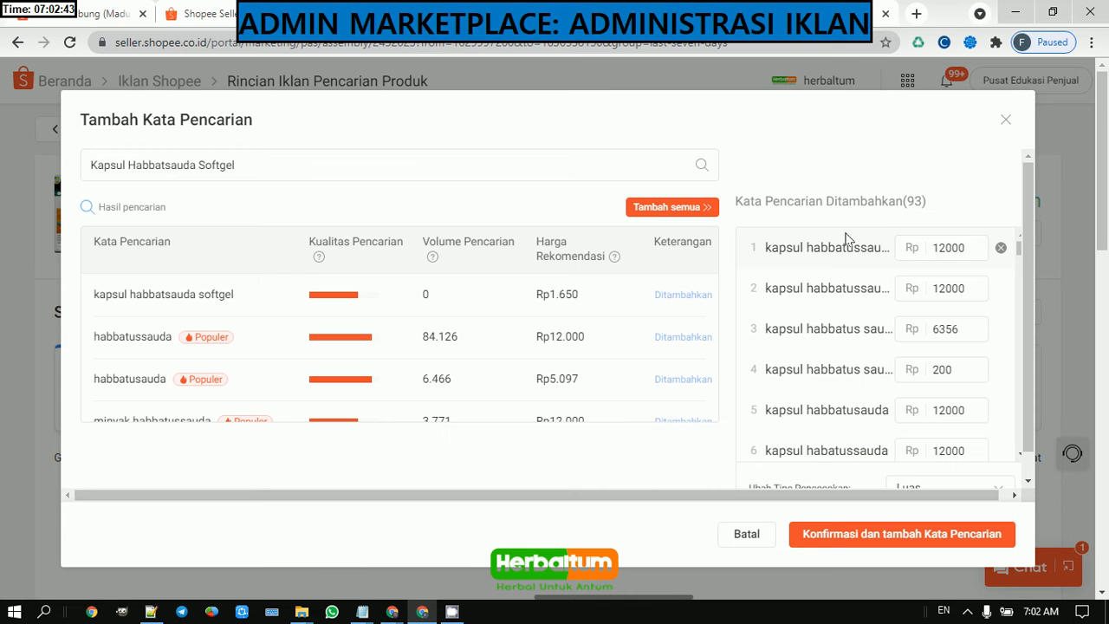
pyautogui.doubleClick(950, 248)
pyautogui.write('405')
pyautogui.doubleClick(950, 248)
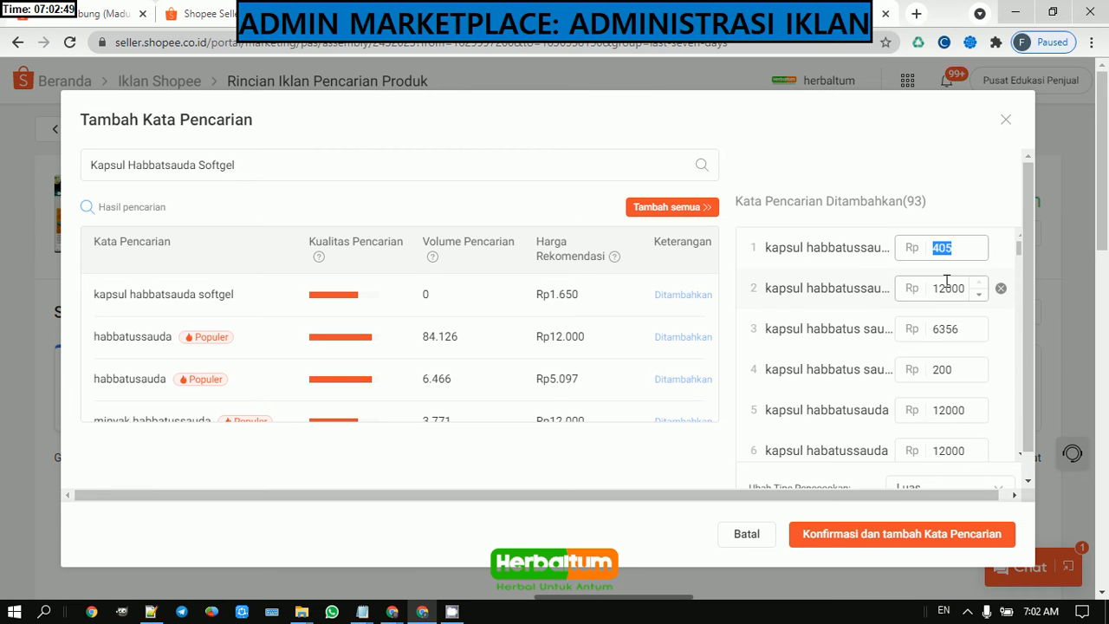
pyautogui.doubleClick(948, 284)
pyautogui.doubleClick(947, 248)
pyautogui.hotkey('ctrl', 'c')
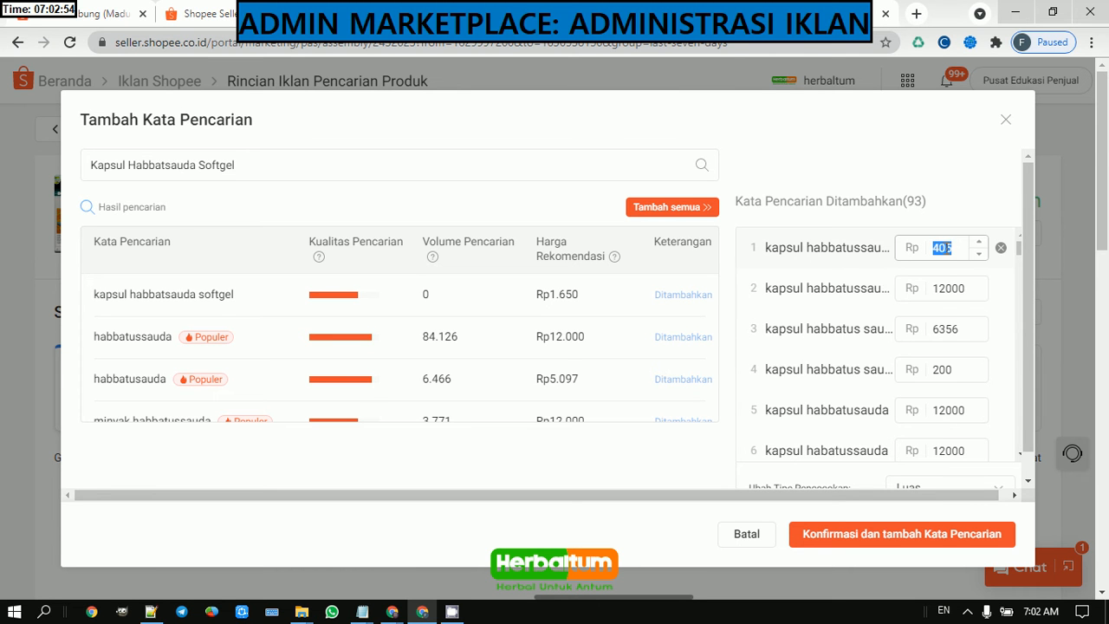
# Step: Fill the copied bid of 405 into the added keywords from number 2 through number 9
pyautogui.press('Tab')
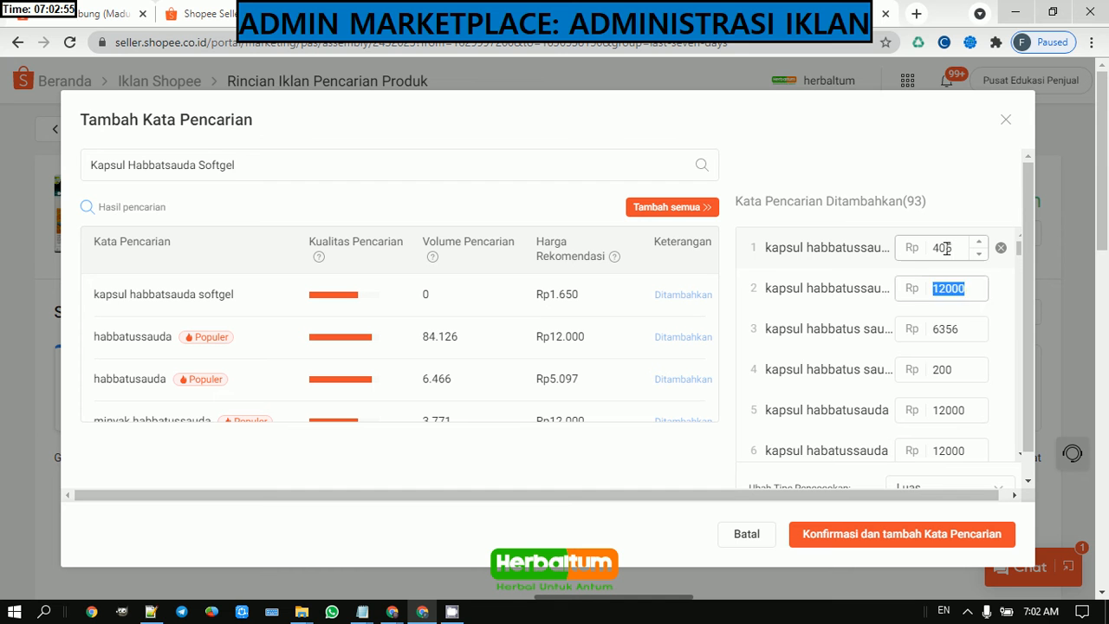
pyautogui.press('Tab')
pyautogui.hotkey('shift', 'Tab')
pyautogui.hotkey('ctrl', 'v')
pyautogui.press('Tab')
pyautogui.hotkey('ctrl', 'v')
pyautogui.press('Tab')
pyautogui.hotkey('ctrl', 'v')
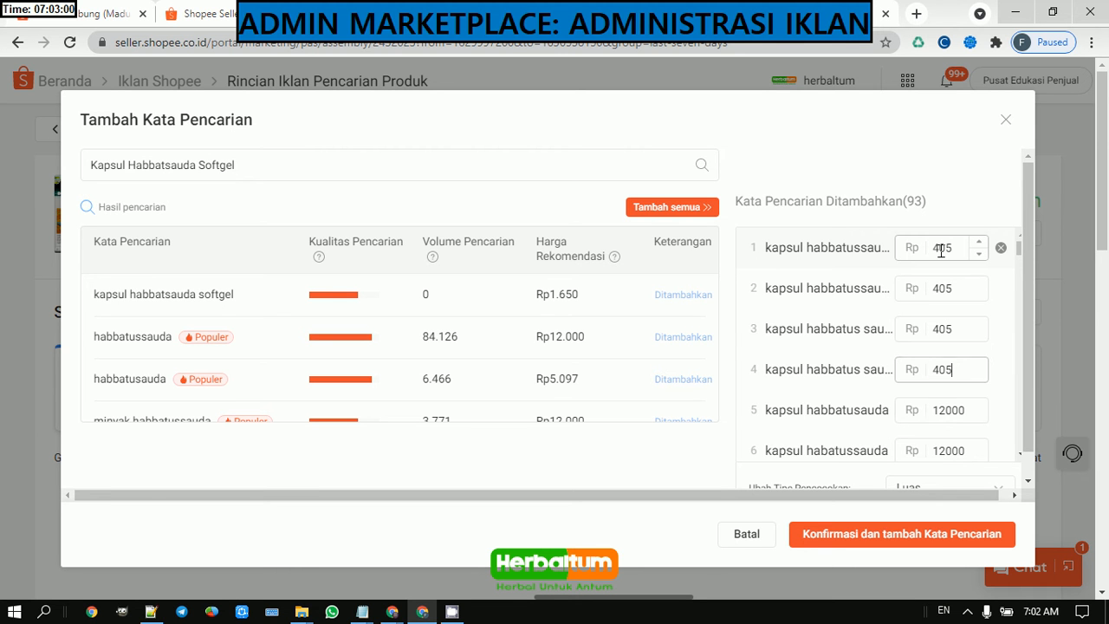
pyautogui.press('Tab')
pyautogui.hotkey('ctrl', 'v')
pyautogui.press('Tab')
pyautogui.hotkey('ctrl', 'v')
pyautogui.press('Tab')
pyautogui.hotkey('ctrl', 'v')
pyautogui.press('Tab')
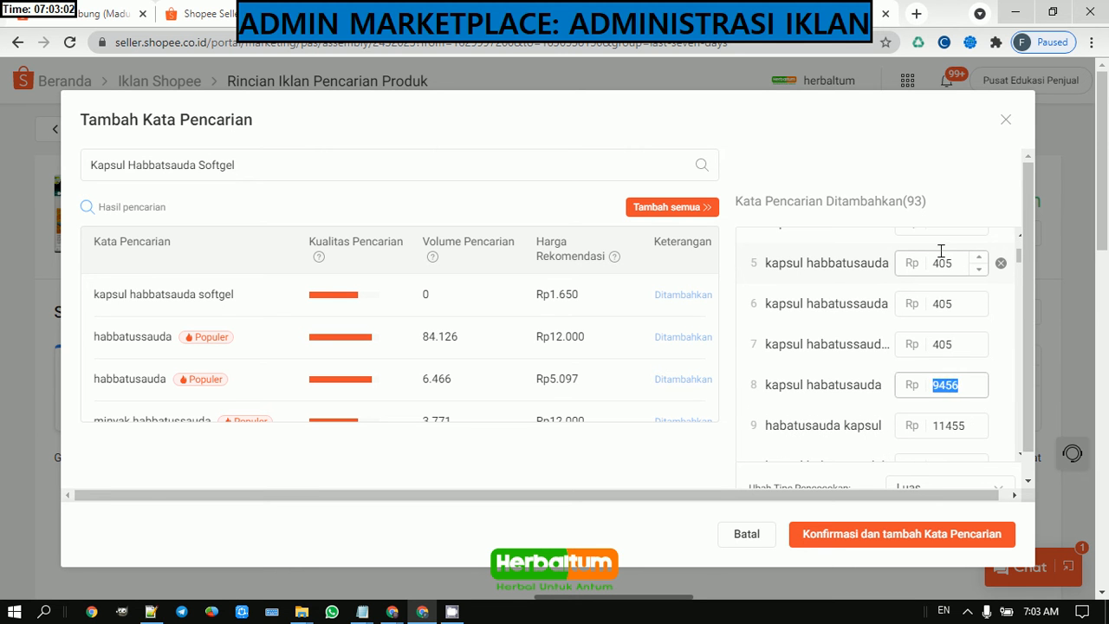
pyautogui.hotkey('ctrl', 'v')
pyautogui.press('Tab')
pyautogui.hotkey('ctrl', 'v')
# Step: Look over the bids further down the list and check the BID AWAL value in the Google Sheet, returning to Shopee
pyautogui.scroll(-8, 940, 251)
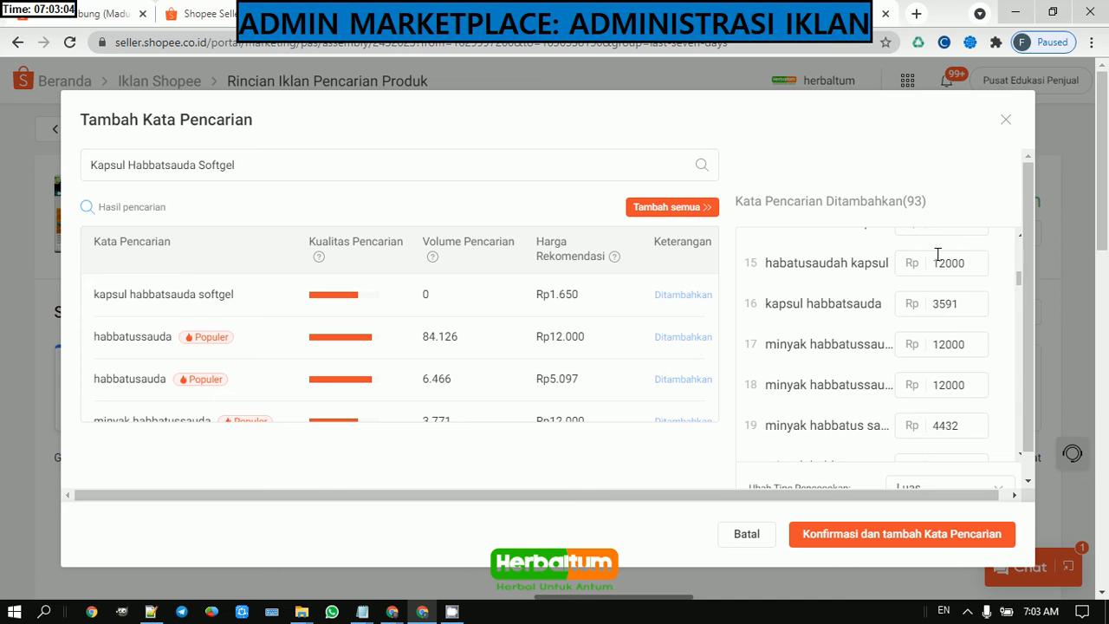
pyautogui.hotkey('alt', 'Tab')
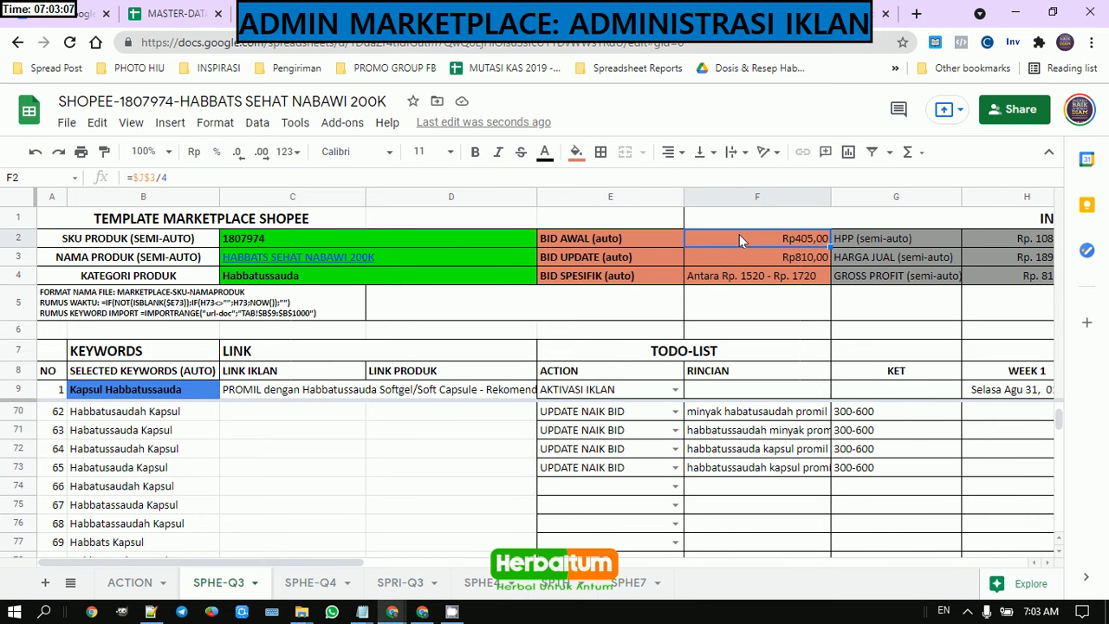
pyautogui.hotkey('alt', 'Tab')
# Step: Set the bids of all remaining added keywords through number 93 to 405
pyautogui.press('Tab')
pyautogui.hotkey('shift', 'Tab')
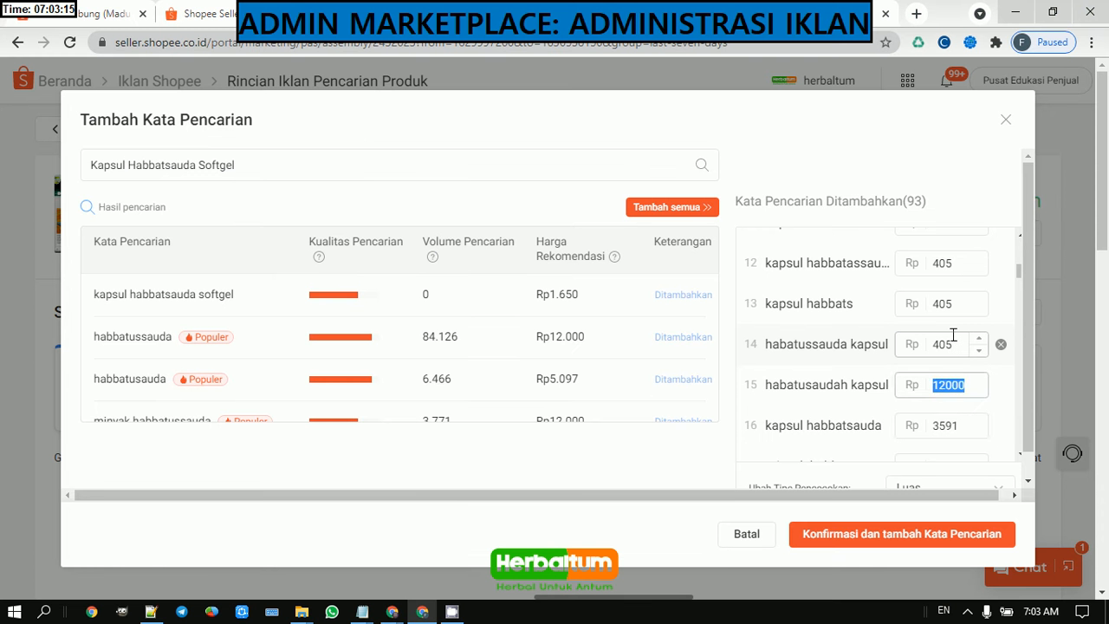
pyautogui.hotkey('ctrl', 'v')
pyautogui.press('Tab')
pyautogui.hotkey('ctrl', 'v')
pyautogui.press('Tab')
pyautogui.hotkey('ctrl', 'v')
pyautogui.press('Tab')
pyautogui.hotkey('ctrl', 'v')
pyautogui.press('Tab')
pyautogui.hotkey('ctrl', 'v')
pyautogui.press('Tab')
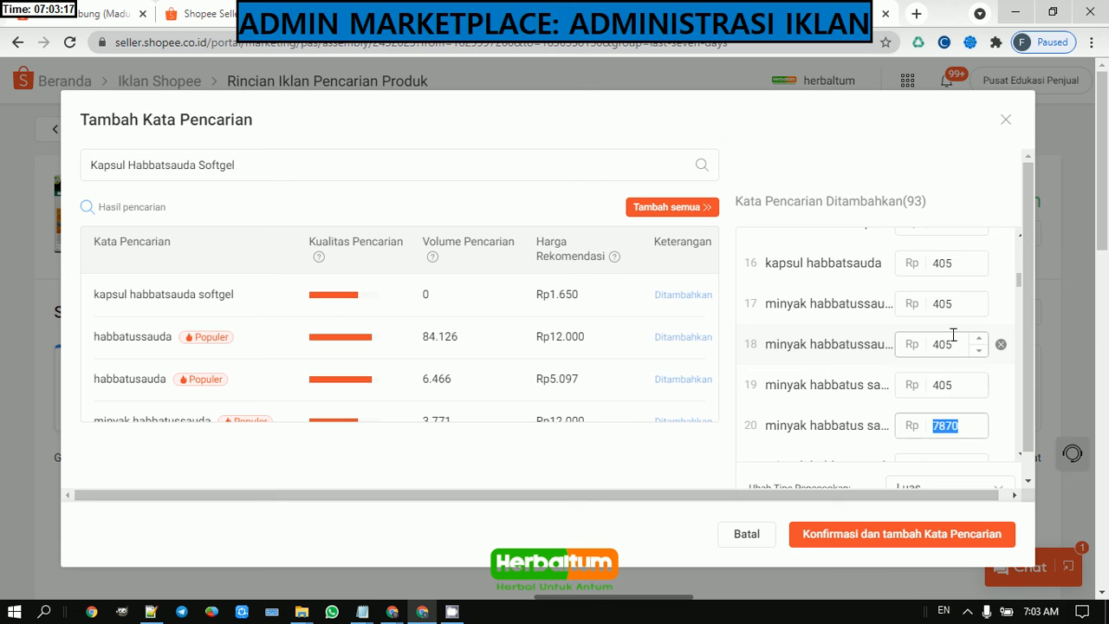
pyautogui.hotkey('ctrl', 'v')
pyautogui.press('Tab')
pyautogui.hotkey('ctrl', 'v')
pyautogui.press('Tab')
pyautogui.hotkey('ctrl', 'v')
pyautogui.press('Tab')
pyautogui.hotkey('ctrl', 'v')
pyautogui.press('Tab')
pyautogui.hotkey('ctrl', 'v')
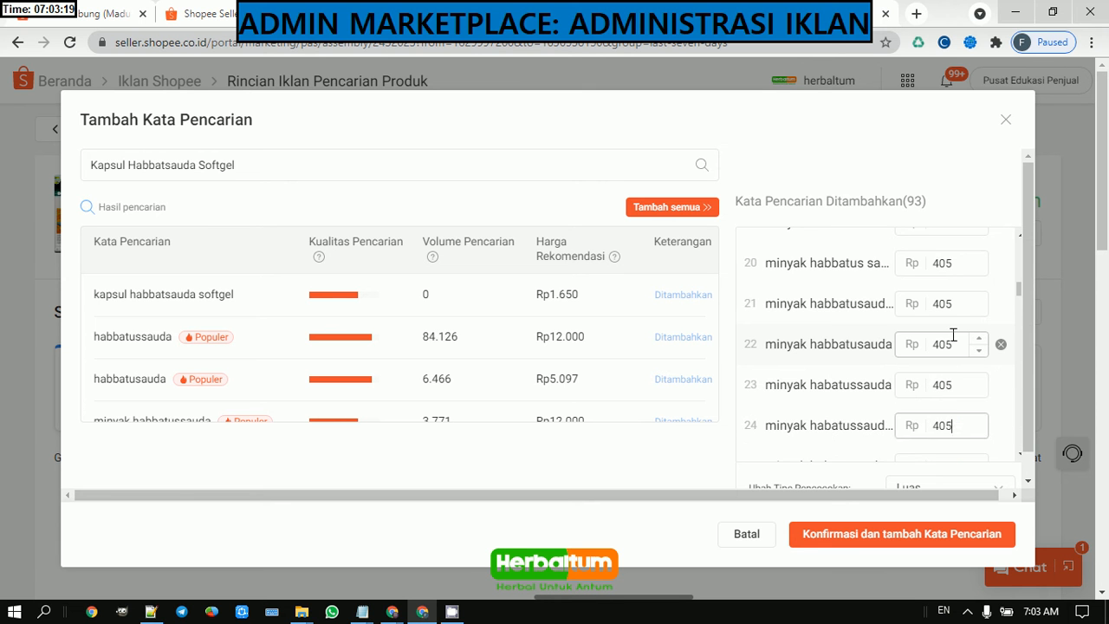
pyautogui.press('Tab')
pyautogui.hotkey('ctrl', 'v')
pyautogui.press('Tab')
pyautogui.hotkey('ctrl', 'v')
pyautogui.press('Tab')
pyautogui.hotkey('ctrl', 'v')
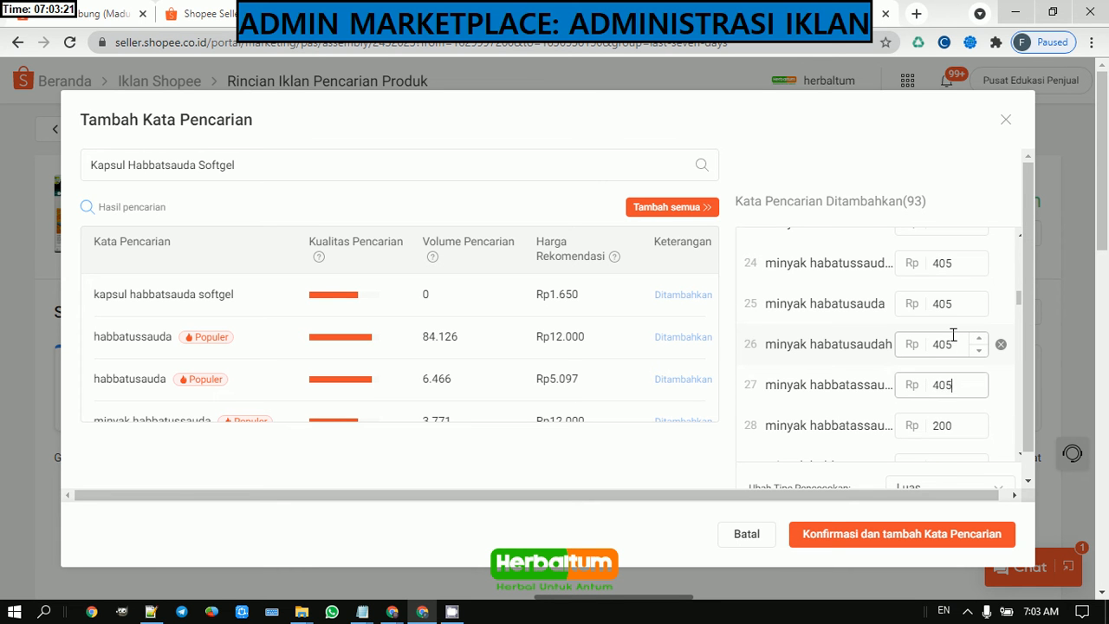
pyautogui.press('Tab')
pyautogui.hotkey('ctrl', 'v')
pyautogui.press('Tab')
pyautogui.hotkey('ctrl', 'v')
pyautogui.press('Tab')
pyautogui.hotkey('ctrl', 'v')
pyautogui.press('Tab')
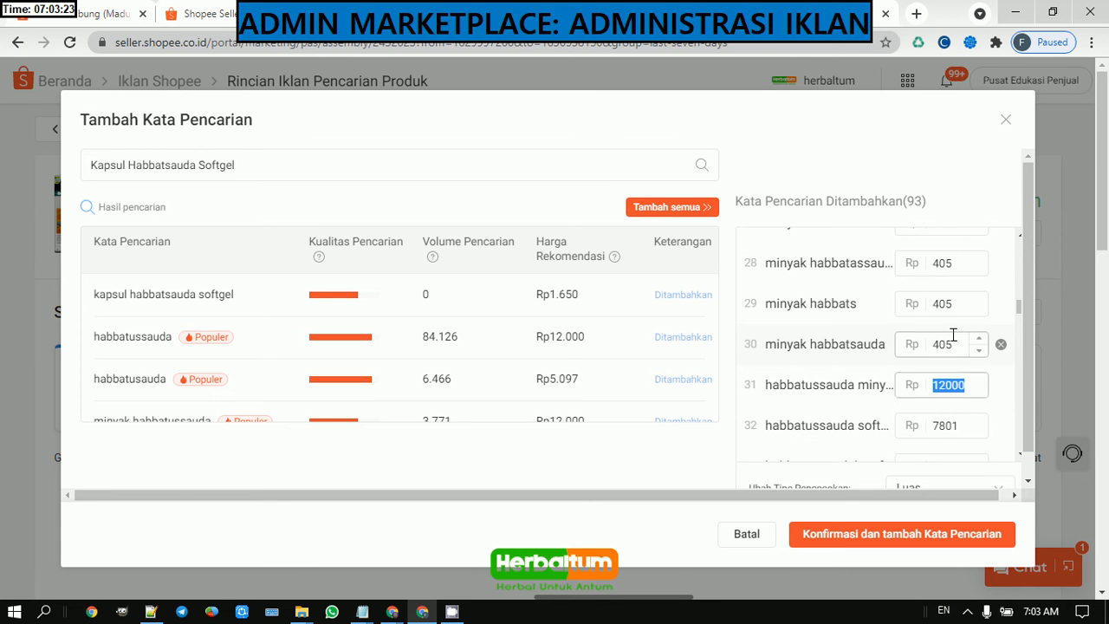
pyautogui.hotkey('ctrl', 'v')
pyautogui.press('Tab')
pyautogui.hotkey('ctrl', 'v')
pyautogui.press('Tab')
pyautogui.write('405')
pyautogui.press('Tab')
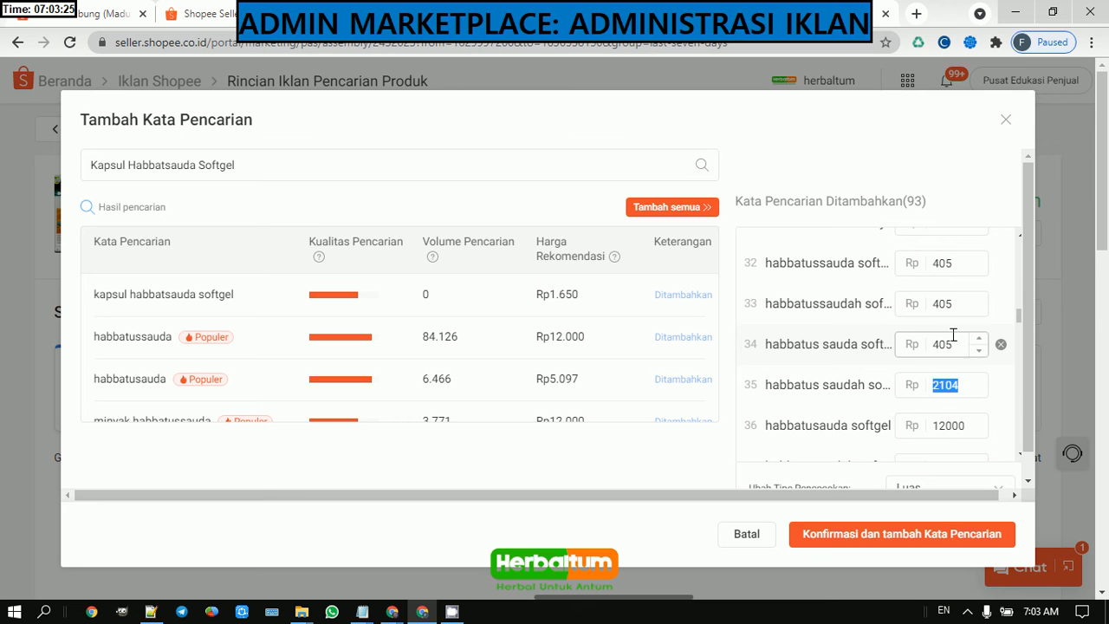
pyautogui.press('Tab')
pyautogui.write('405')
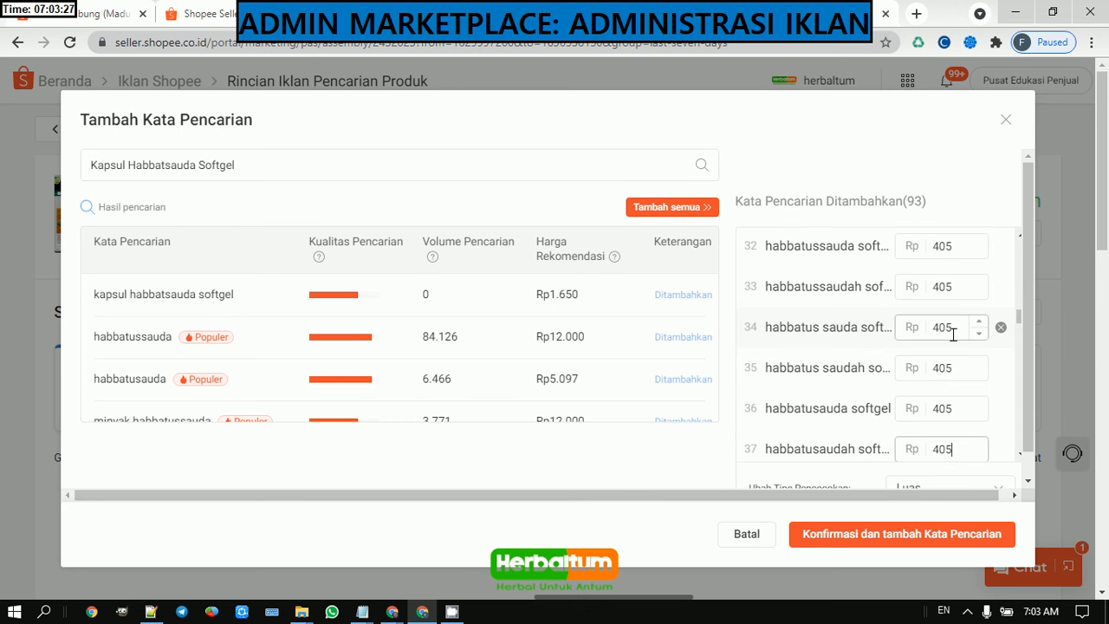
pyautogui.press('Tab')
pyautogui.write('405')
pyautogui.press('Tab')
pyautogui.press('Tab')
pyautogui.write('405')
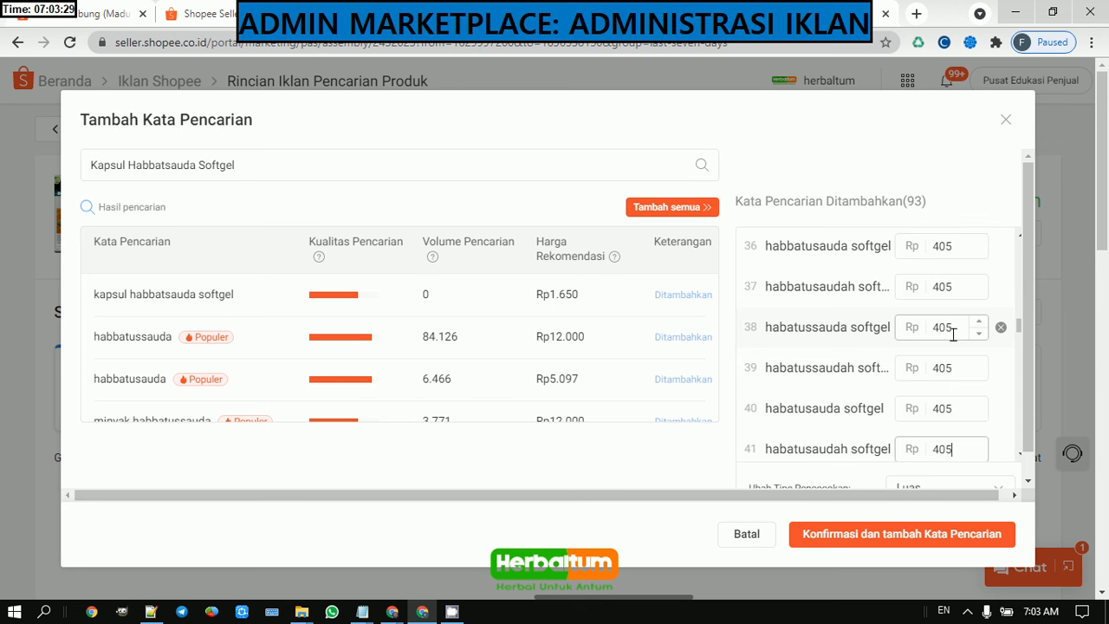
pyautogui.press('Tab')
pyautogui.write('405')
pyautogui.press('Tab')
pyautogui.press('Tab')
pyautogui.write('405')
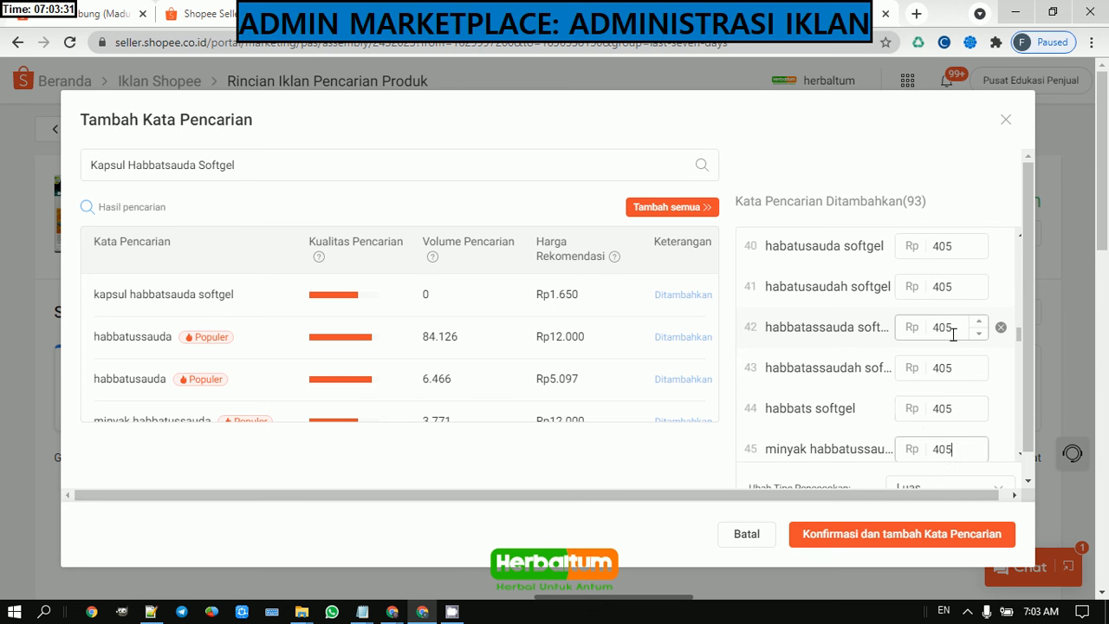
pyautogui.press('Tab')
pyautogui.write('405')
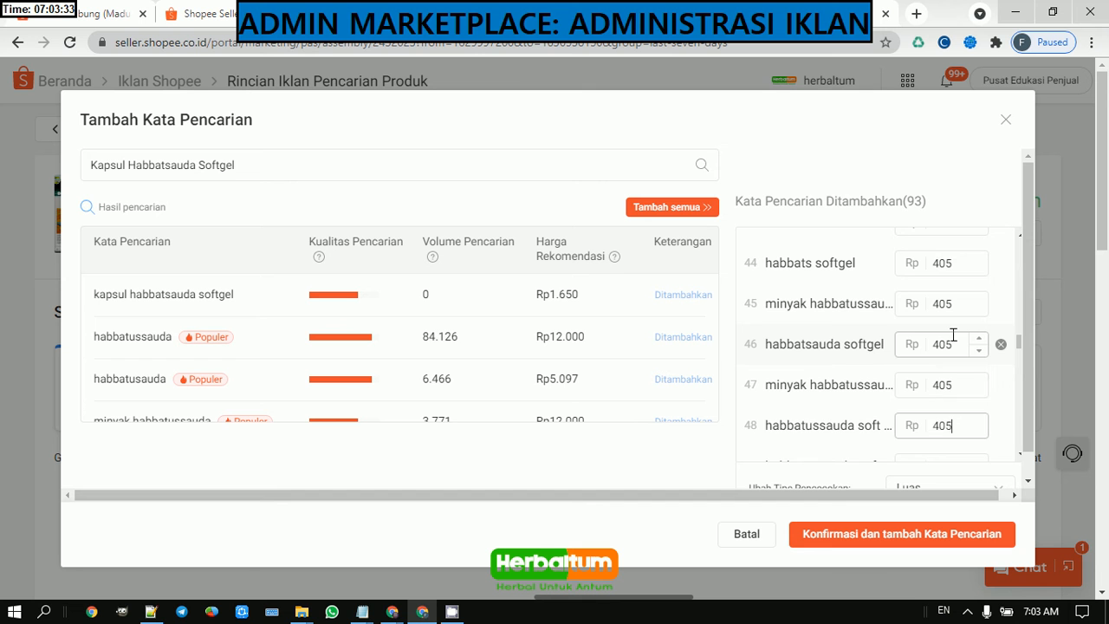
pyautogui.press('Tab')
pyautogui.write('405')
pyautogui.press('Tab')
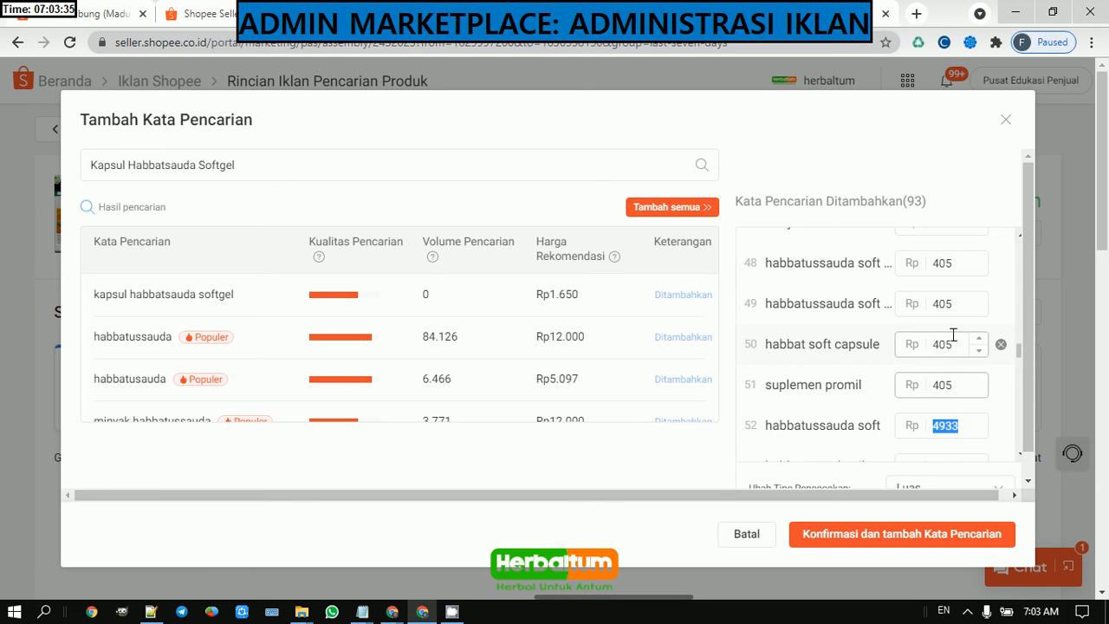
pyautogui.press('Tab')
pyautogui.write('405')
pyautogui.press('Tab')
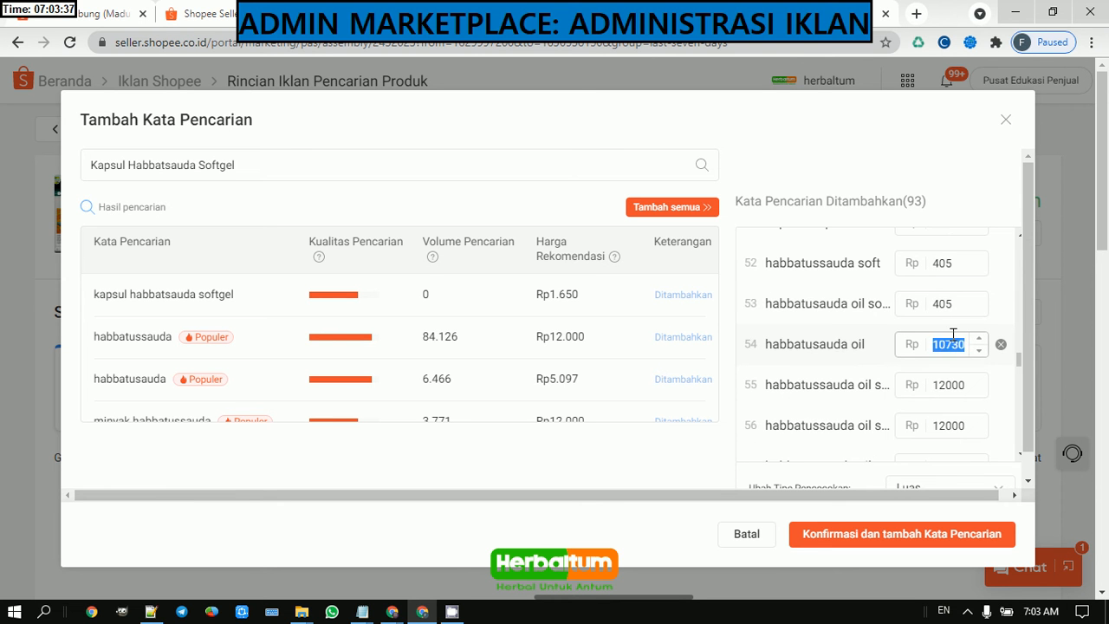
pyautogui.write('405')
pyautogui.press('Tab')
pyautogui.write('405')
pyautogui.press('Tab')
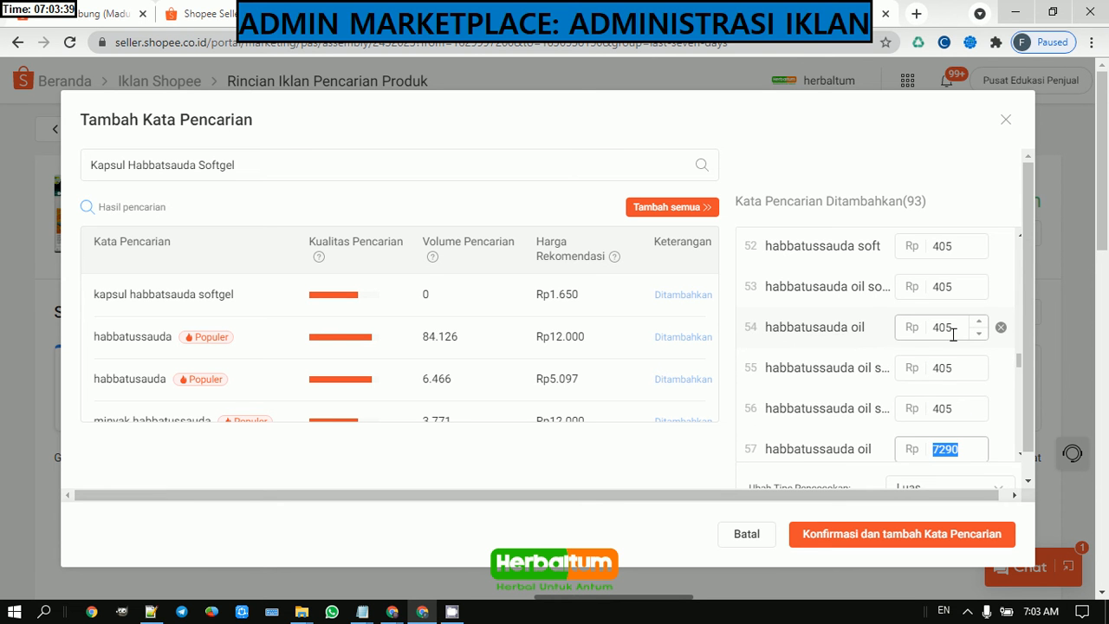
pyautogui.write('405')
pyautogui.press('Tab')
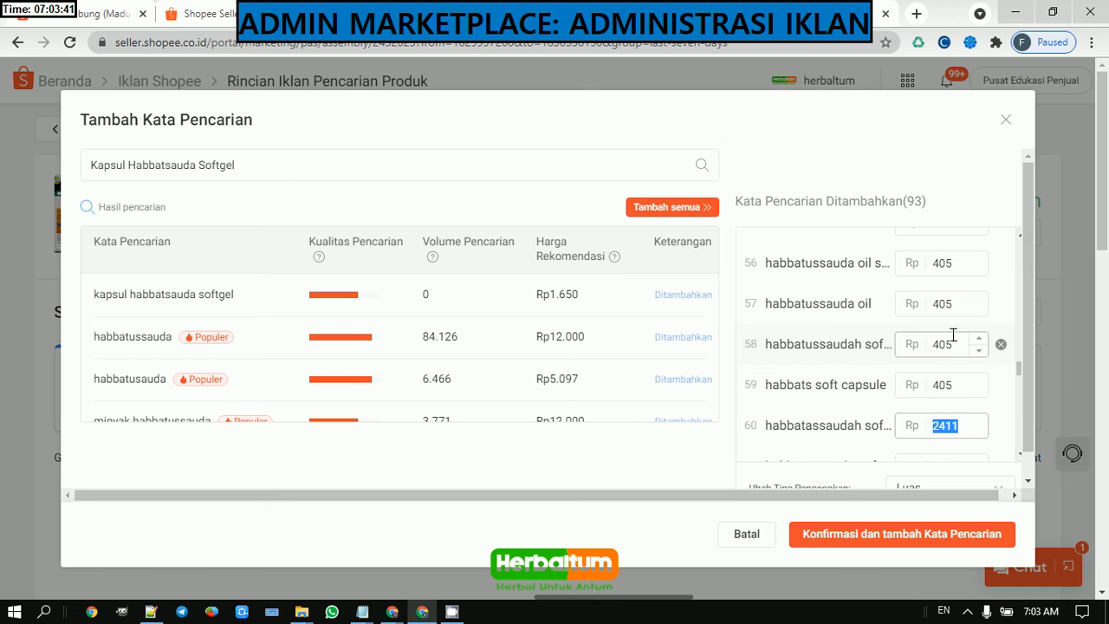
pyautogui.write('405')
pyautogui.press('Tab')
pyautogui.press('Tab')
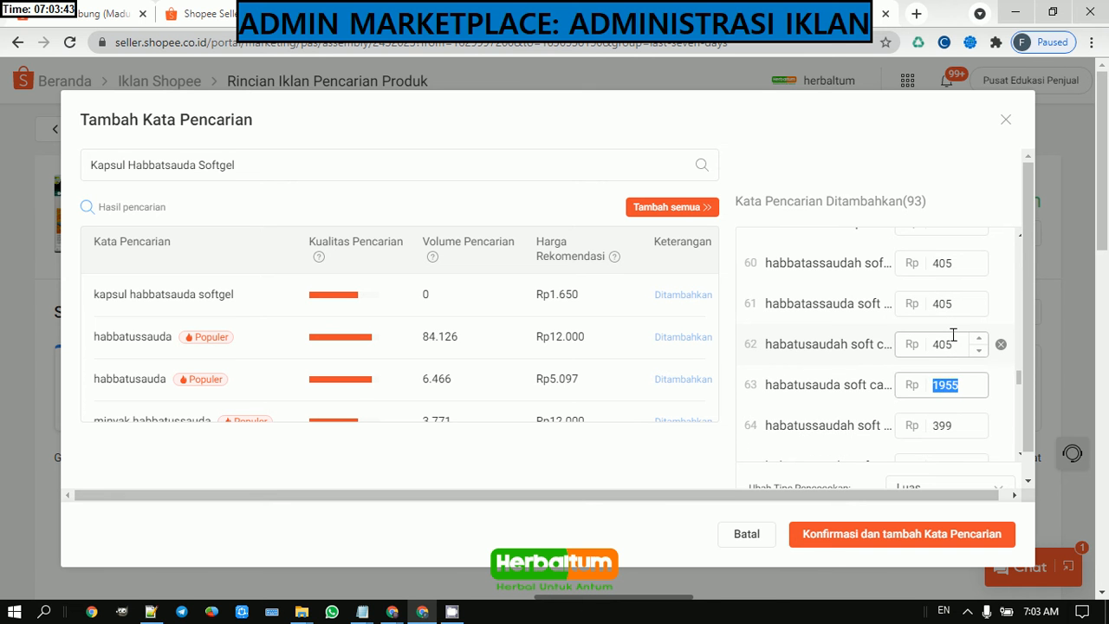
pyautogui.press('Tab')
pyautogui.write('405')
pyautogui.press('Tab')
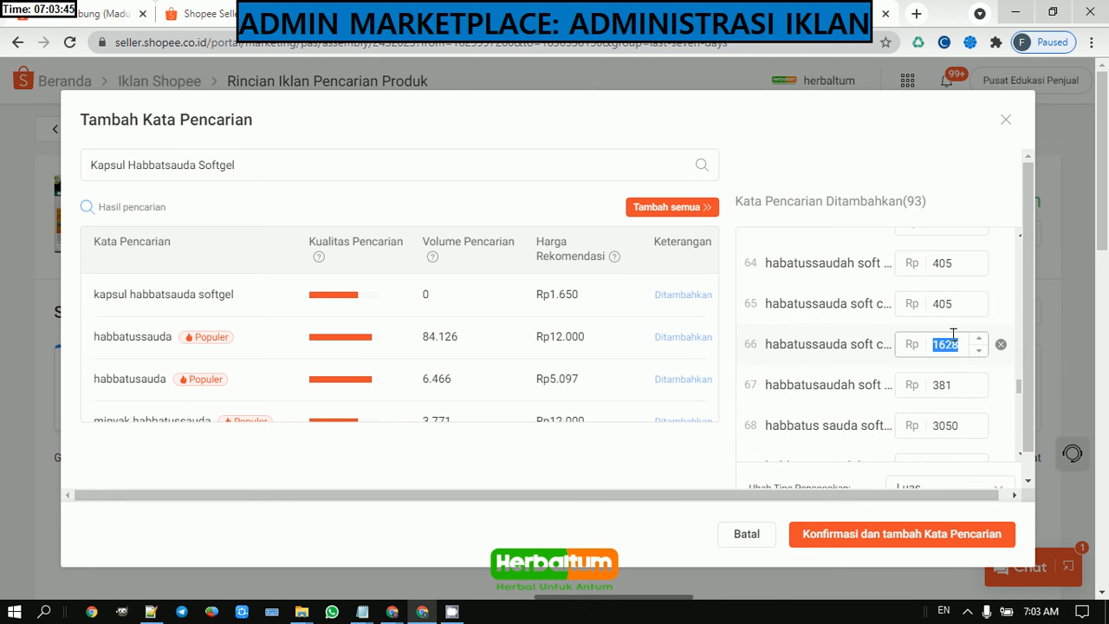
pyautogui.write('405')
pyautogui.press('Tab')
pyautogui.write('405')
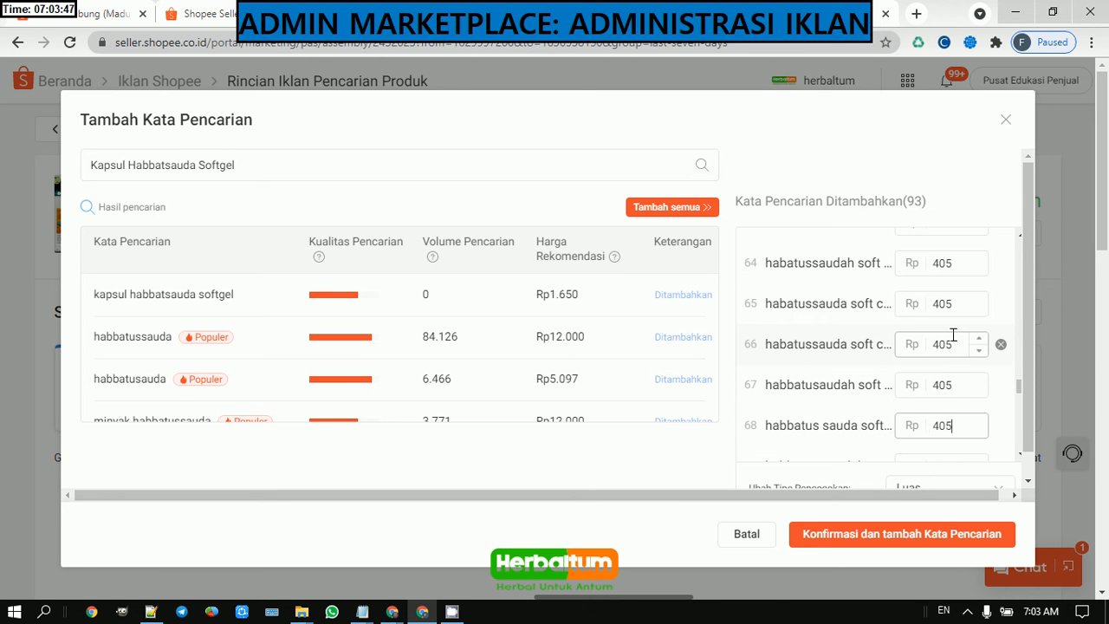
pyautogui.press('Tab')
pyautogui.write('405')
pyautogui.press('Tab')
pyautogui.write('405')
pyautogui.press('Tab')
pyautogui.write('405')
pyautogui.press('Tab')
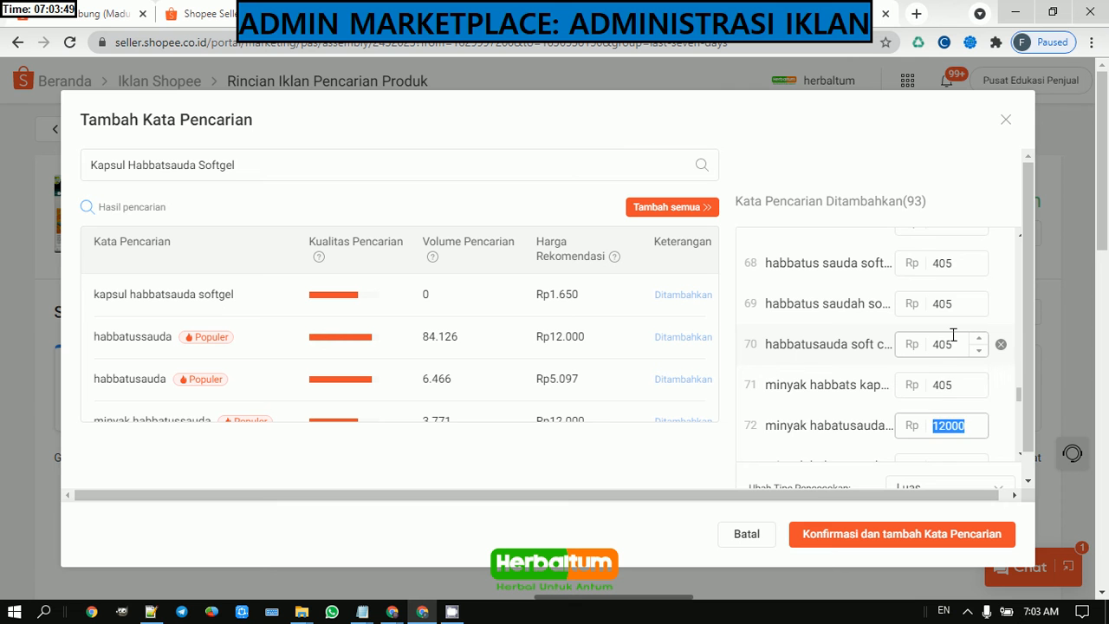
pyautogui.write('405')
pyautogui.press('Tab')
pyautogui.write('405')
pyautogui.press('Tab')
pyautogui.write('405')
pyautogui.press('Tab')
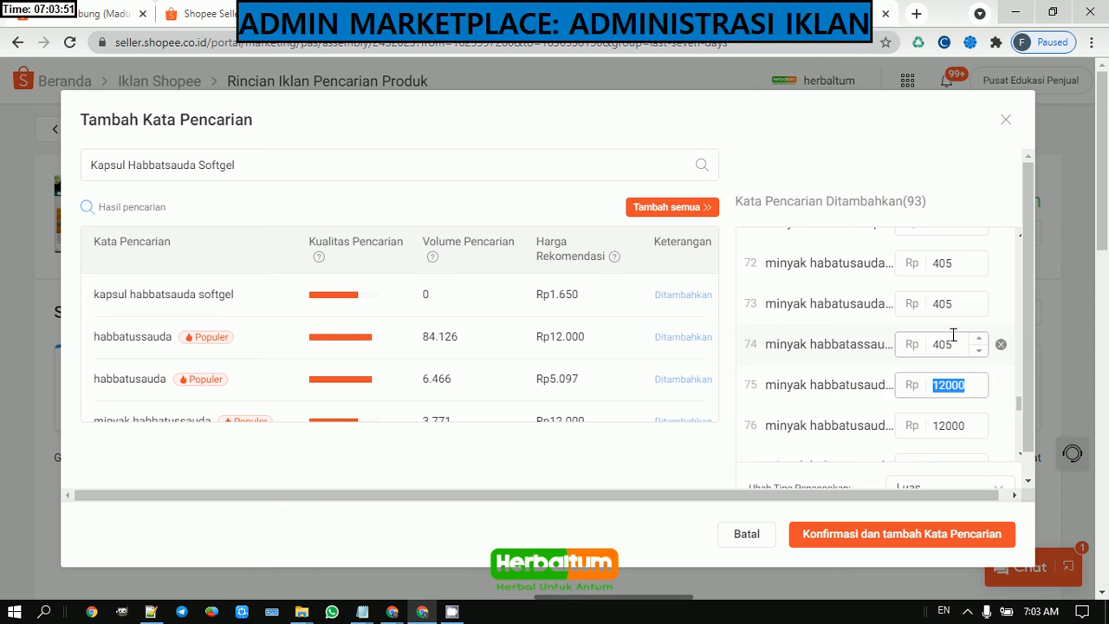
pyautogui.write('405')
pyautogui.press('Tab')
pyautogui.write('405')
pyautogui.press('Tab')
pyautogui.write('405')
pyautogui.press('Tab')
pyautogui.write('405')
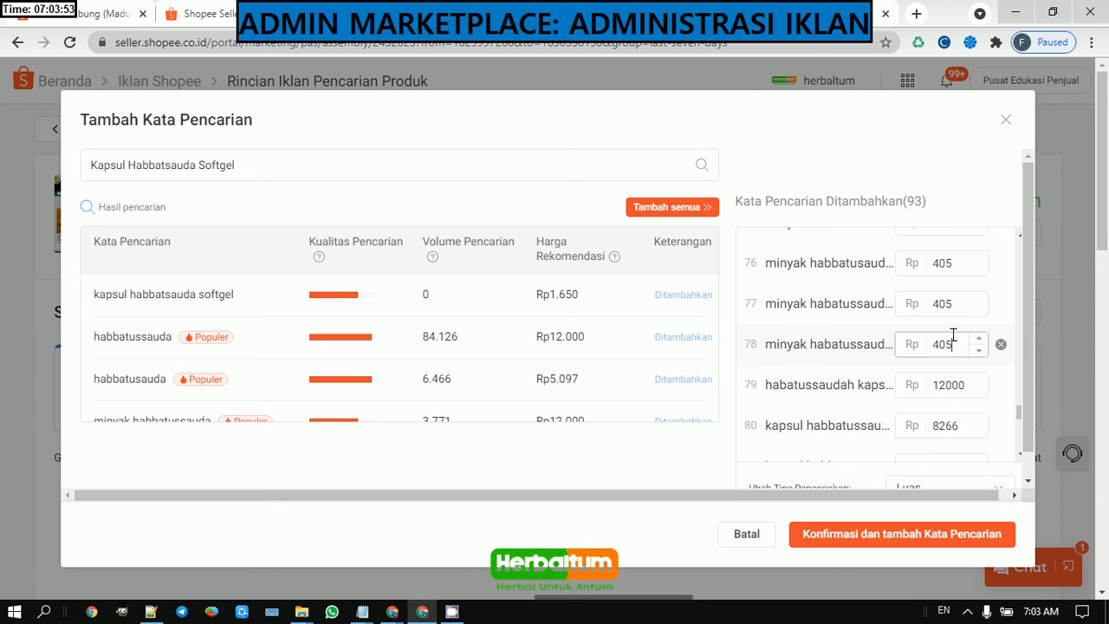
pyautogui.press('Tab')
pyautogui.write('405')
pyautogui.press('Tab')
pyautogui.write('405')
pyautogui.press('Tab')
pyautogui.write('405')
pyautogui.press('Tab')
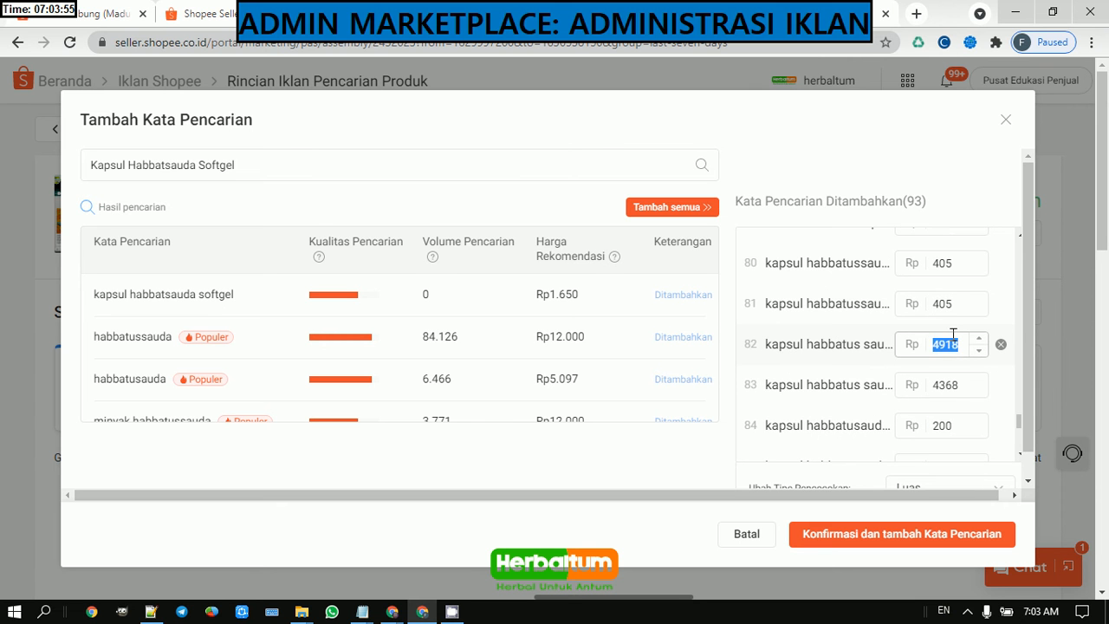
pyautogui.write('405')
pyautogui.press('Tab')
pyautogui.write('405')
pyautogui.press('Tab')
pyautogui.write('405')
pyautogui.press('Tab')
pyautogui.write('405')
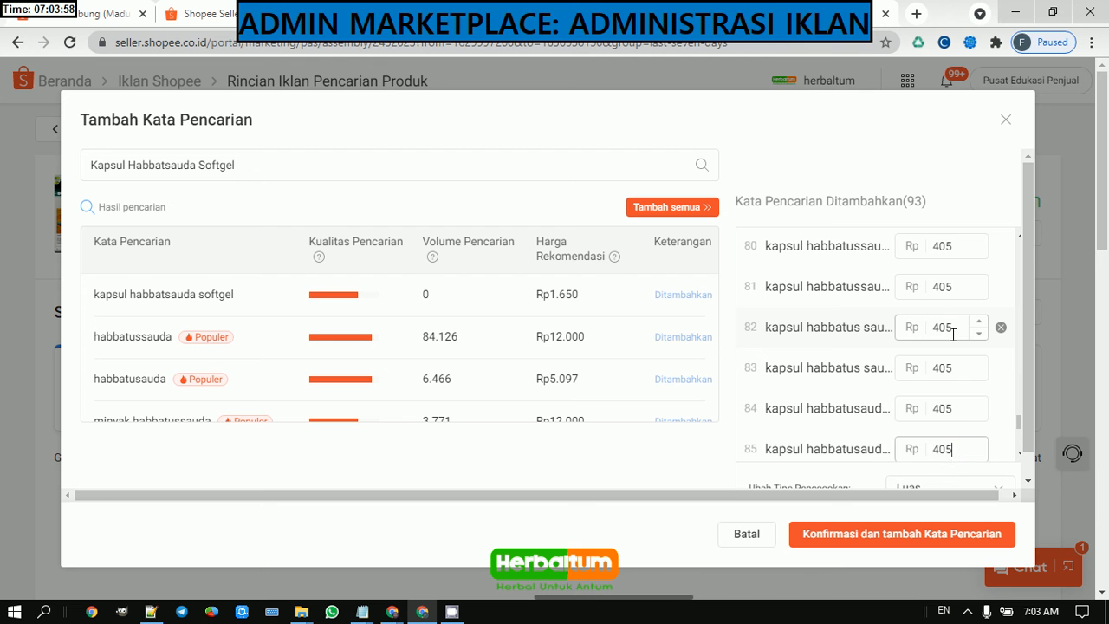
pyautogui.press('Tab')
pyautogui.write('405')
pyautogui.press('Tab')
pyautogui.write('405')
pyautogui.press('Tab')
pyautogui.write('405')
pyautogui.press('Tab')
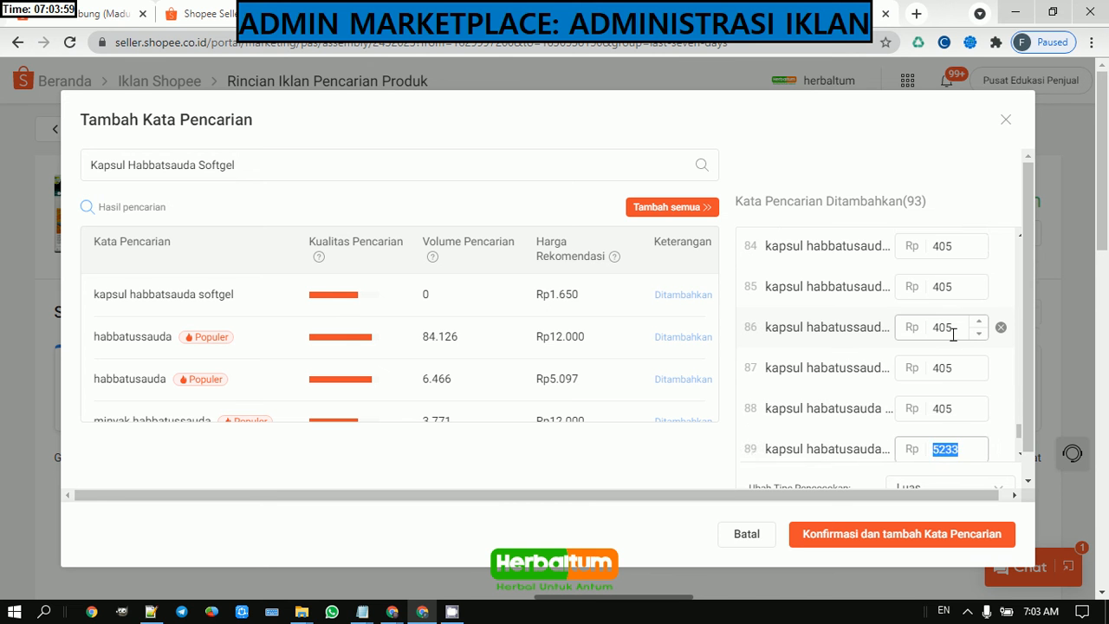
pyautogui.write('405')
pyautogui.press('Tab')
pyautogui.write('405')
pyautogui.press('Tab')
pyautogui.write('405')
pyautogui.press('Tab')
pyautogui.write('405')
pyautogui.press('Tab')
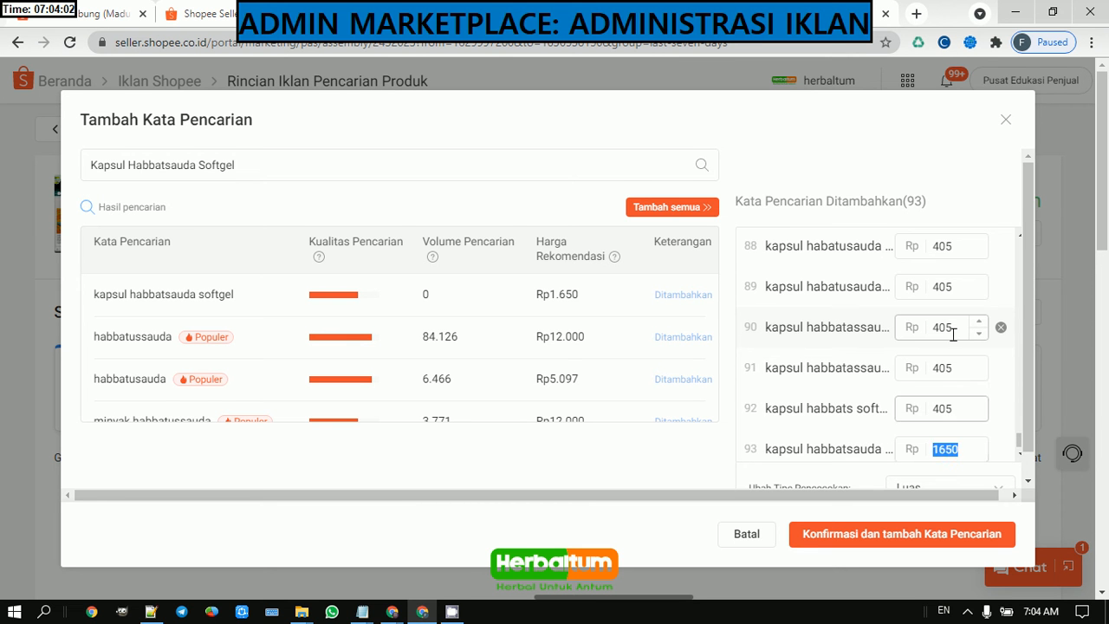
pyautogui.write('405')
pyautogui.press('Tab')
pyautogui.press('Tab')
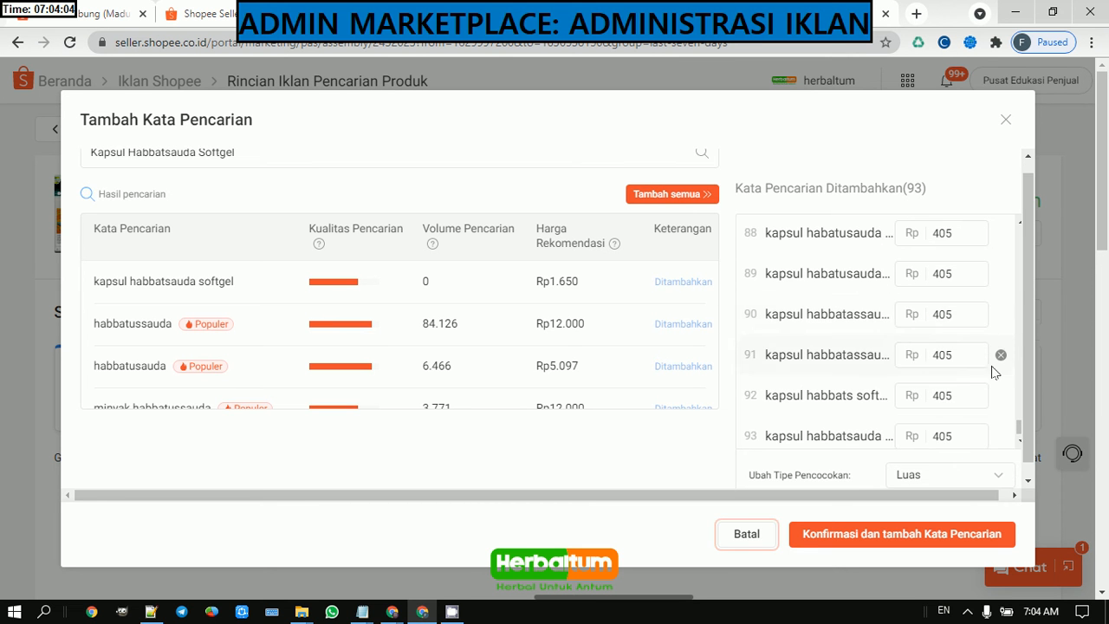
# Step: Review the bids in the added keywords list from the first keyword downward, checking each for 405
pyautogui.scroll(20, 996, 364)
pyautogui.scroll(18, 996, 374)
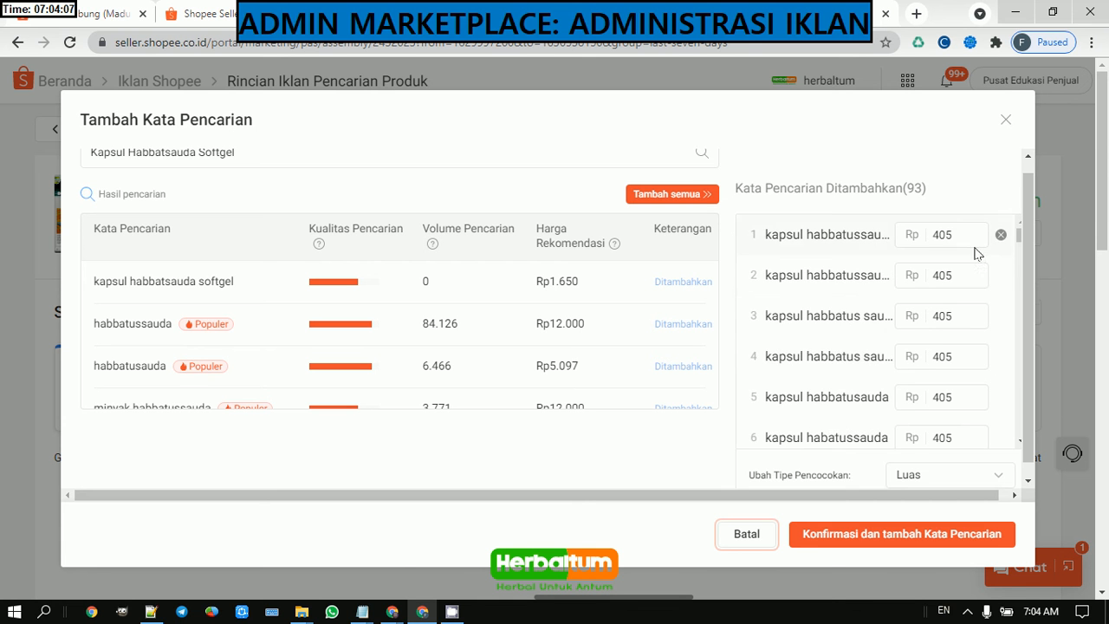
pyautogui.scroll(-3, 987, 247)
pyautogui.scroll(-17, 984, 253)
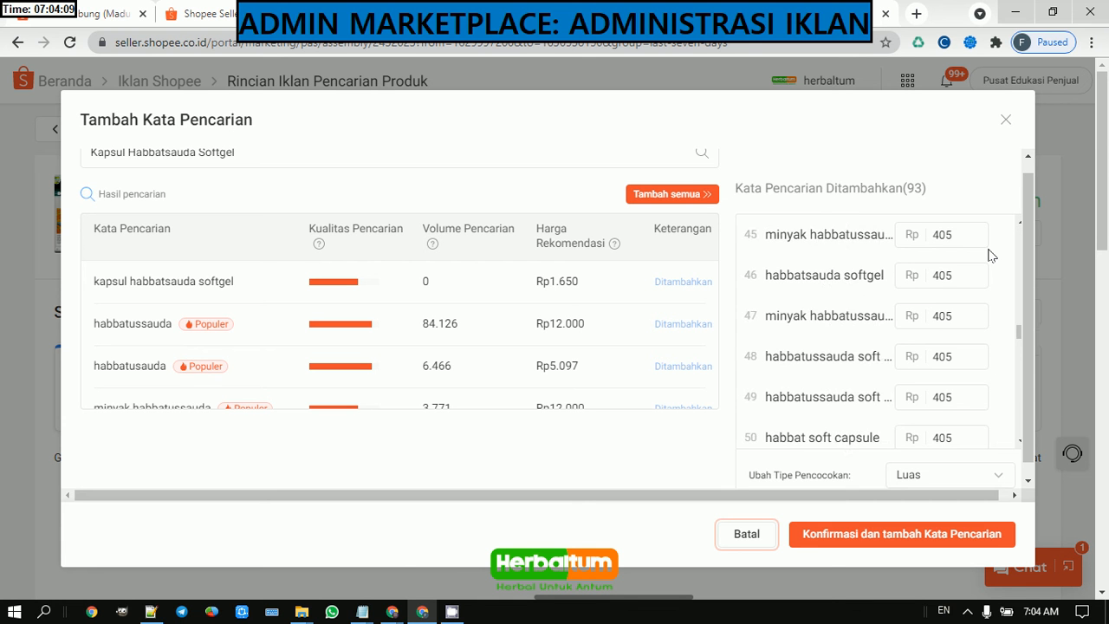
# Step: Check the bids through keyword 93 in the added keywords list and confirm adding the keywords to the search ad
pyautogui.scroll(-5, 992, 256)
pyautogui.scroll(-8, 992, 255)
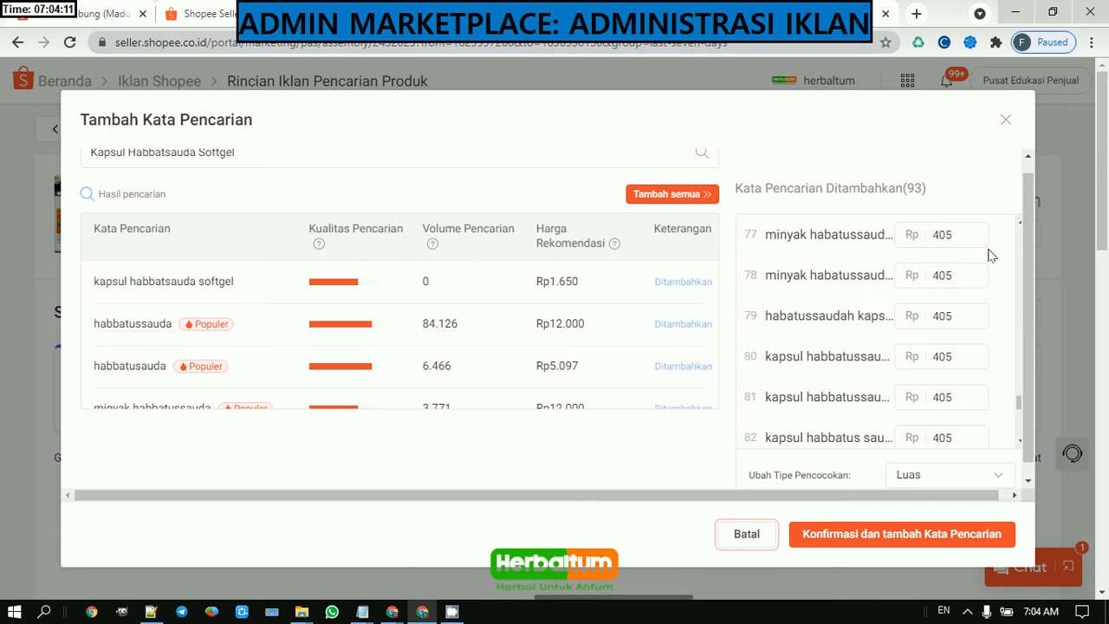
pyautogui.scroll(20, 985, 254)
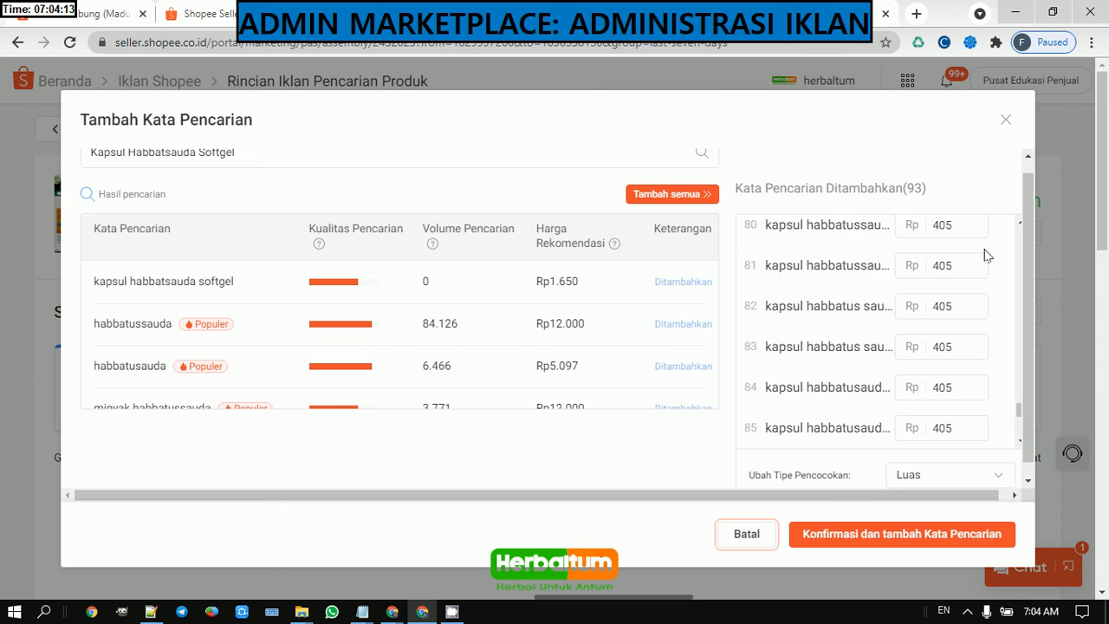
pyautogui.scroll(8, 985, 253)
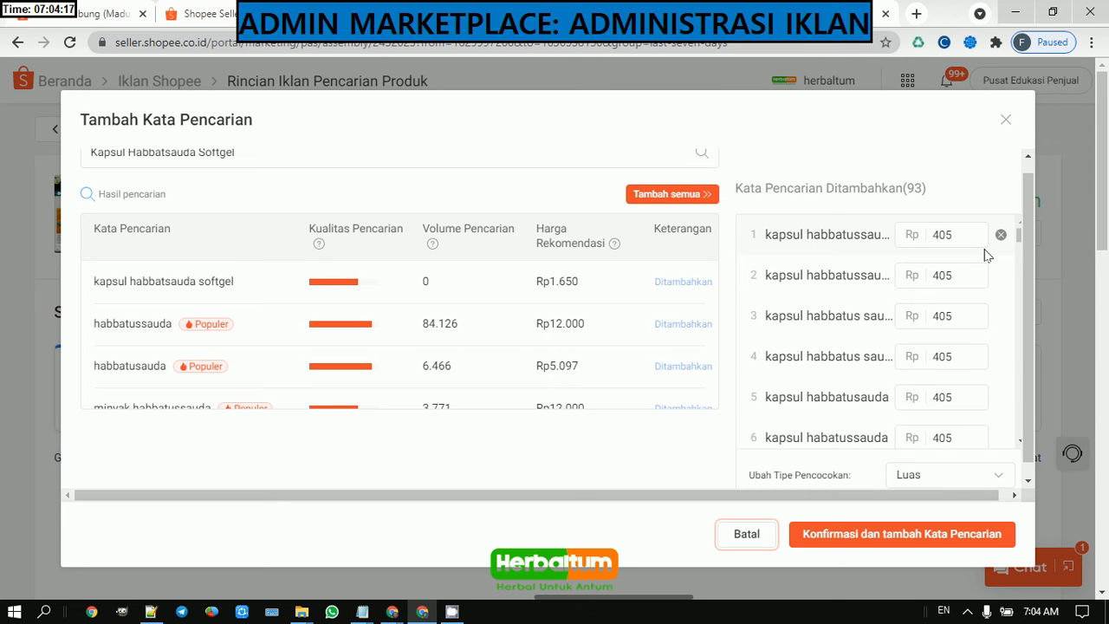
pyautogui.scroll(-16, 996, 255)
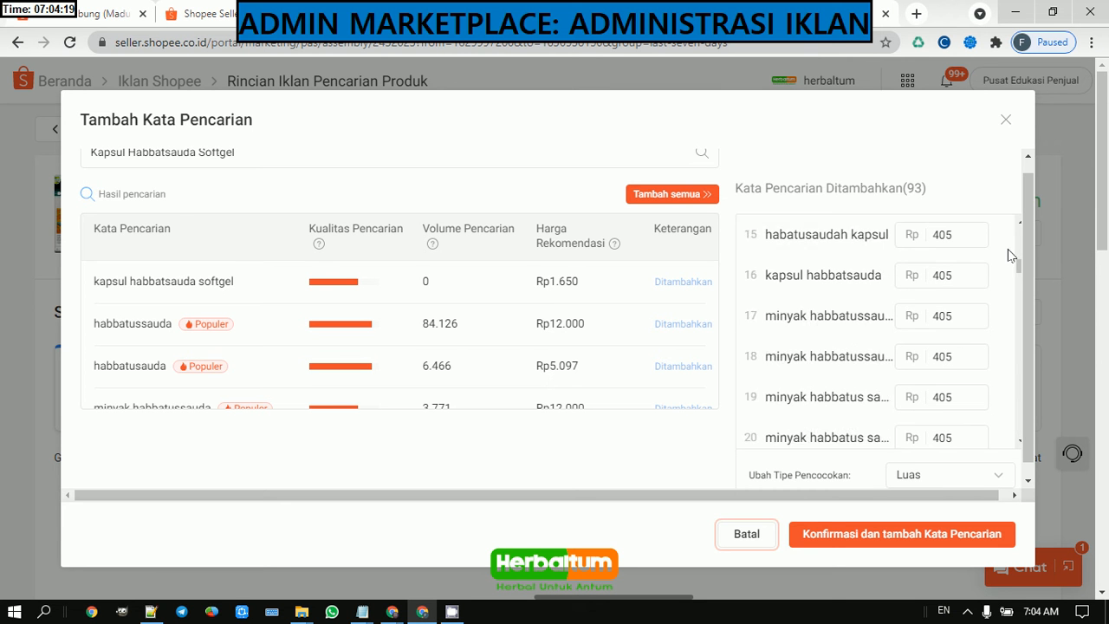
pyautogui.scroll(-17, 1010, 255)
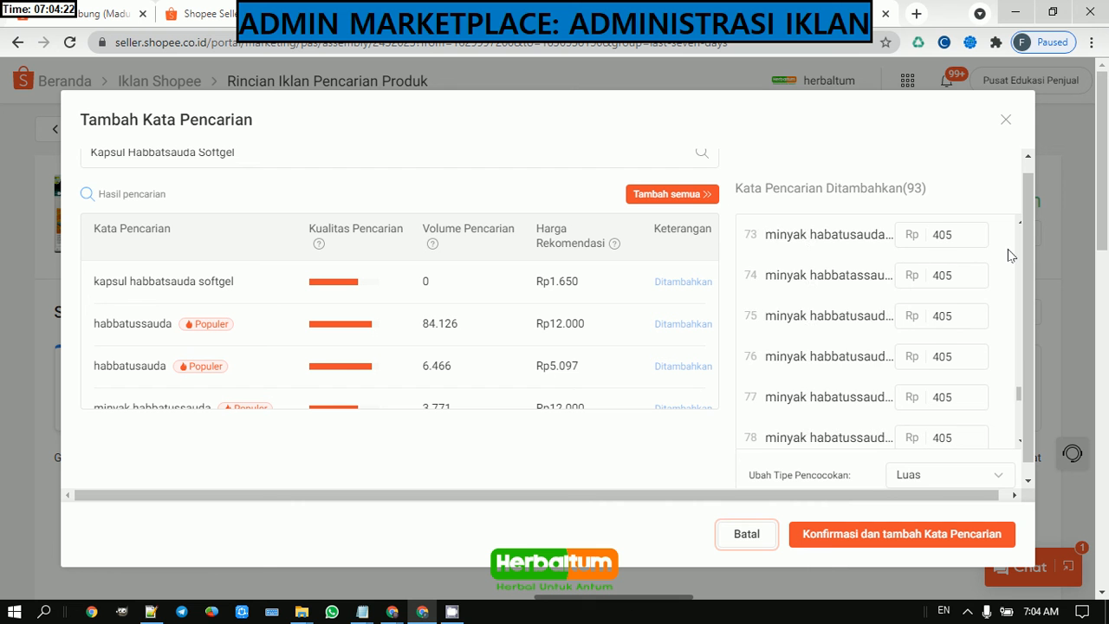
pyautogui.moveTo(1009, 255)
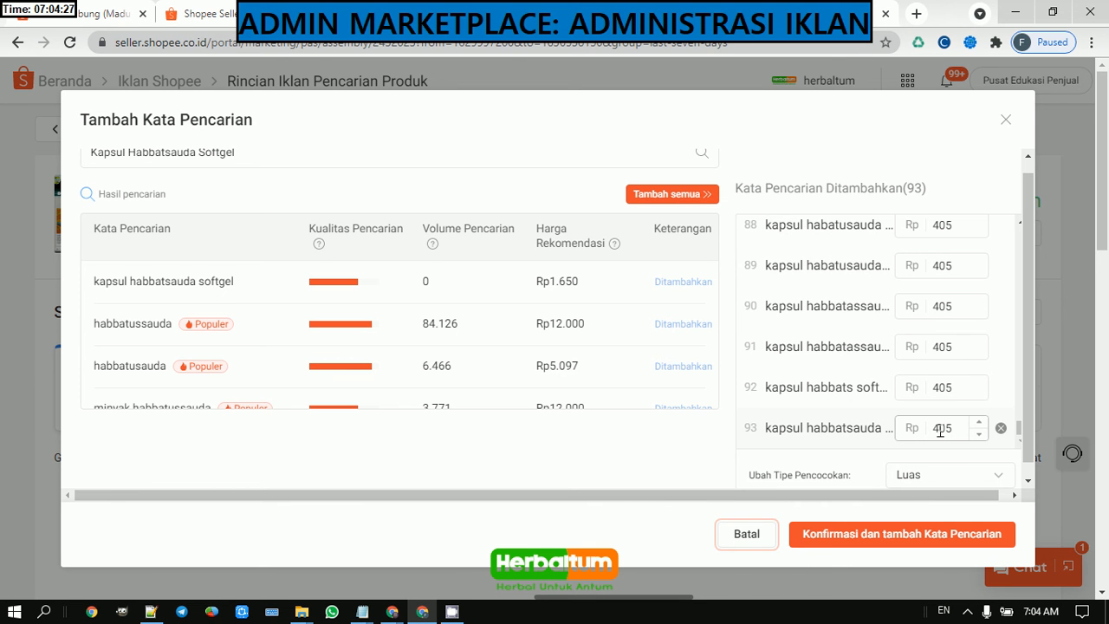
pyautogui.click(838, 536)
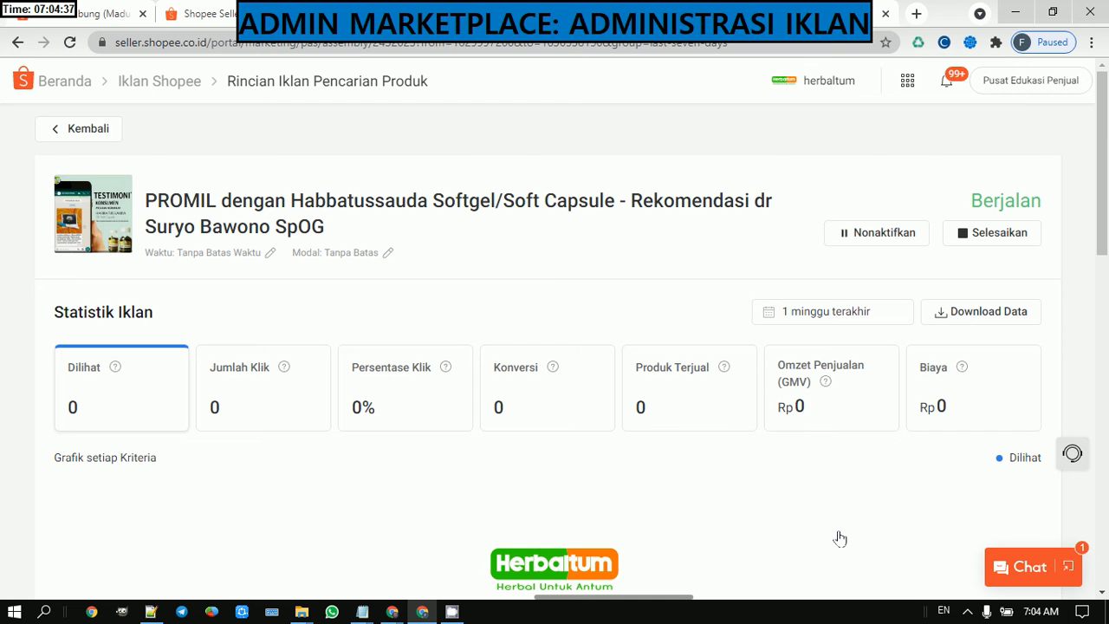
# Step: Switch to the Google Sheets ad template and set the first empty ACTION cell, E74, to ADD KEYWORD
pyautogui.hotkey('alt', 'Tab')
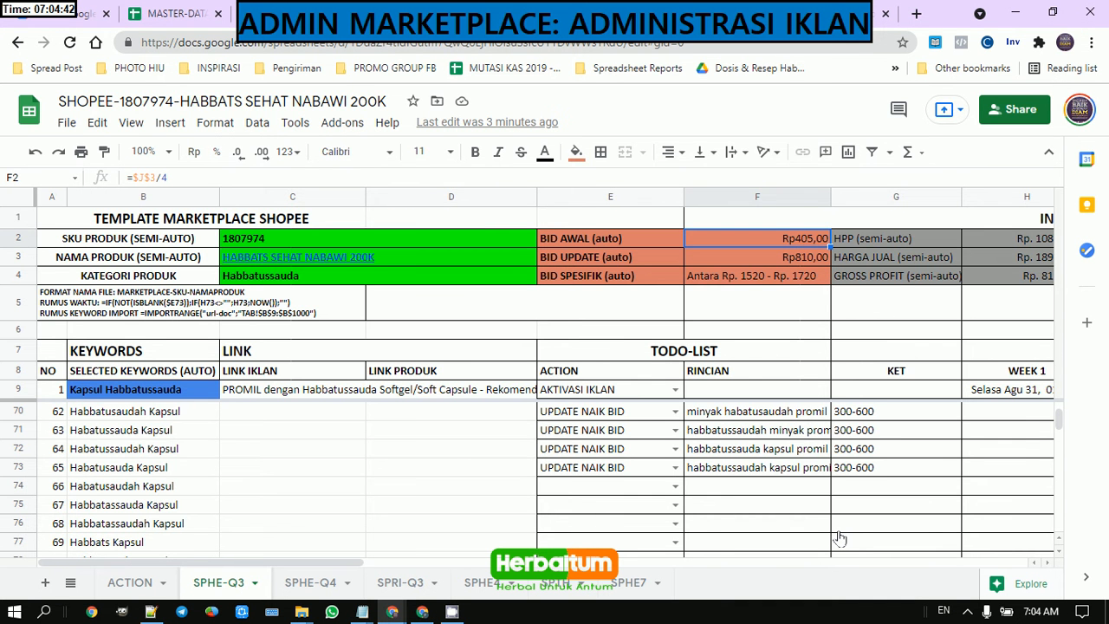
pyautogui.hotkey('alt', 'Tab')
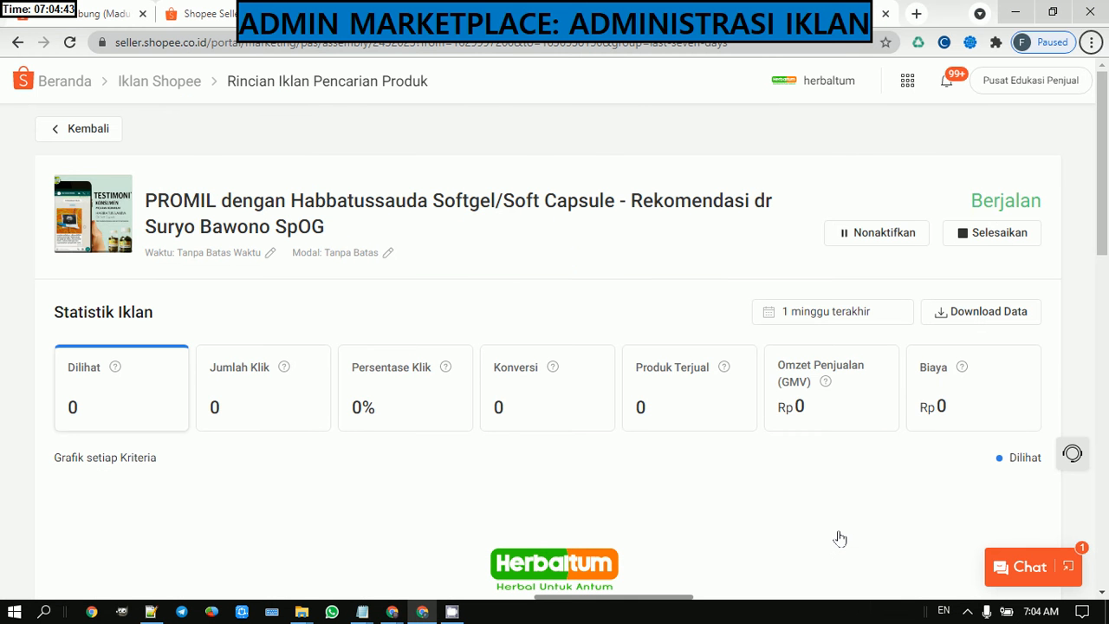
pyautogui.hotkey('alt', 'Tab')
pyautogui.hotkey('alt', 'Tab')
pyautogui.hotkey('alt', 'Tab')
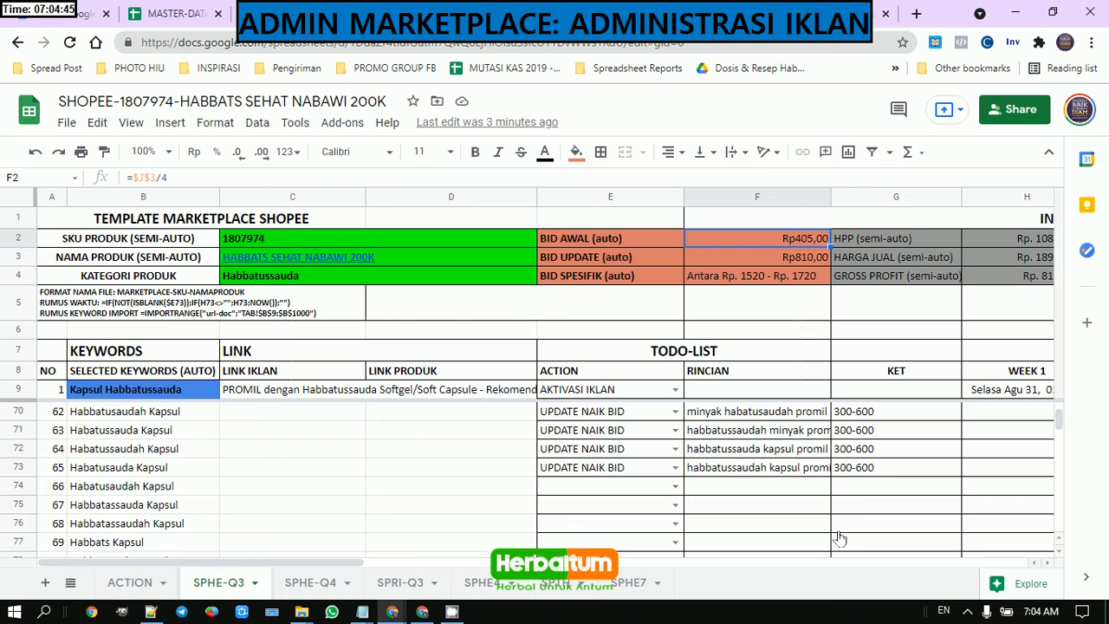
pyautogui.scroll(-1, 836, 475)
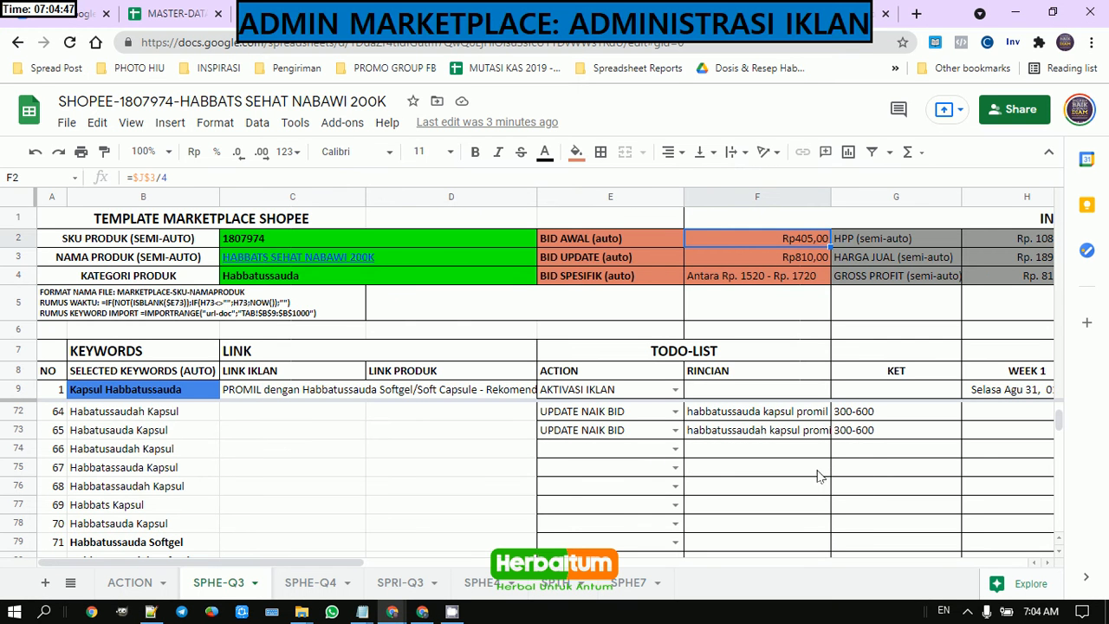
pyautogui.click(796, 450)
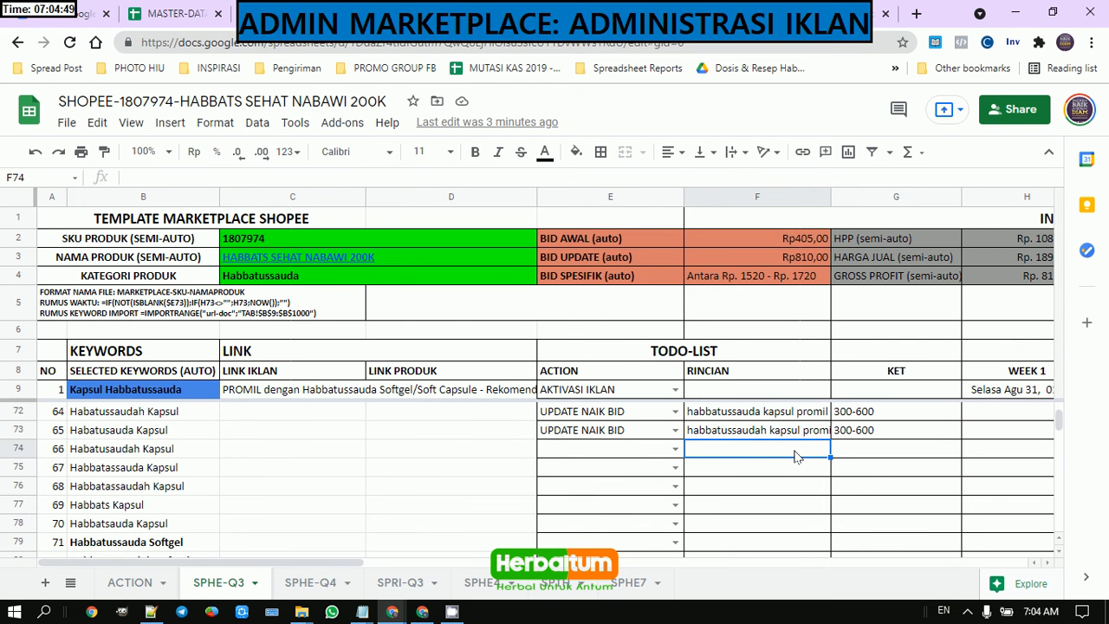
pyautogui.click(676, 450)
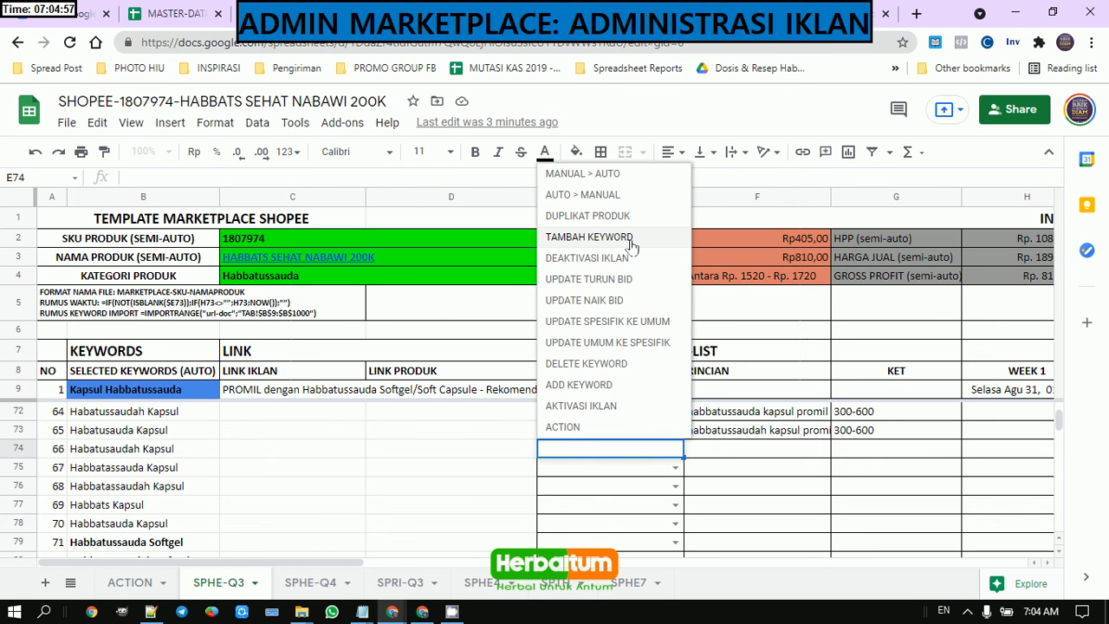
pyautogui.click(612, 387)
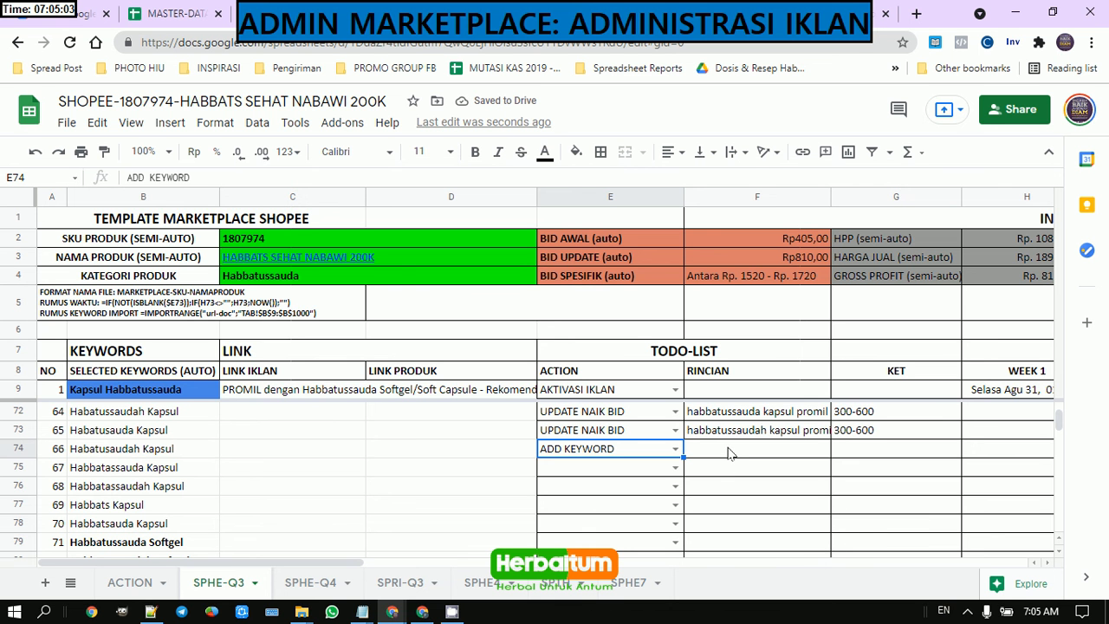
# Step: Select keywords 2 through 29 in the SELECTED KEYWORDS column, from Kapsul Habbatussaudah to Habbatussauda Minyak (B10:B37)
pyautogui.click(729, 451)
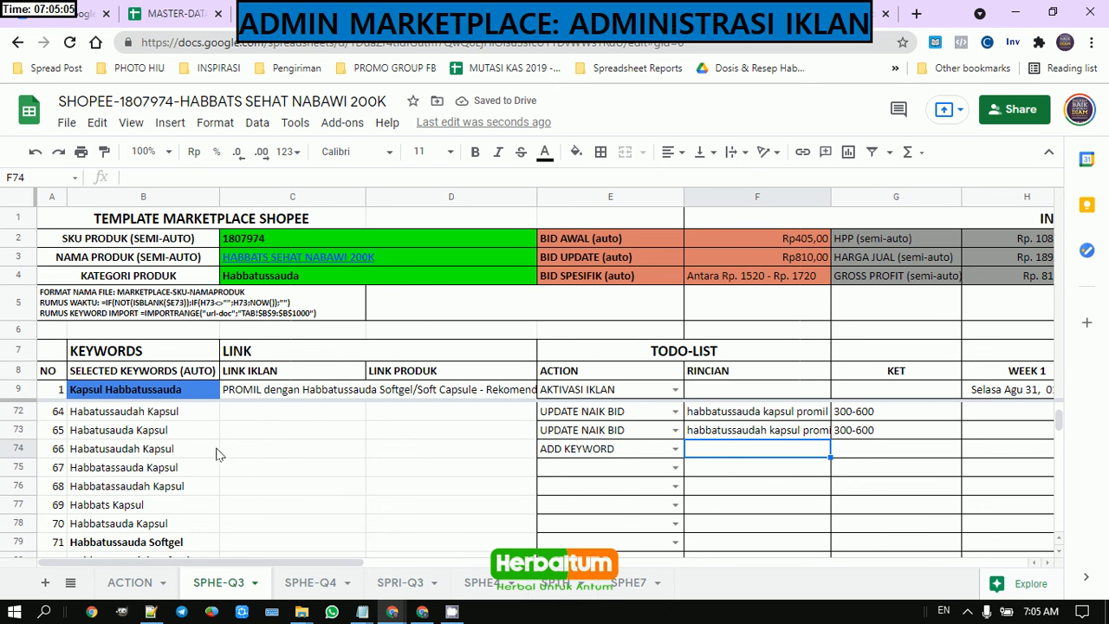
pyautogui.scroll(12, 117, 454)
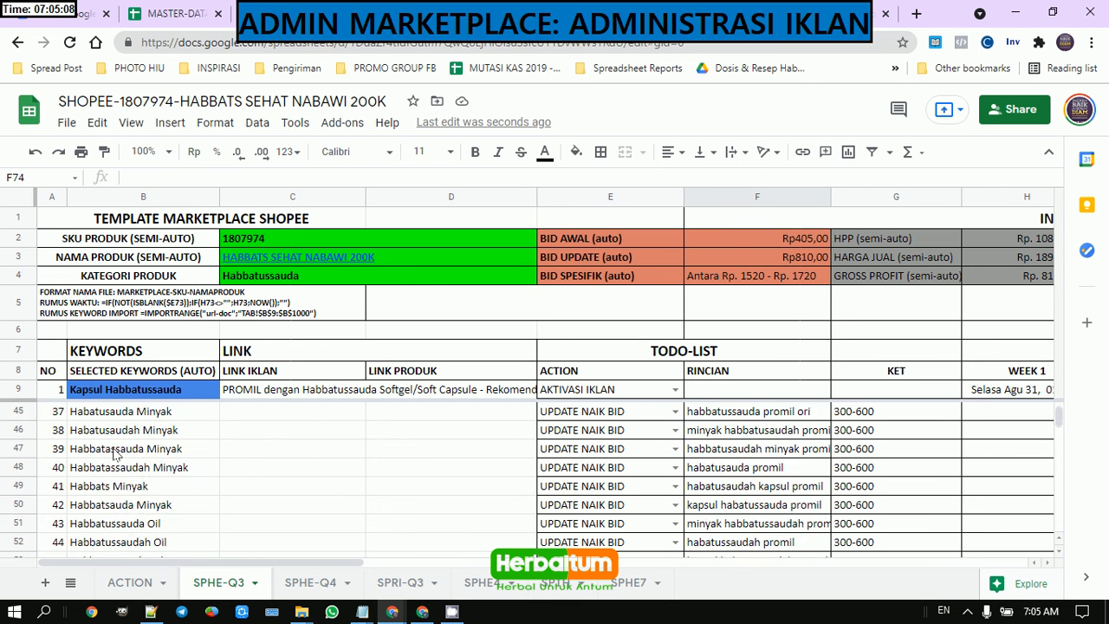
pyautogui.scroll(3, 116, 455)
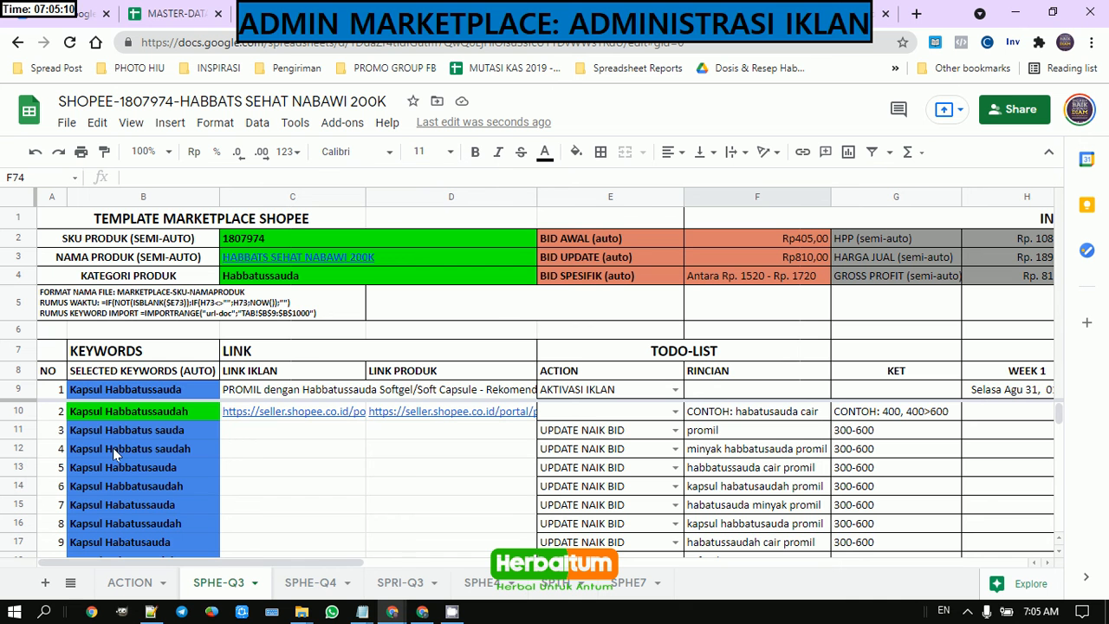
pyautogui.click(112, 394)
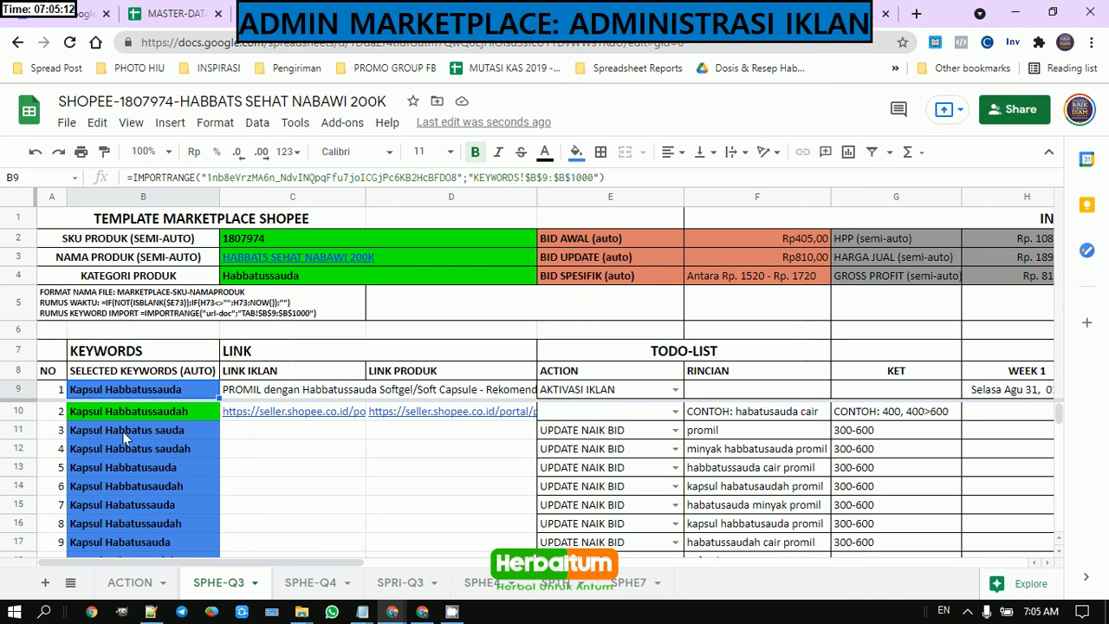
pyautogui.click(125, 416)
pyautogui.scroll(-5, 127, 418)
pyautogui.scroll(-3, 136, 422)
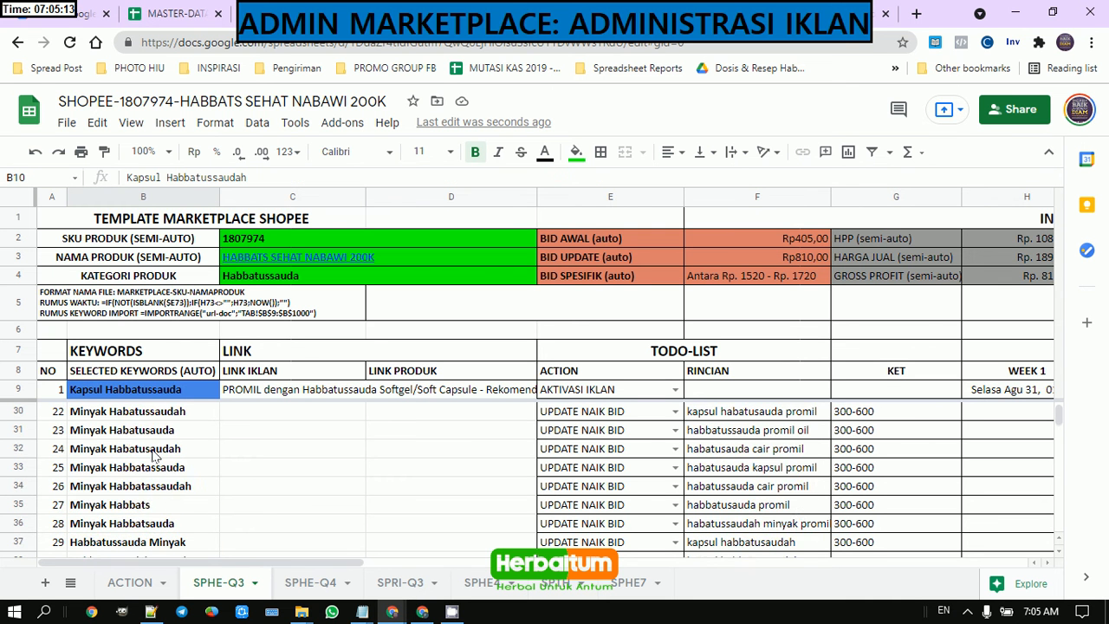
pyautogui.keyDown('shift'); pyautogui.click(158, 449); pyautogui.keyUp('shift')
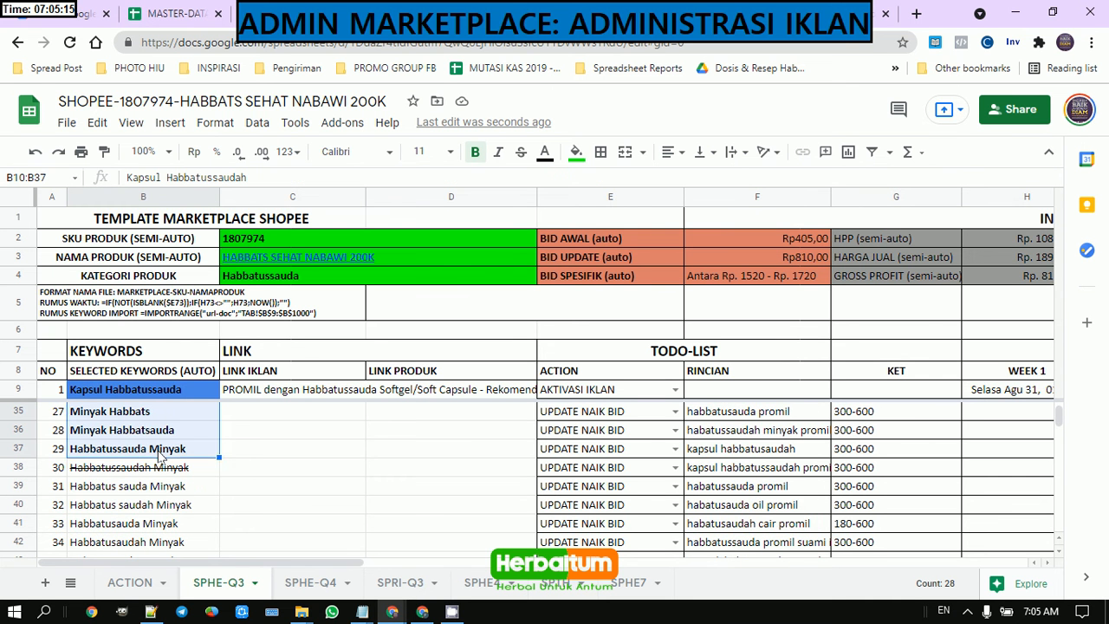
# Step: Add keywords 71 through 98, Habbatussauda Softgel to Habbatsauda Soft Capsule (B79:B106), to the selection
pyautogui.scroll(-5, 164, 450)
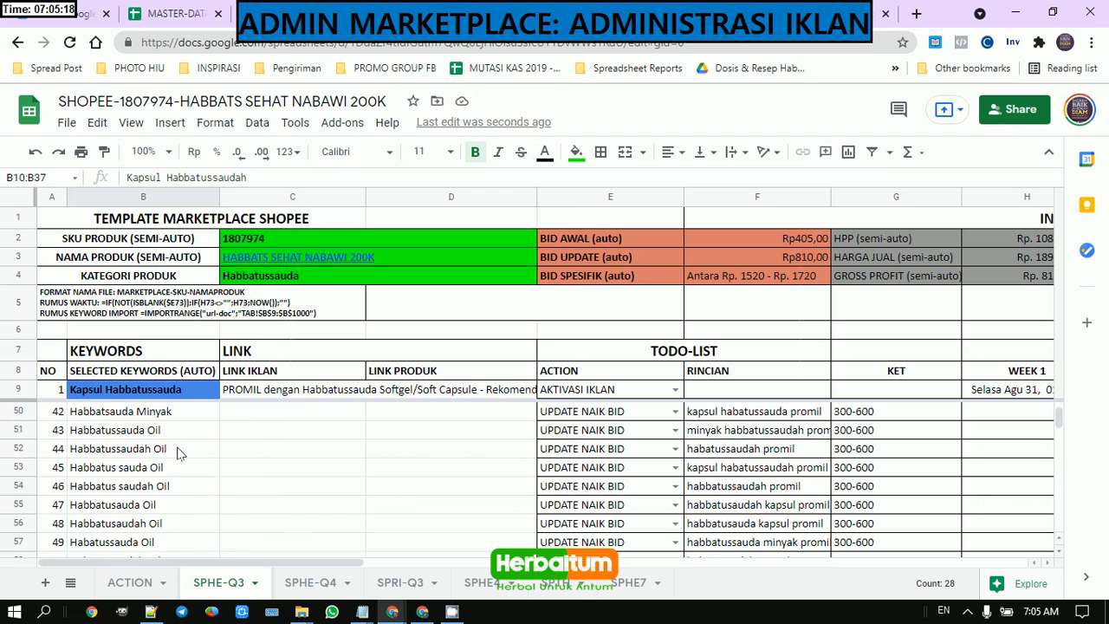
pyautogui.scroll(-8, 180, 454)
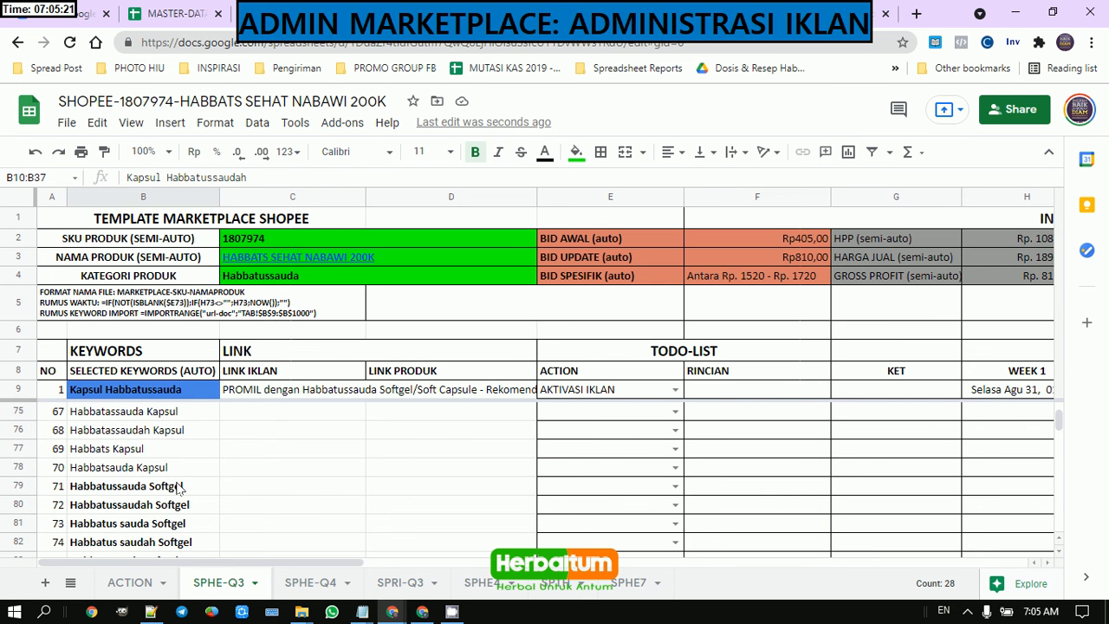
pyautogui.keyDown('ctrl'); pyautogui.click(177, 488); pyautogui.keyUp('ctrl')
pyautogui.scroll(-6, 192, 511)
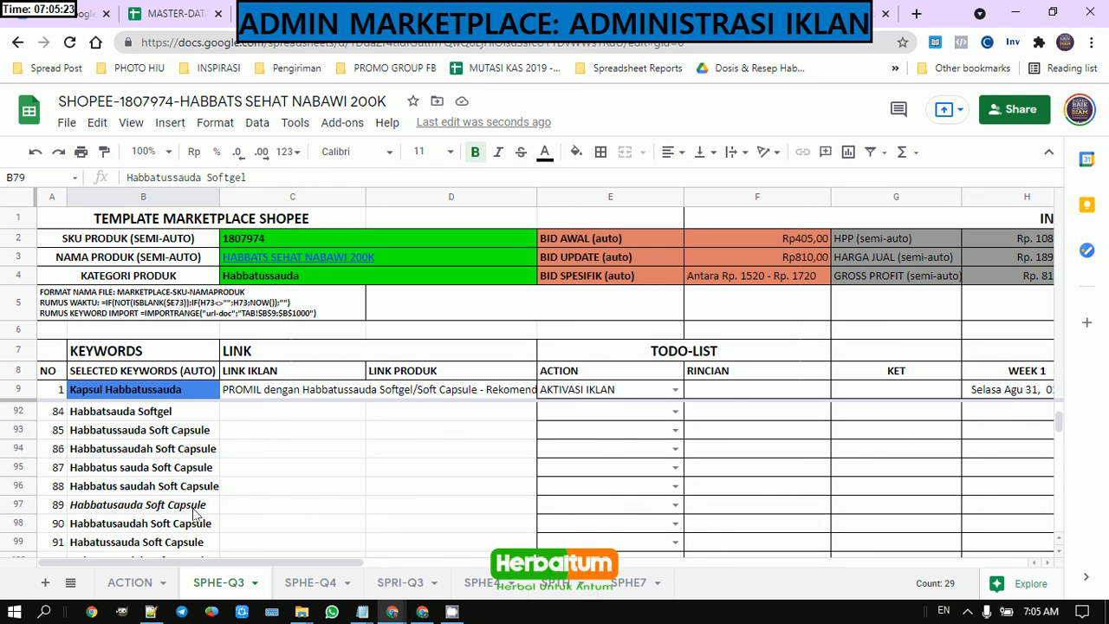
pyautogui.scroll(-4, 194, 511)
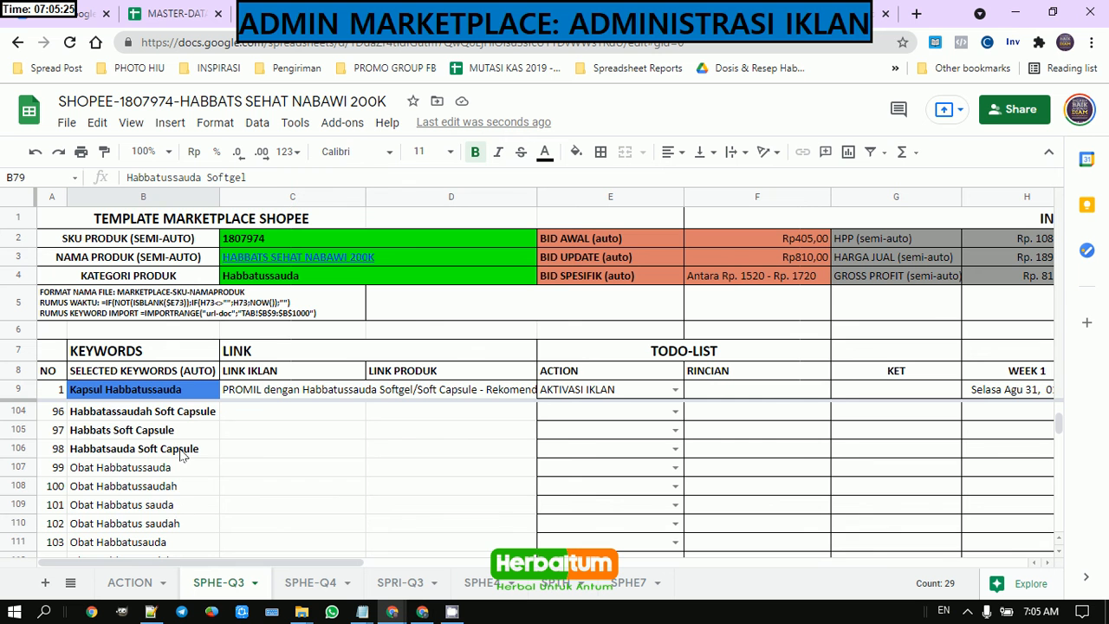
pyautogui.keyDown('shift'); pyautogui.click(182, 455); pyautogui.keyUp('shift')
# Step: Extend the multiple selection with keywords 141 through 154, Kapsul Habbatussauda Softgel to Kapsul Habbatsauda Softgel (B149:B162)
pyautogui.scroll(-16, 182, 459)
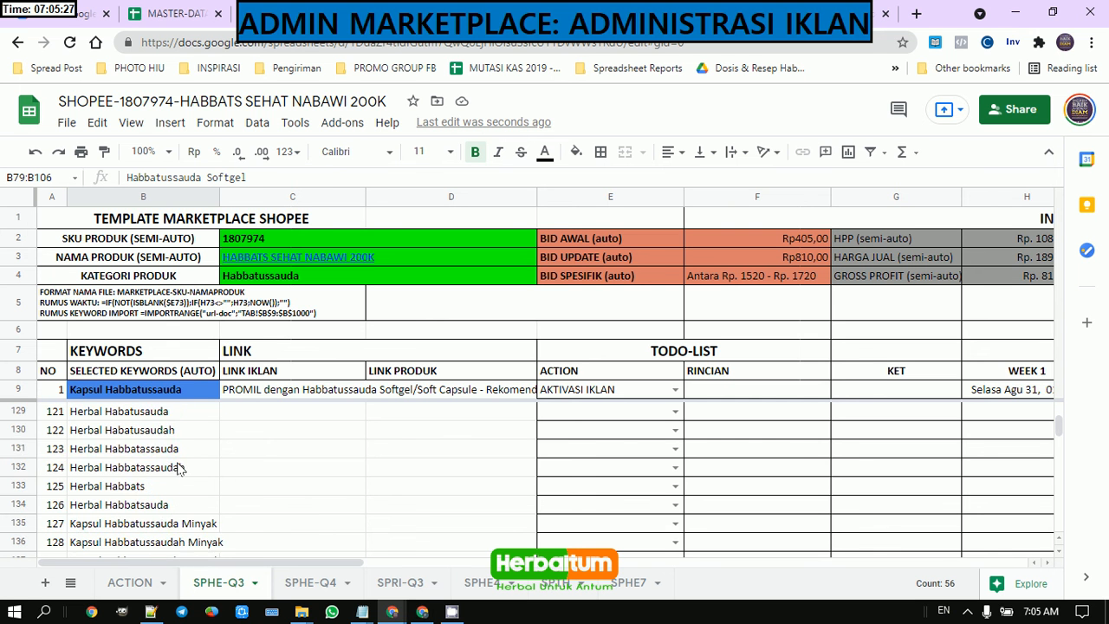
pyautogui.scroll(3, 190, 465)
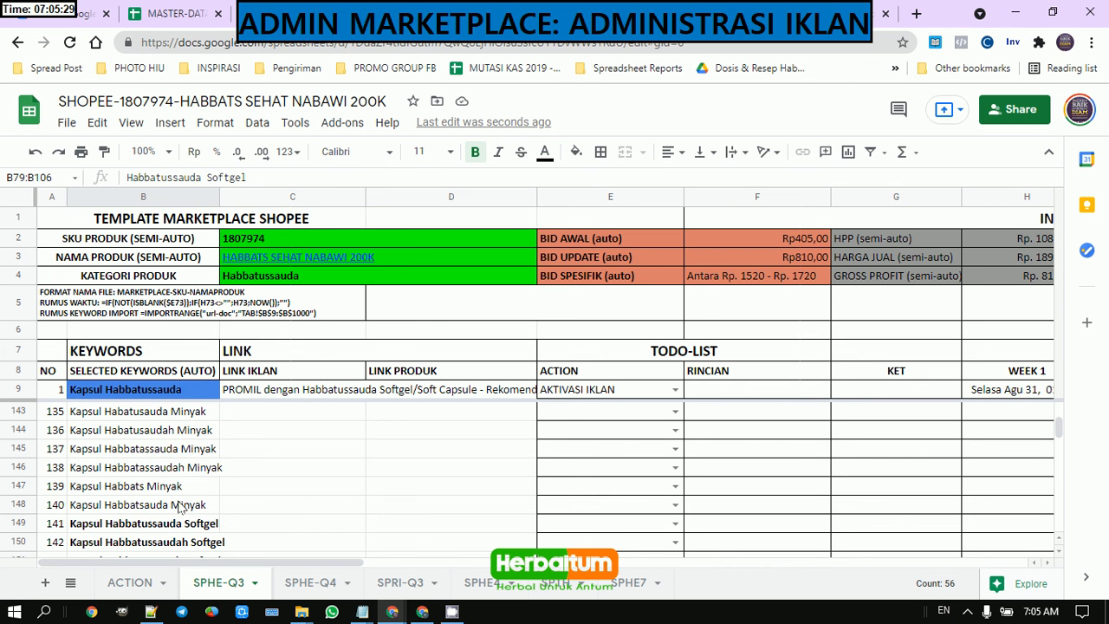
pyautogui.click(175, 524)
pyautogui.scroll(-5, 169, 494)
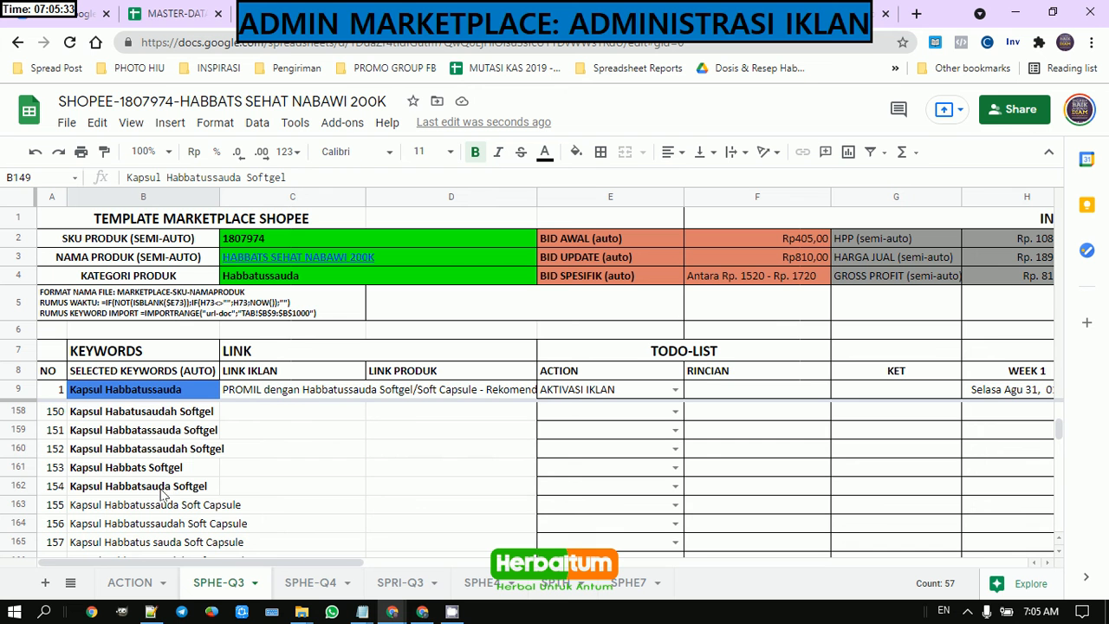
pyautogui.keyDown('shift'); pyautogui.click(161, 492); pyautogui.keyUp('shift')
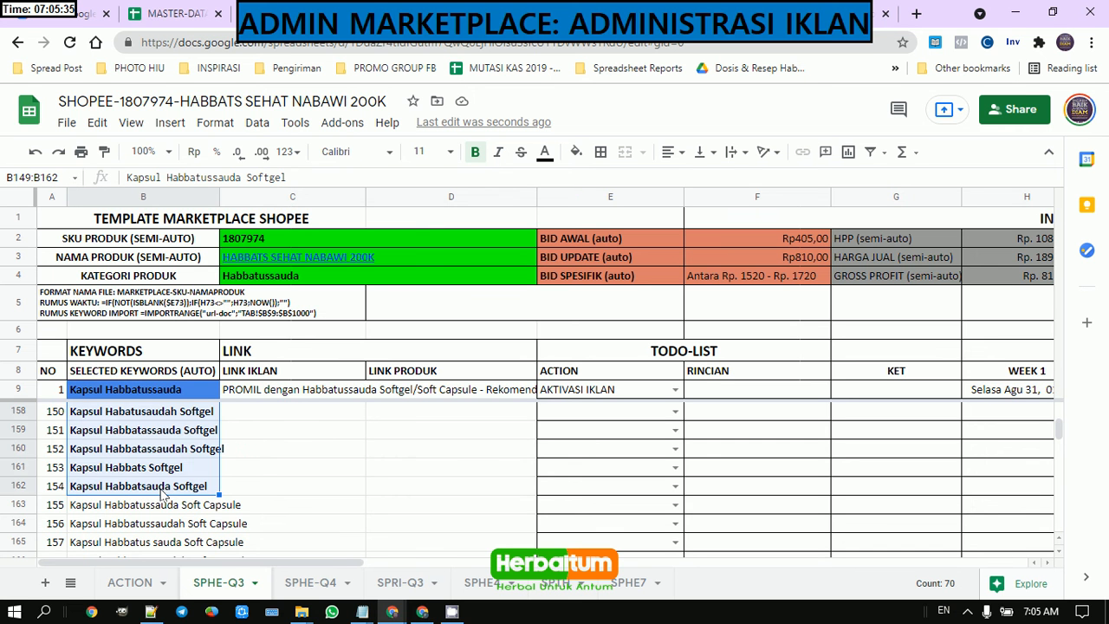
# Step: Include keywords 187 through 195, Minyak Habbatusauda Kapsul to Minyak Habbats Kapsul (B195:B203), in the selection
pyautogui.scroll(-12, 160, 492)
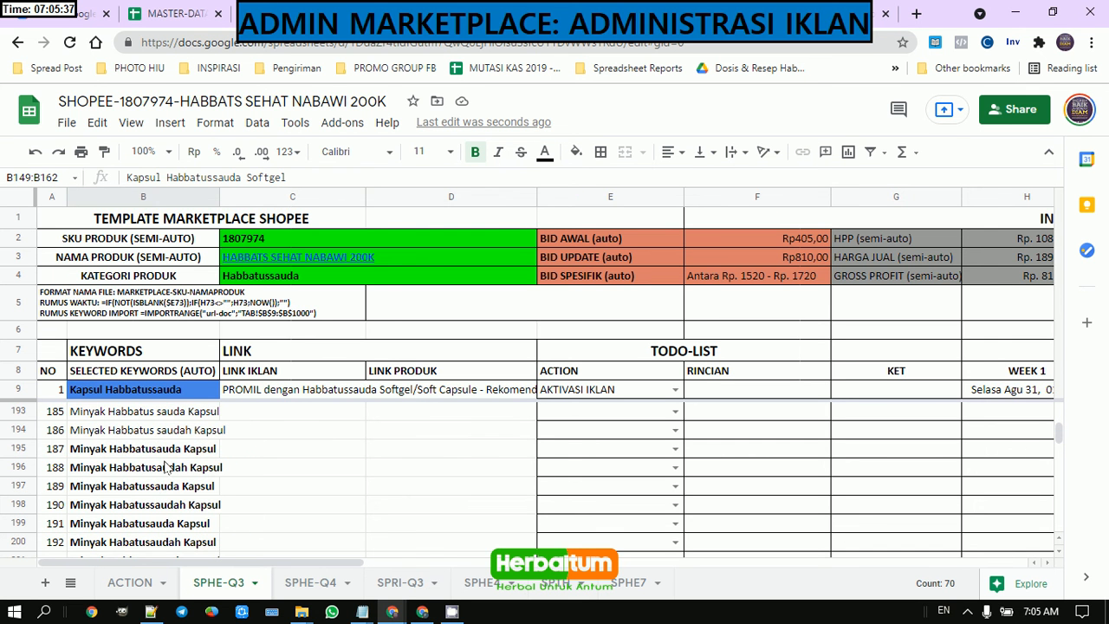
pyautogui.click(166, 450)
pyautogui.scroll(-2, 168, 457)
pyautogui.scroll(-2, 167, 456)
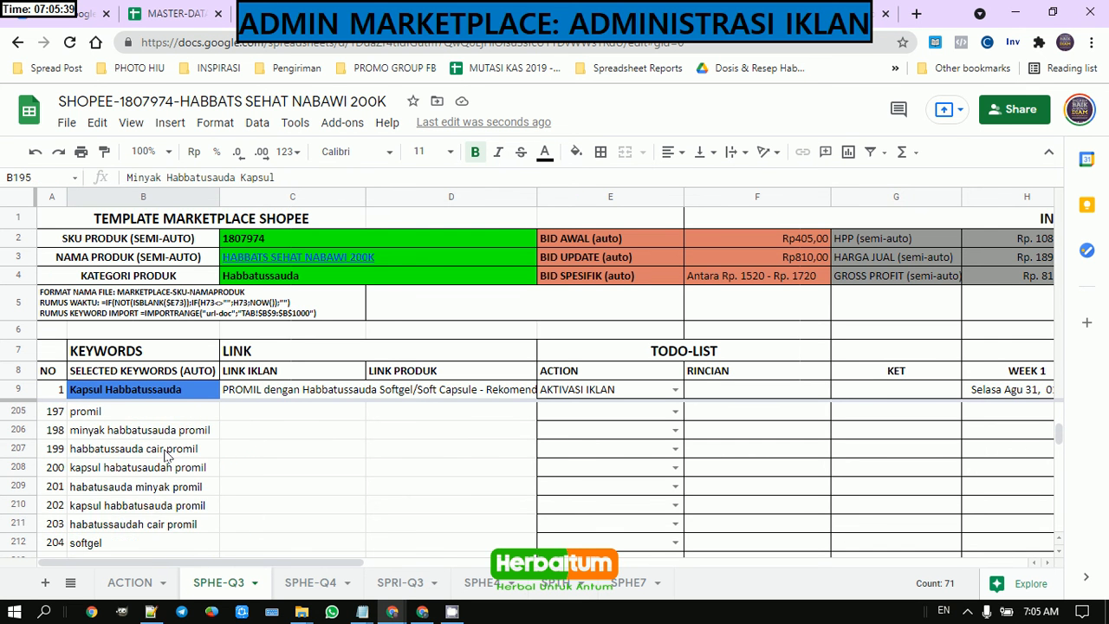
pyautogui.scroll(2, 165, 464)
pyautogui.keyDown('shift'); pyautogui.click(160, 469); pyautogui.keyUp('shift')
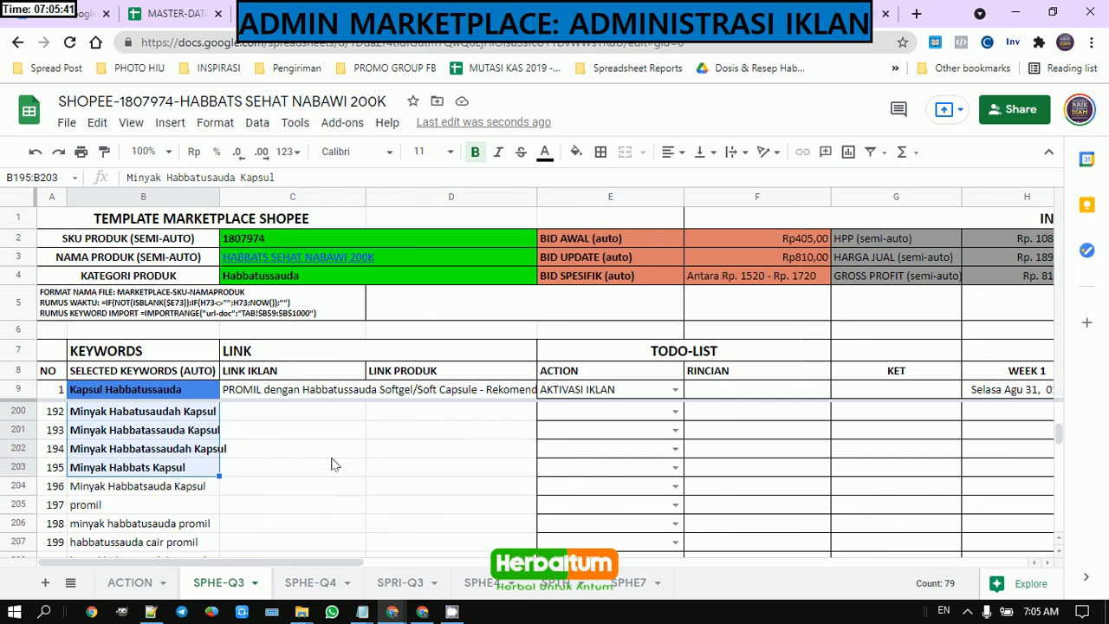
# Step: Copy the selected keywords and paste them into the RINCIAN column starting at F74, beside ADD KEYWORD
pyautogui.scroll(20, 734, 434)
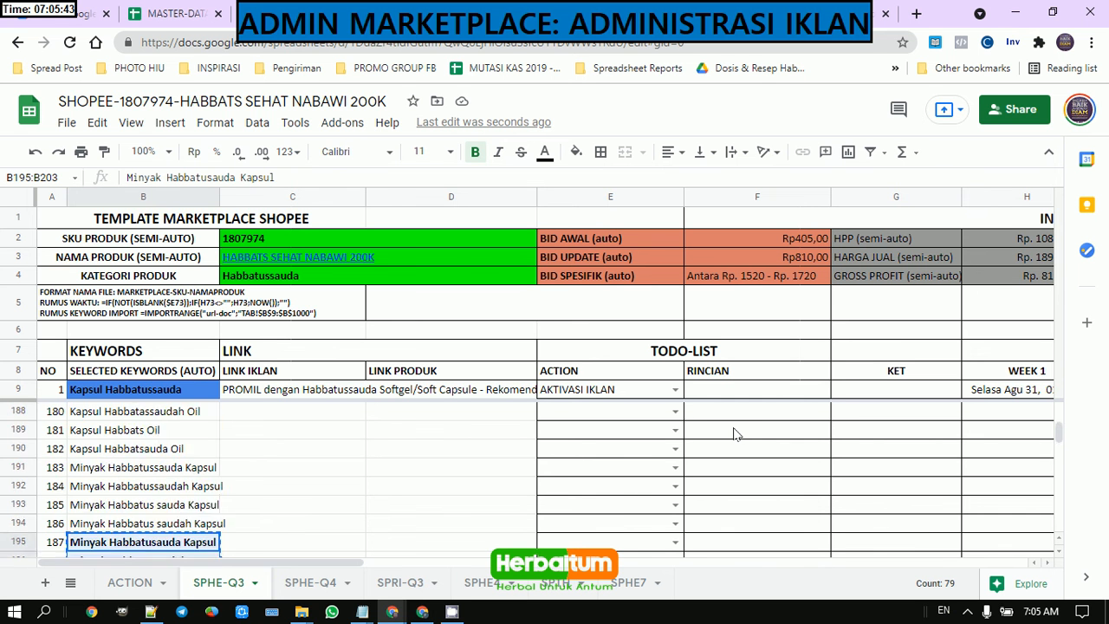
pyautogui.scroll(16, 734, 434)
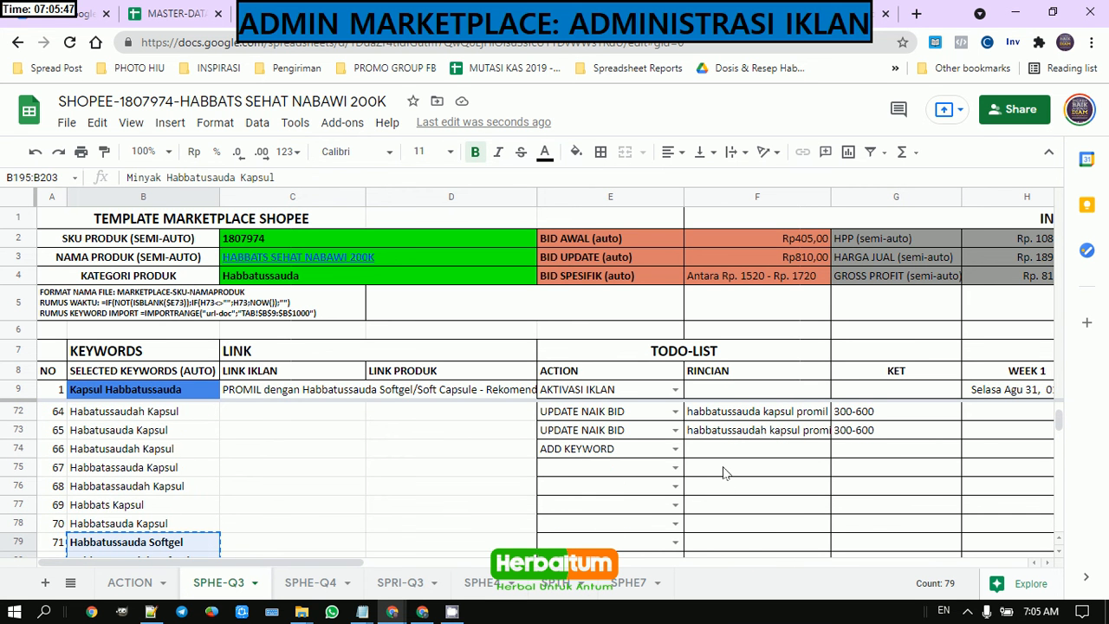
pyautogui.click(725, 451)
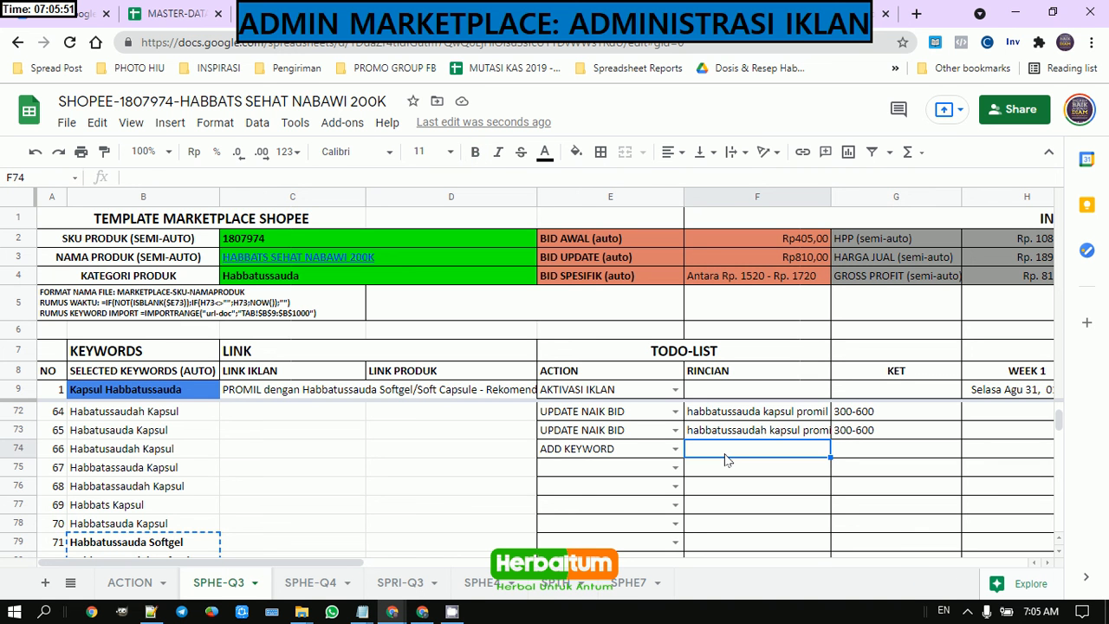
pyautogui.hotkey('ctrl', 'v')
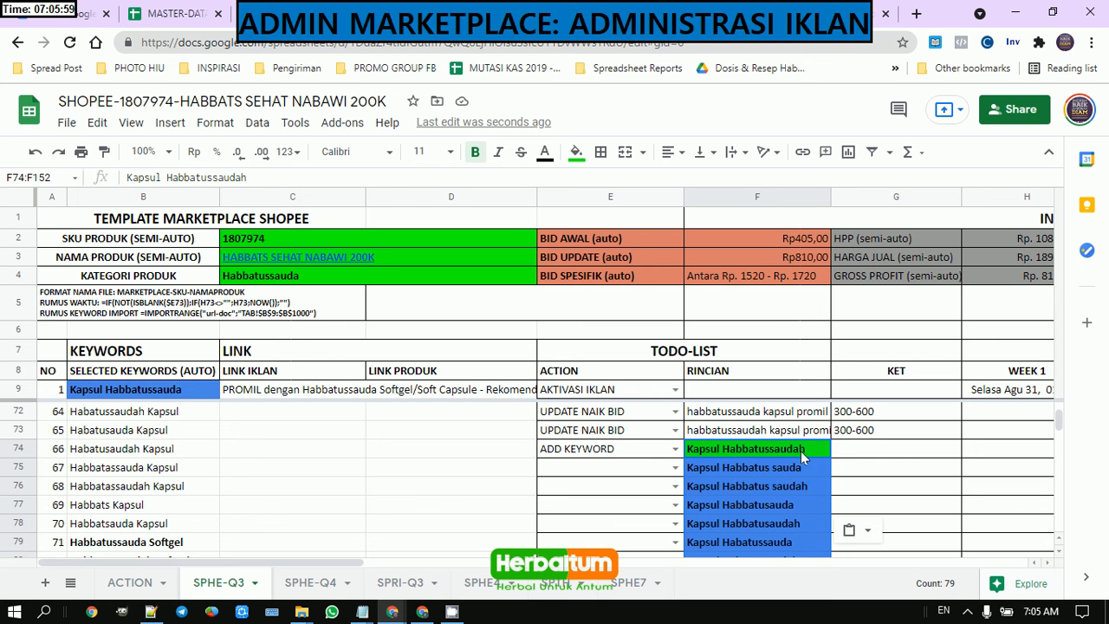
# Step: Enter 405 in KET cell G74 and copy it down through G152 beside the added keywords
pyautogui.click(849, 455)
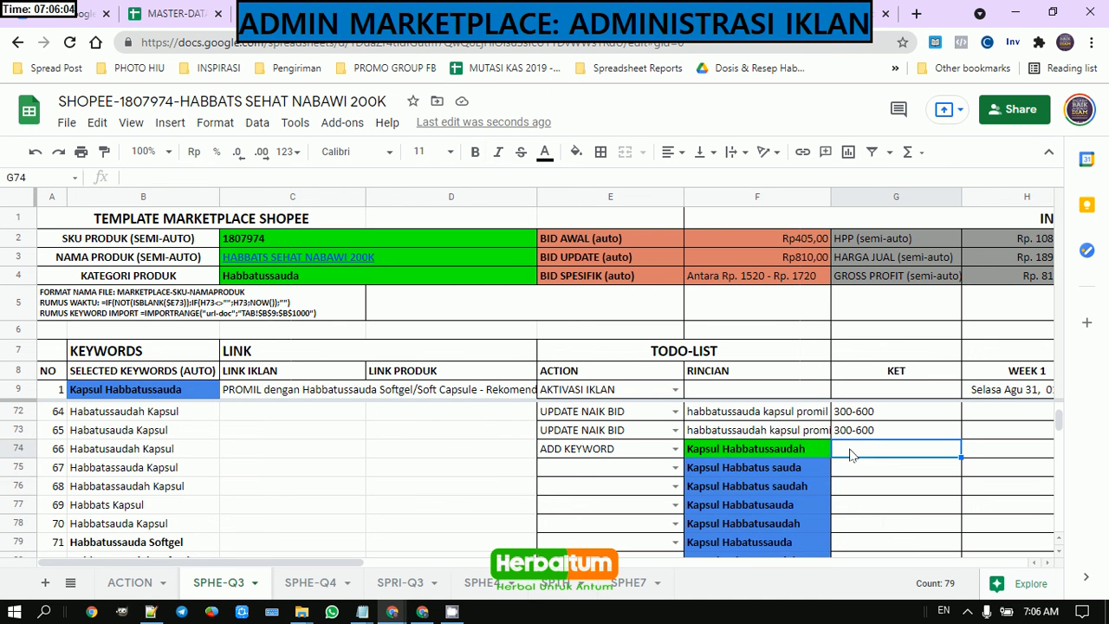
pyautogui.write('405')
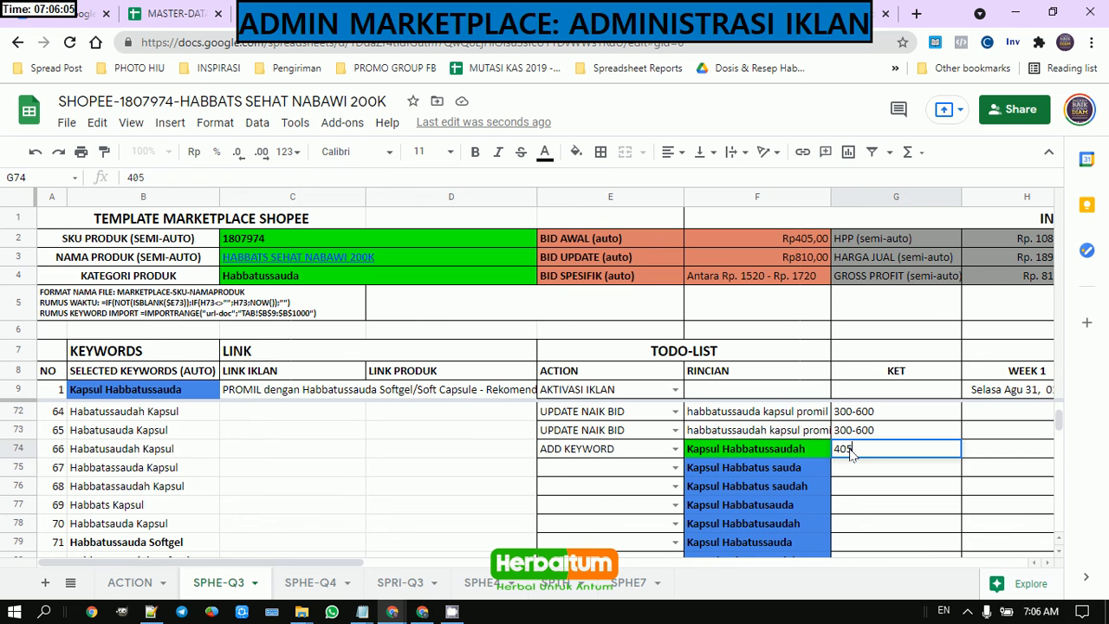
pyautogui.press('Return')
pyautogui.press('Up')
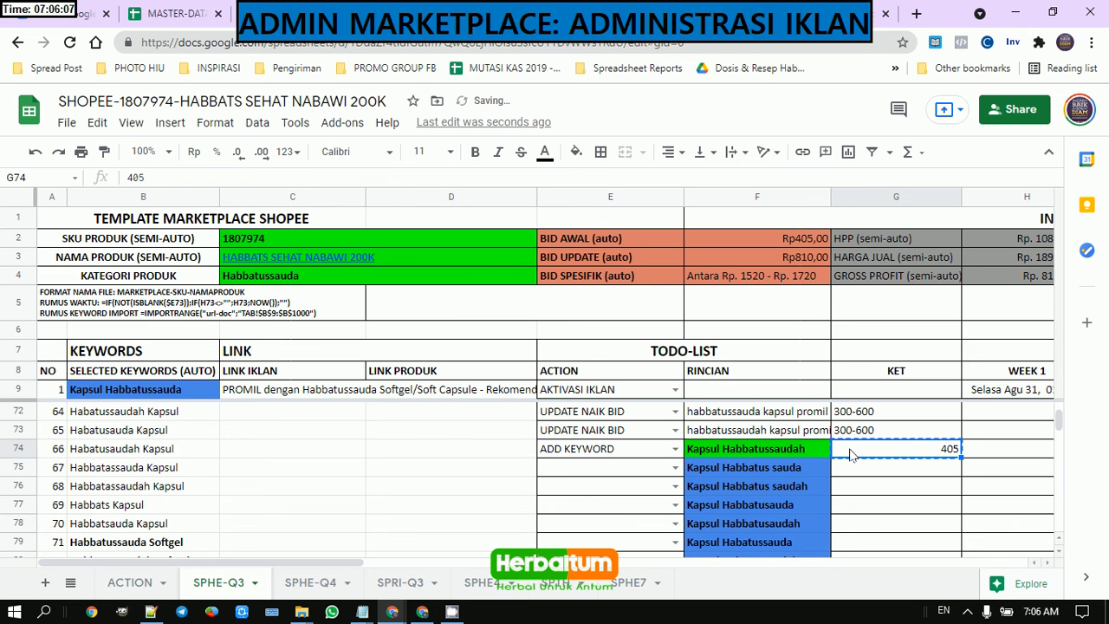
pyautogui.scroll(-20, 858, 454)
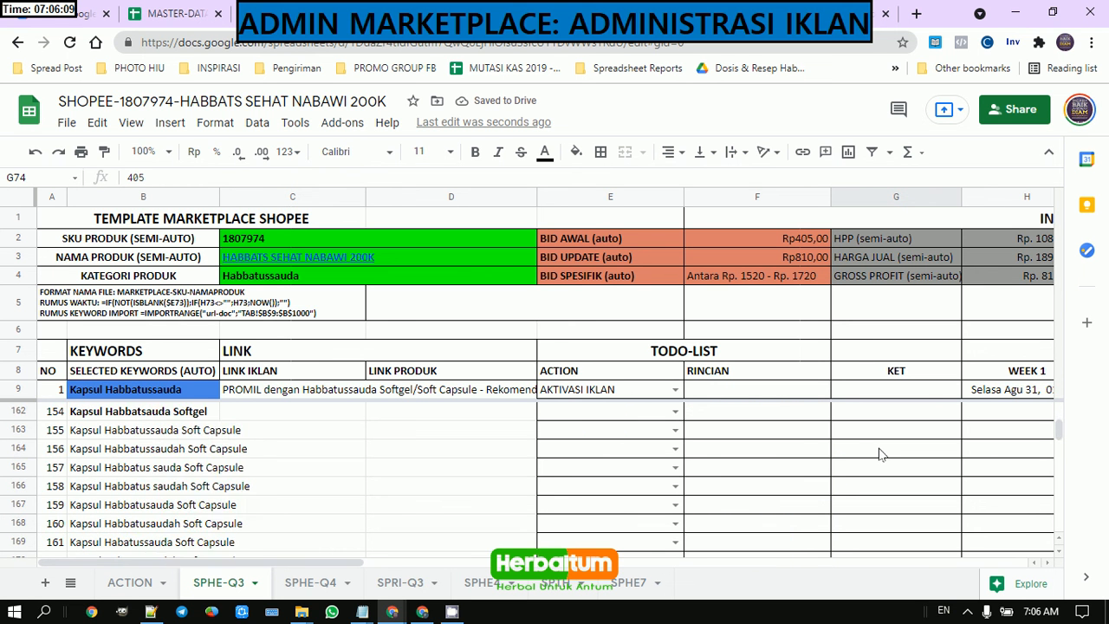
pyautogui.scroll(3, 879, 453)
pyautogui.scroll(2, 884, 455)
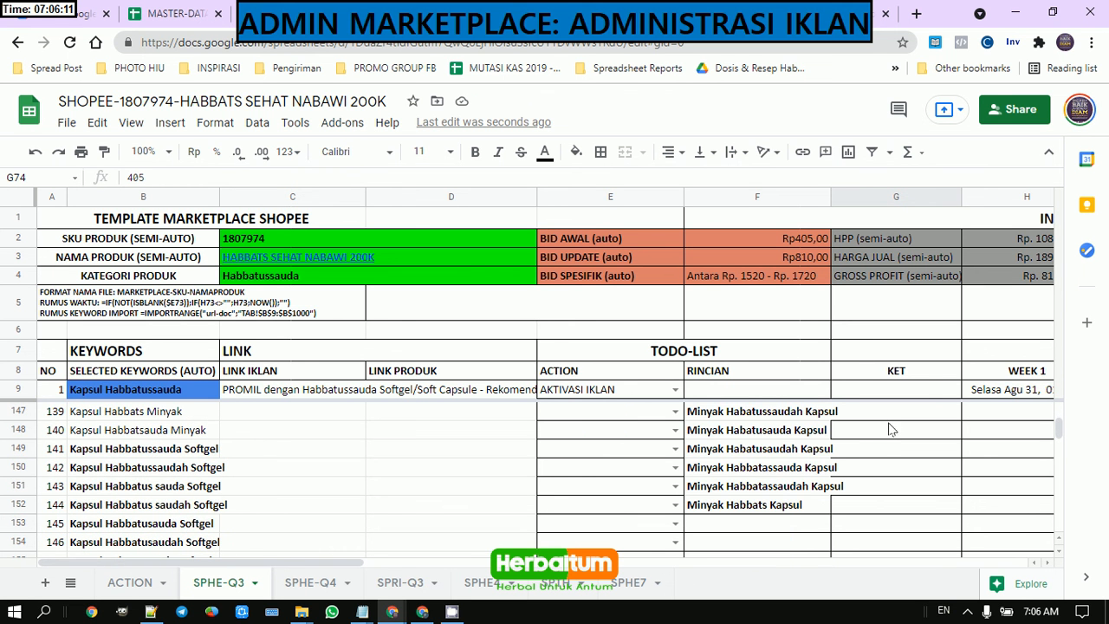
pyautogui.keyDown('shift'); pyautogui.click(857, 502); pyautogui.keyUp('shift')
pyautogui.hotkey('ctrl', 'v')
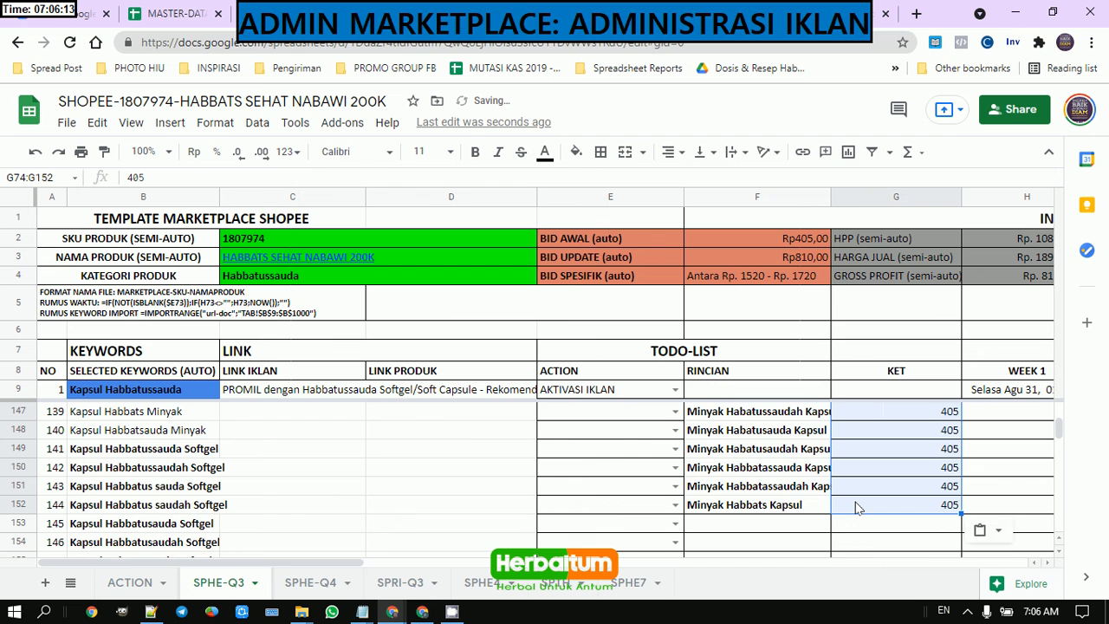
# Step: Copy the ADD KEYWORD action in E74 and set the sheet zoom to 50% to view the weekly plan columns
pyautogui.scroll(20, 855, 506)
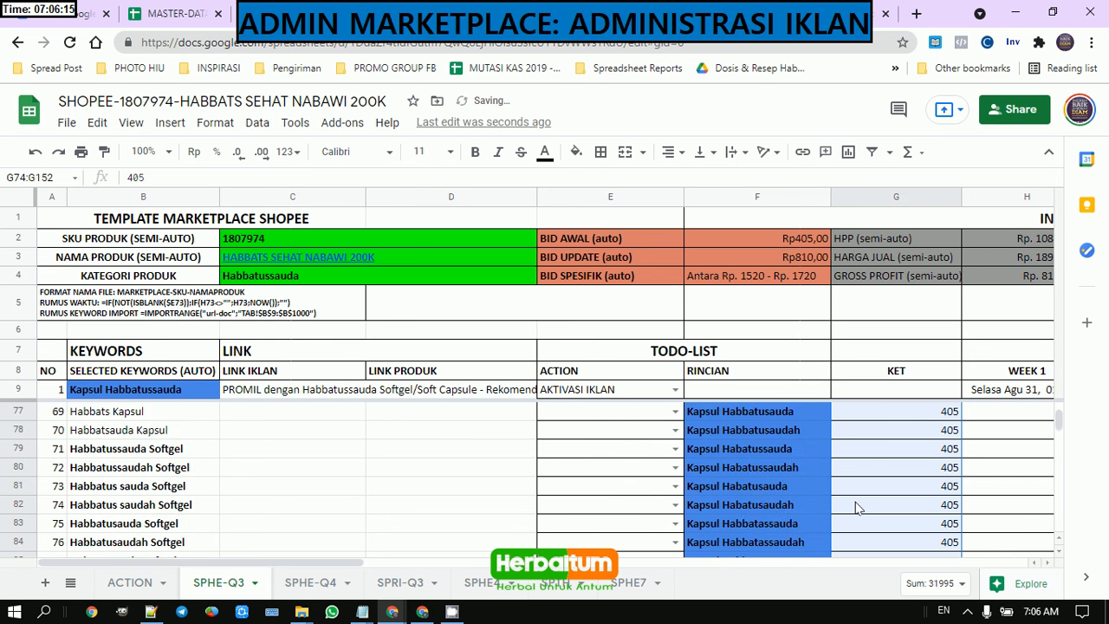
pyautogui.scroll(5, 856, 507)
pyautogui.scroll(-4, 812, 492)
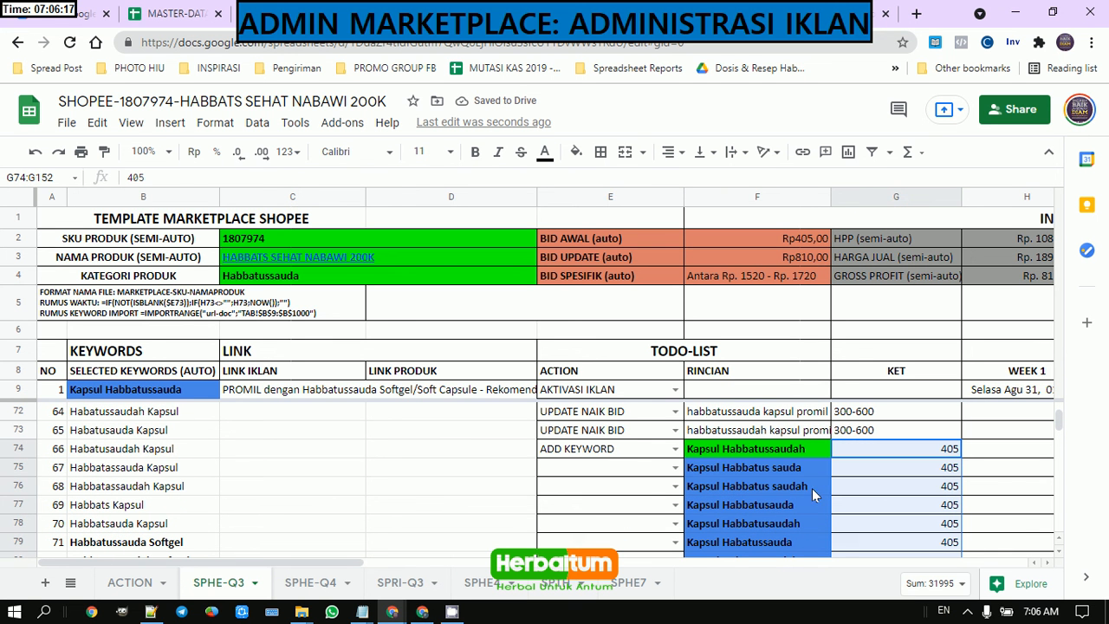
pyautogui.click(638, 451)
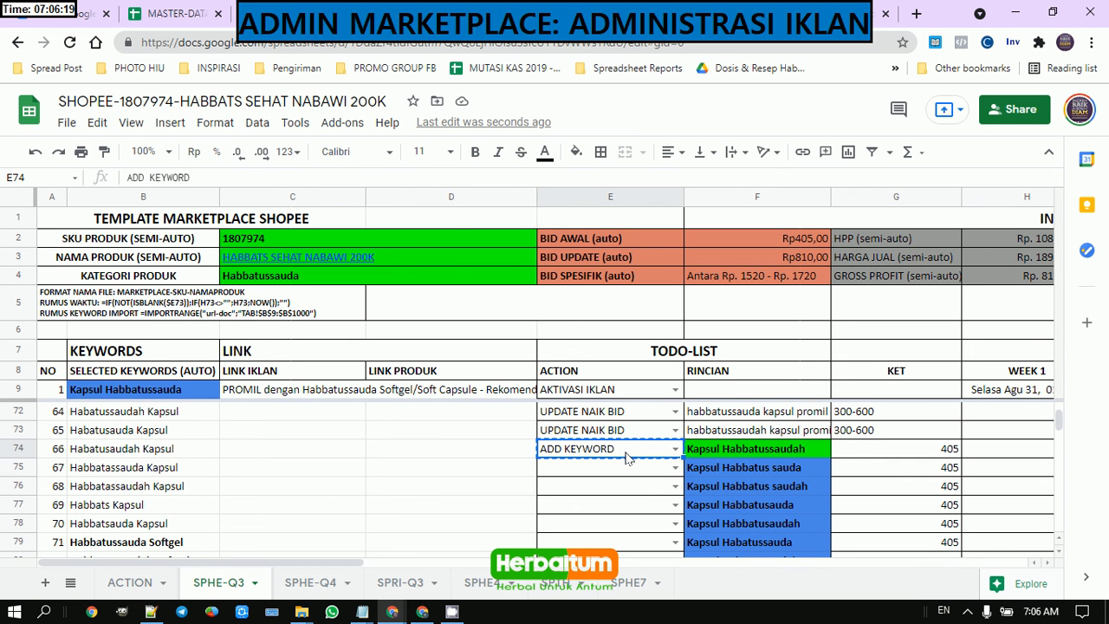
pyautogui.click(540, 371)
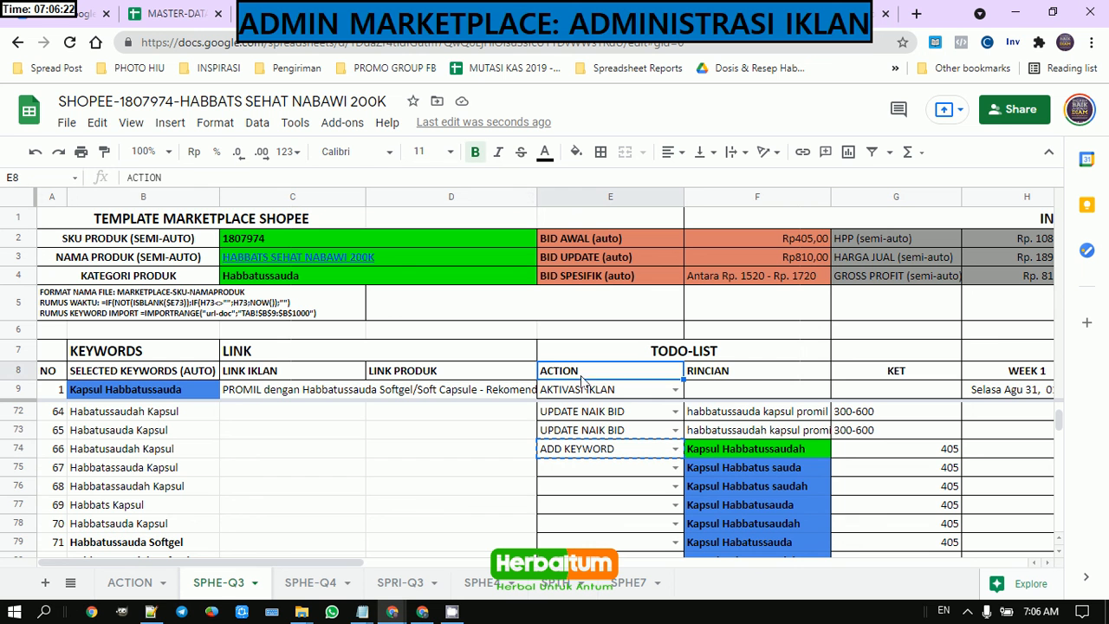
pyautogui.click(571, 451)
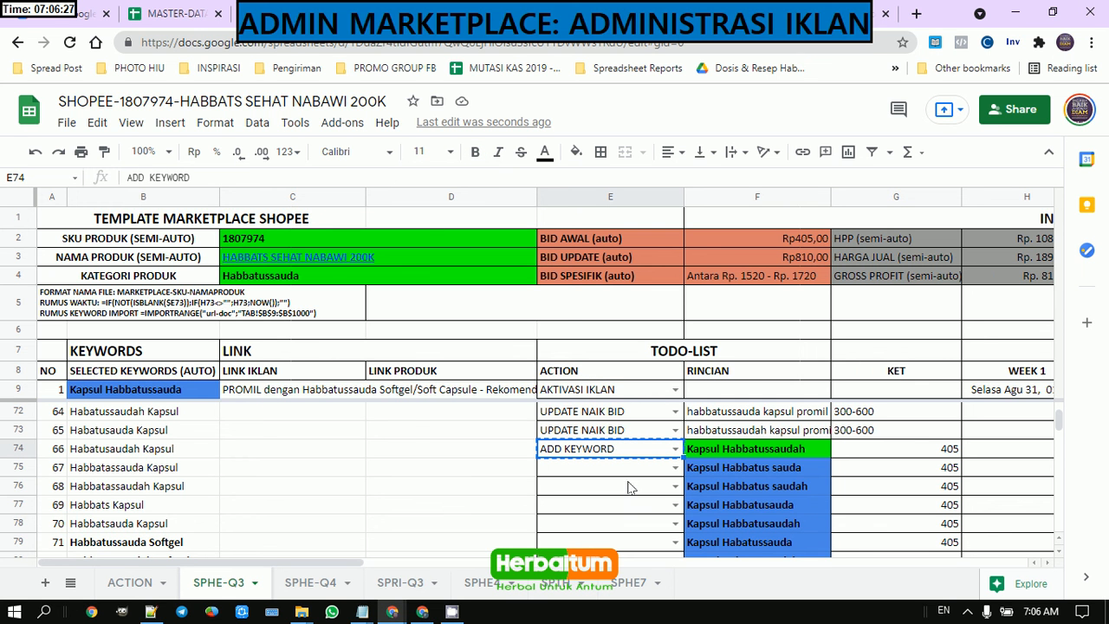
pyautogui.click(154, 150)
pyautogui.write('50')
pyautogui.press('Return')
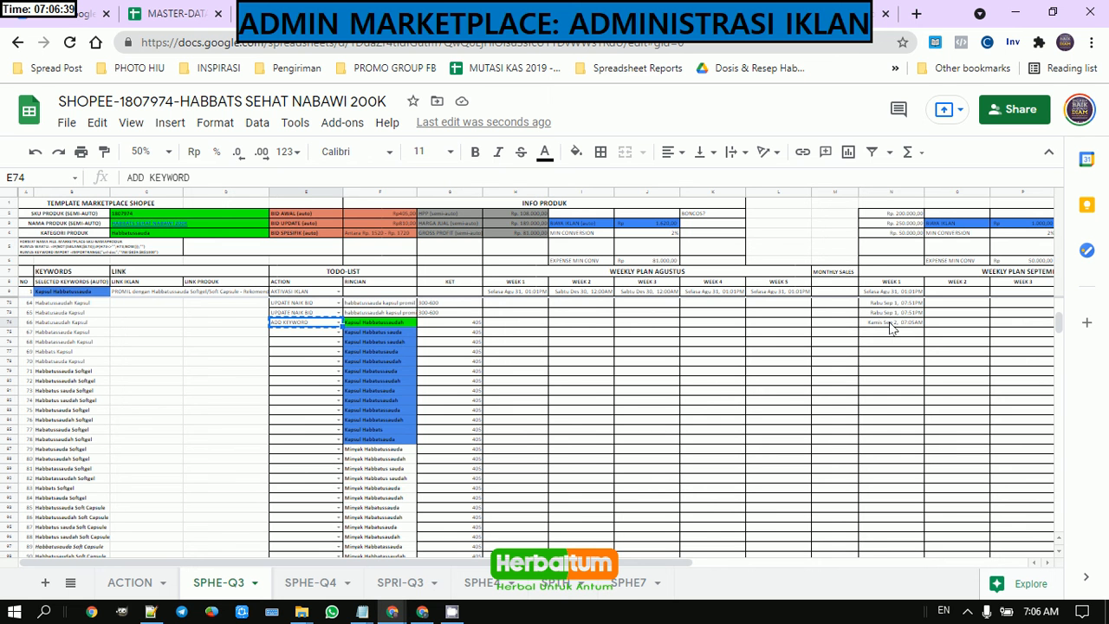
# Step: Set the action in E75 to ADD KEYWORD and examine the timestamp formula in N75
pyautogui.click(337, 334)
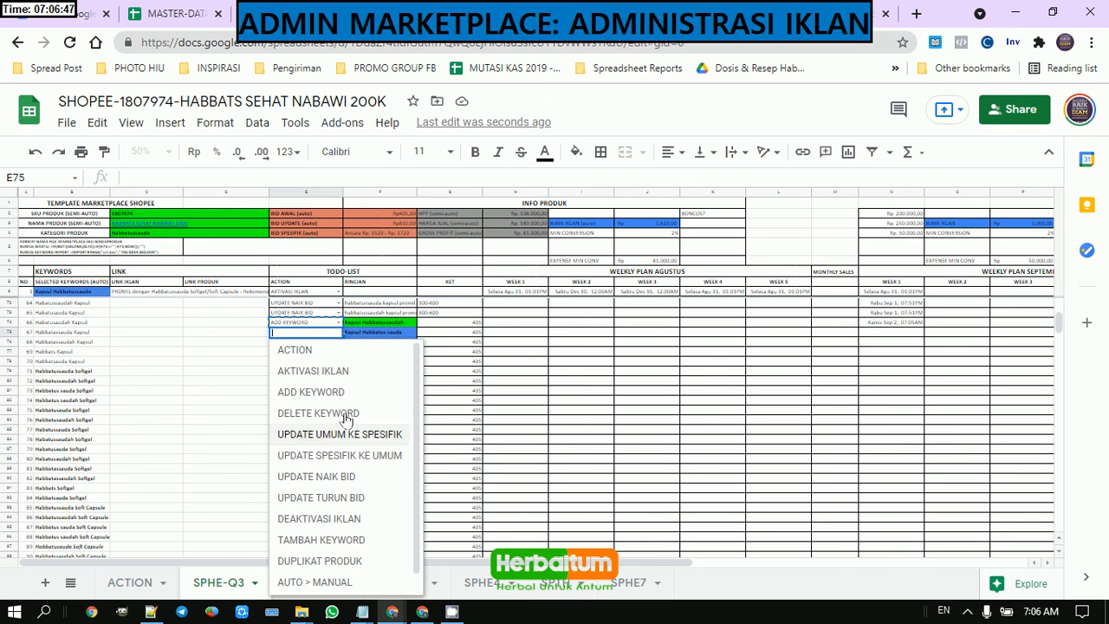
pyautogui.click(310, 392)
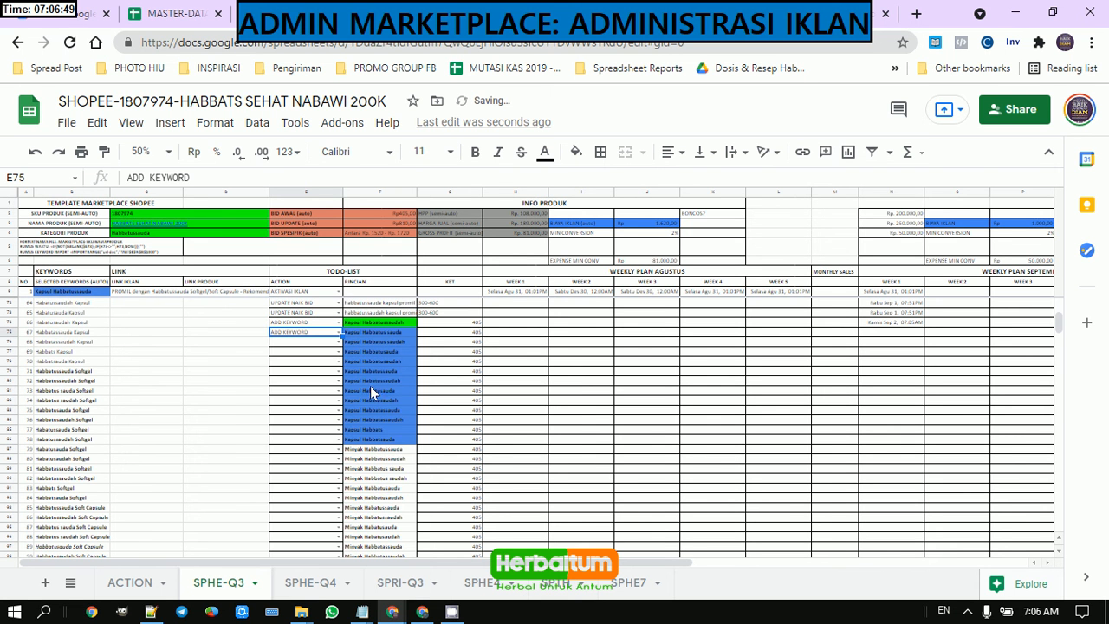
pyautogui.click(888, 334)
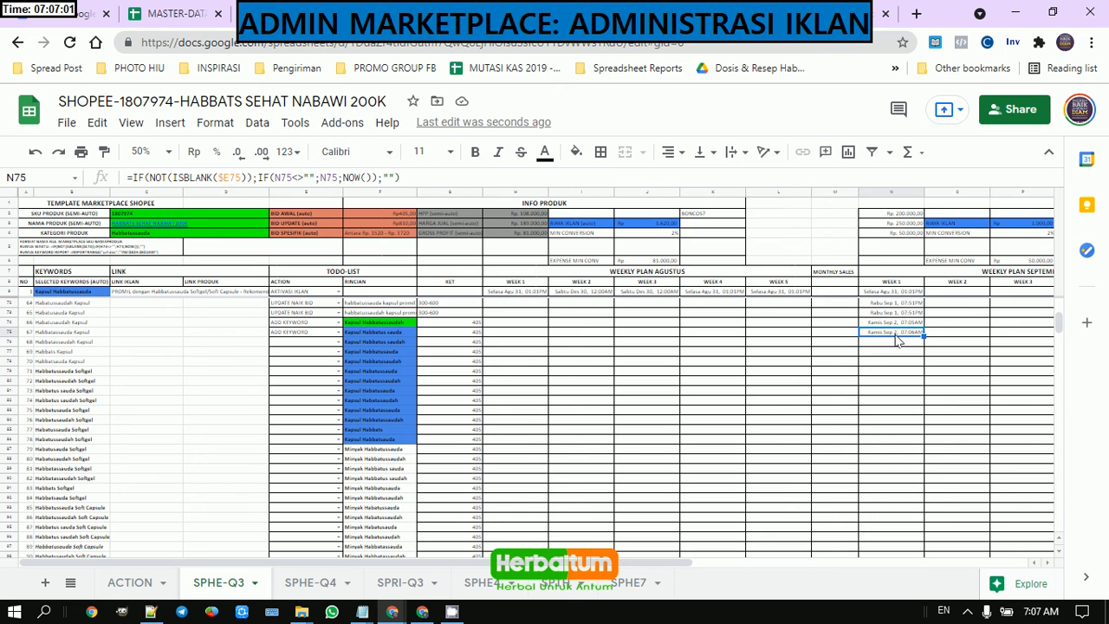
pyautogui.tripleClick(559, 177)
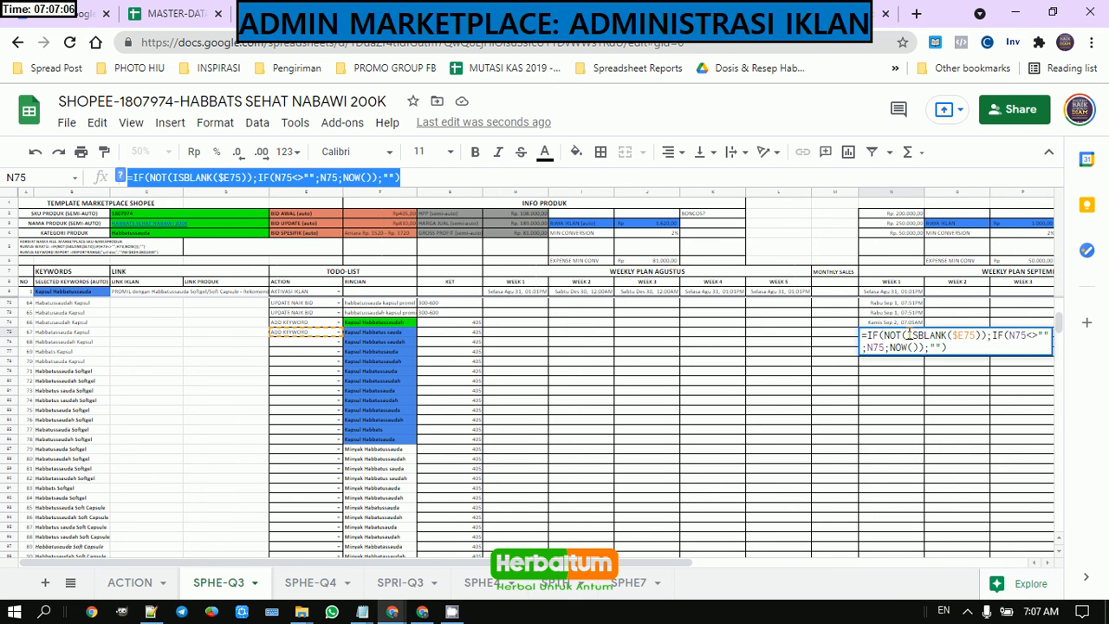
pyautogui.press('Escape')
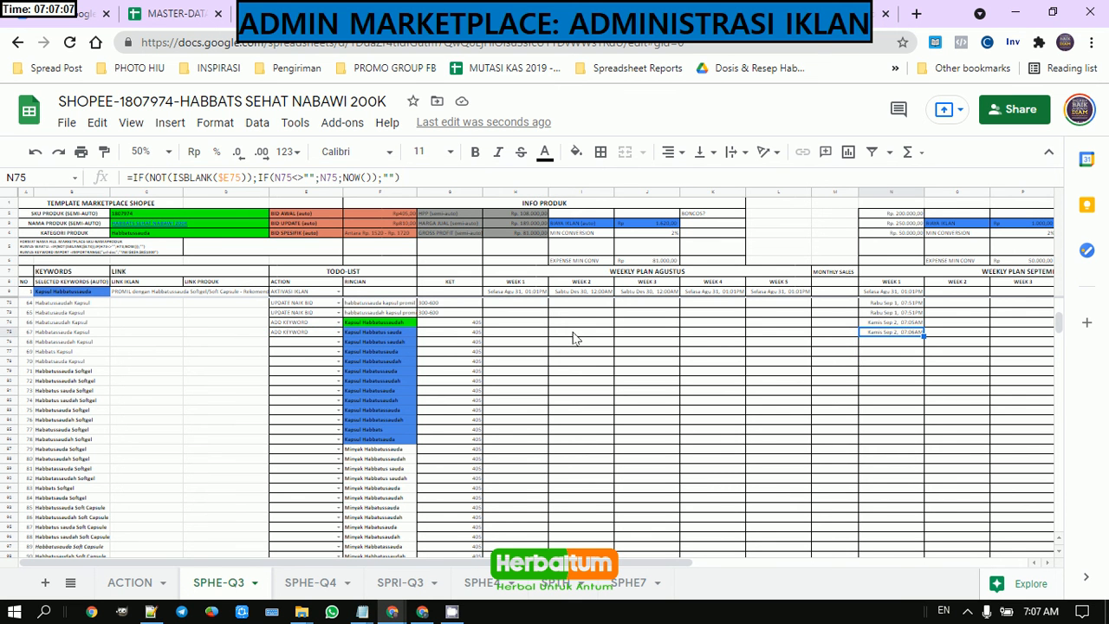
# Step: Copy ADD KEYWORD from E75 down the ACTION column through E152
pyautogui.click(303, 332)
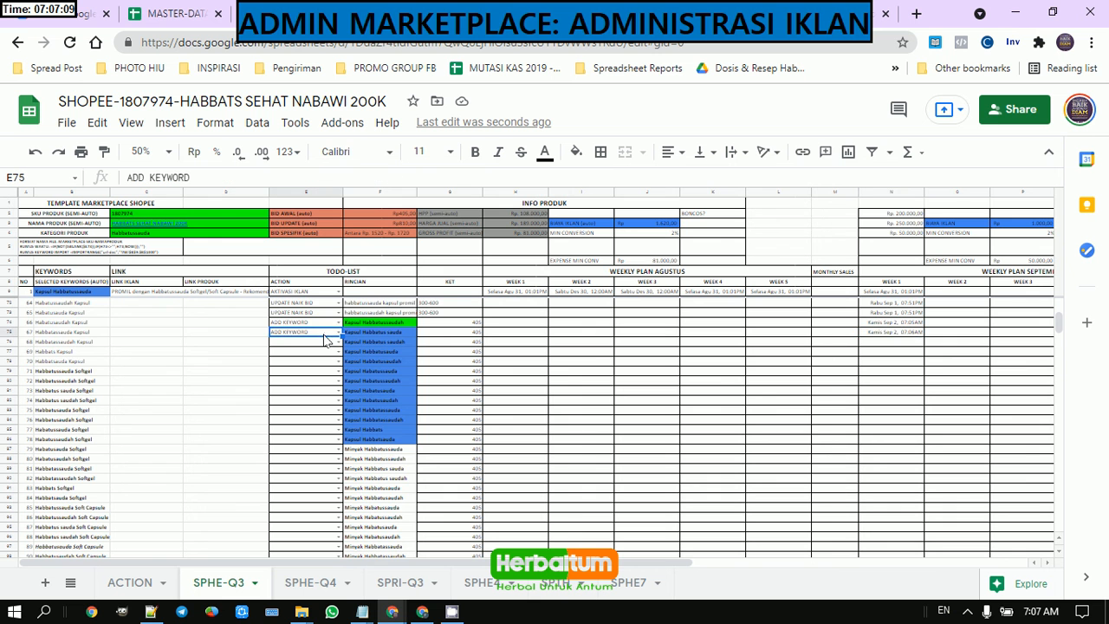
pyautogui.scroll(-10, 325, 338)
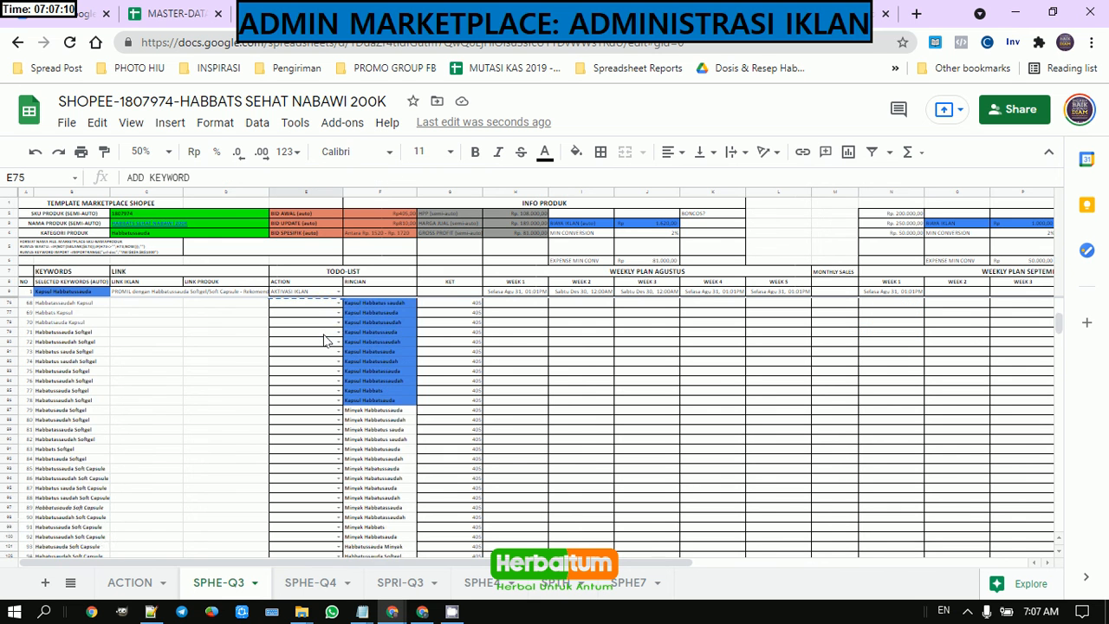
pyautogui.keyDown('shift'); pyautogui.click(320, 403); pyautogui.keyUp('shift')
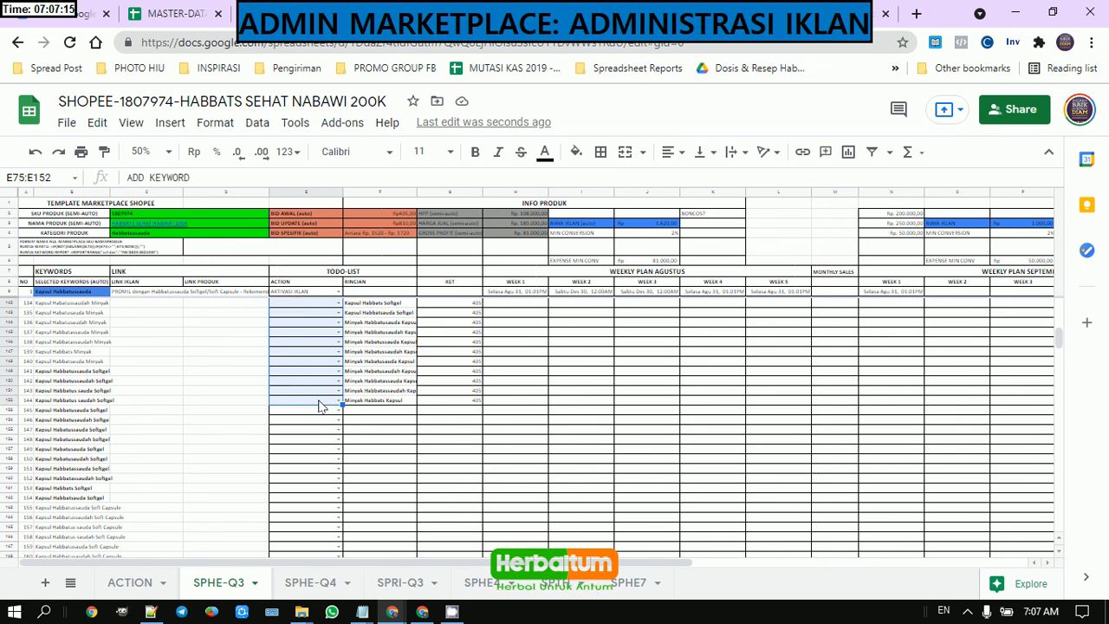
pyautogui.write('ADD KEYWORD')
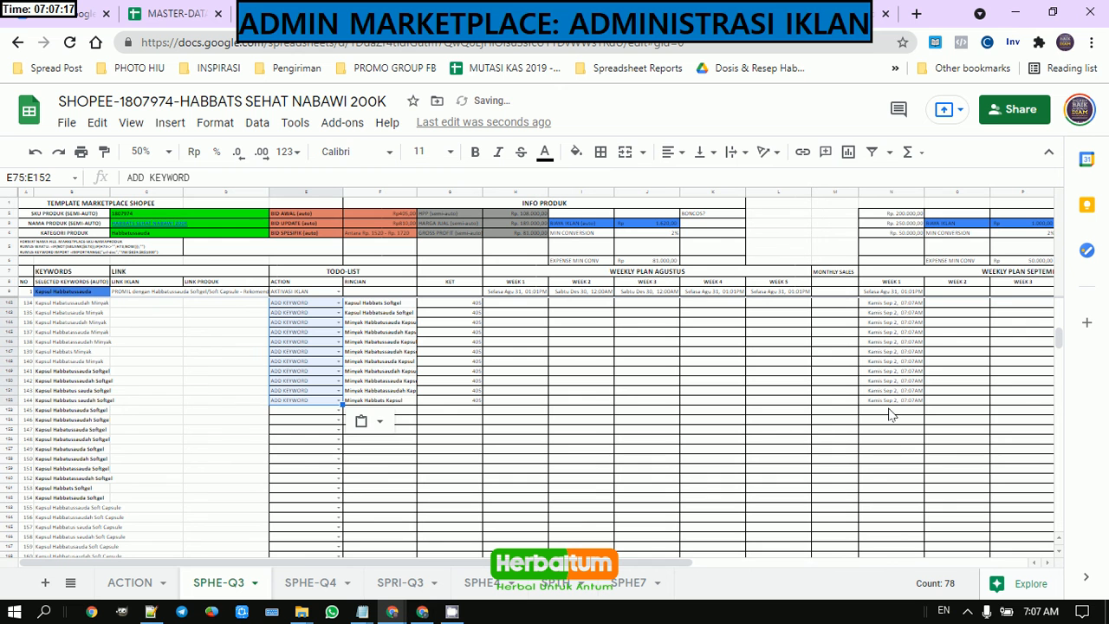
# Step: Review the WEEK 1 timestamps under WEEKLY PLAN SEPTEMBER for the added keyword rows
pyautogui.scroll(8, 890, 414)
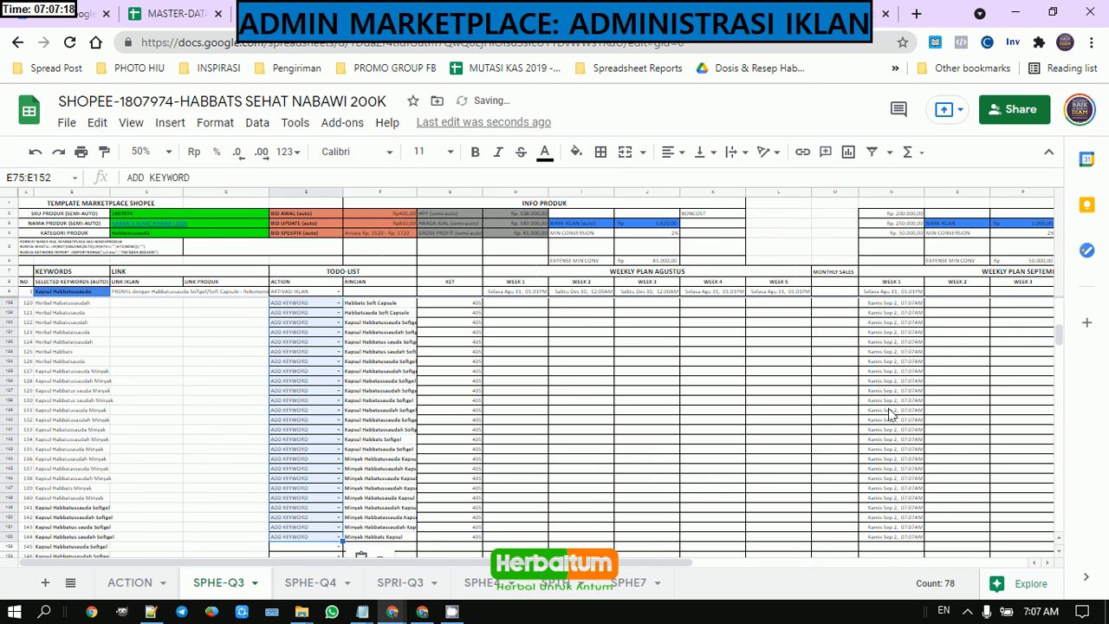
pyautogui.click(525, 322)
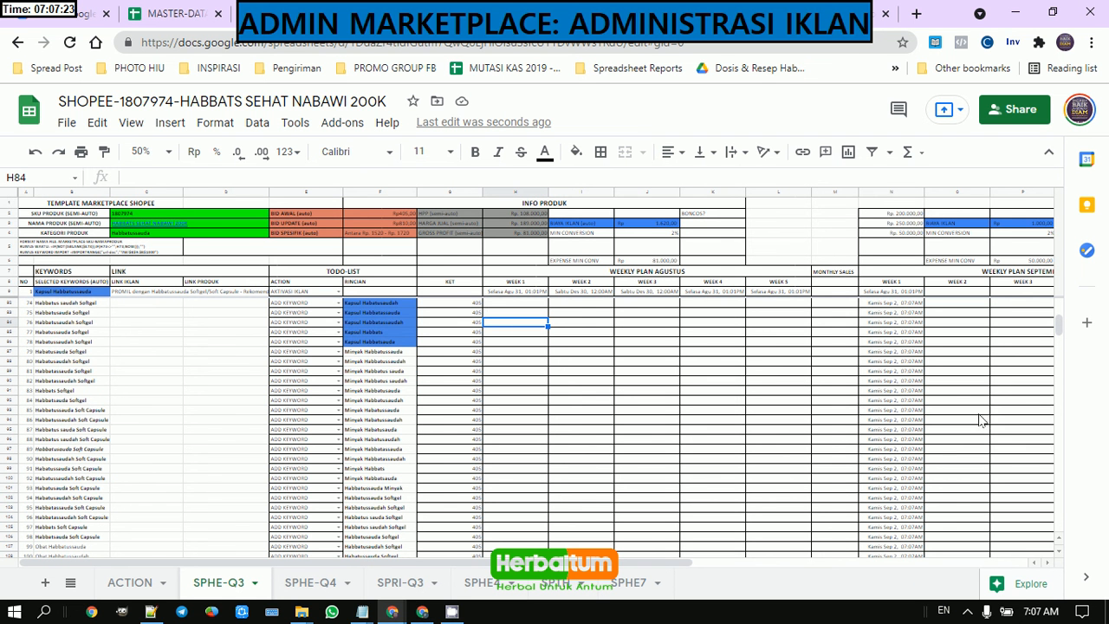
pyautogui.moveTo(604, 565); pyautogui.dragTo(777, 565)
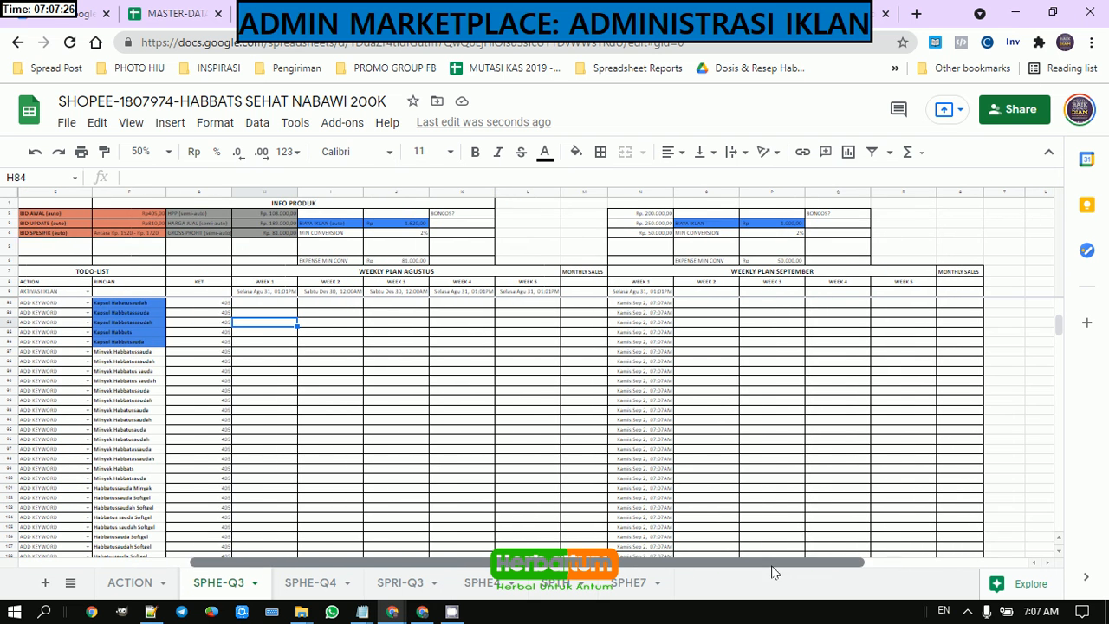
pyautogui.click(683, 292)
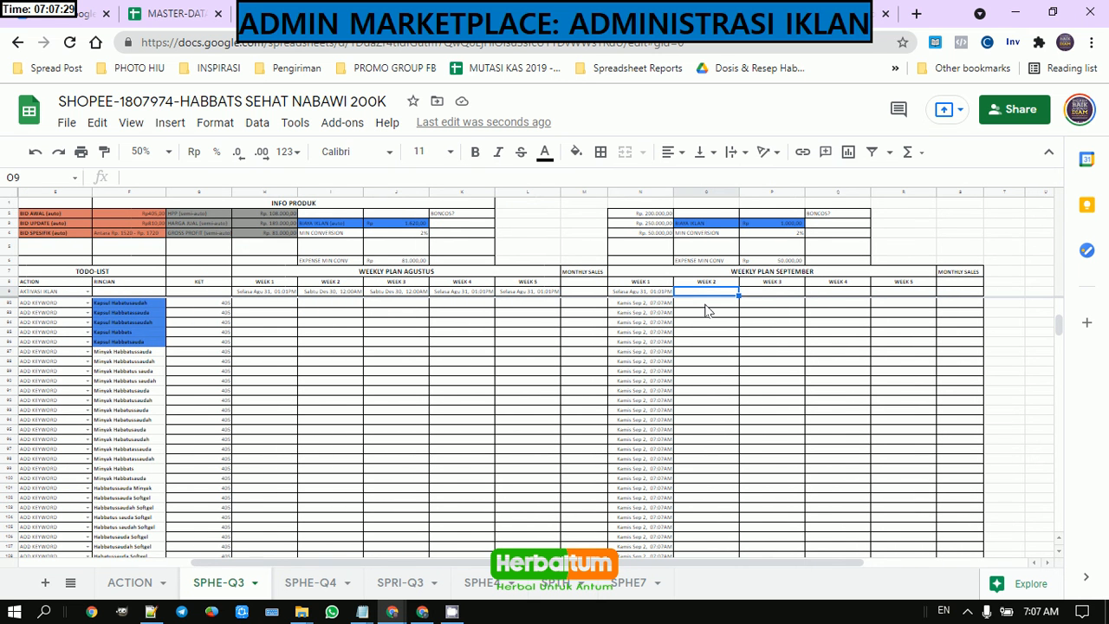
pyautogui.scroll(-5, 814, 404)
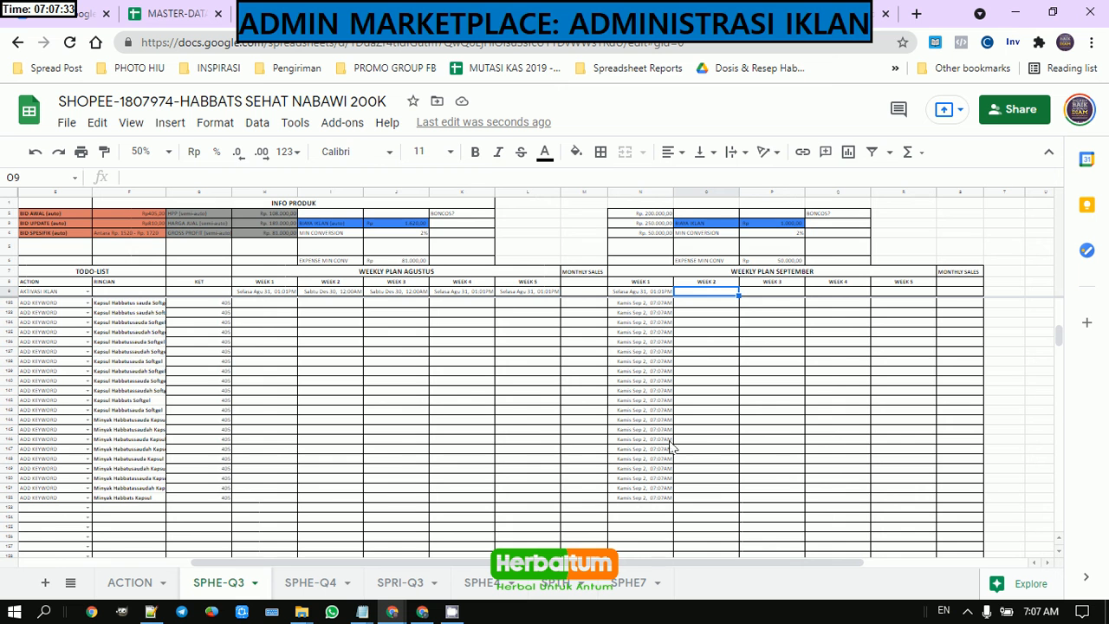
pyautogui.scroll(10, 700, 338)
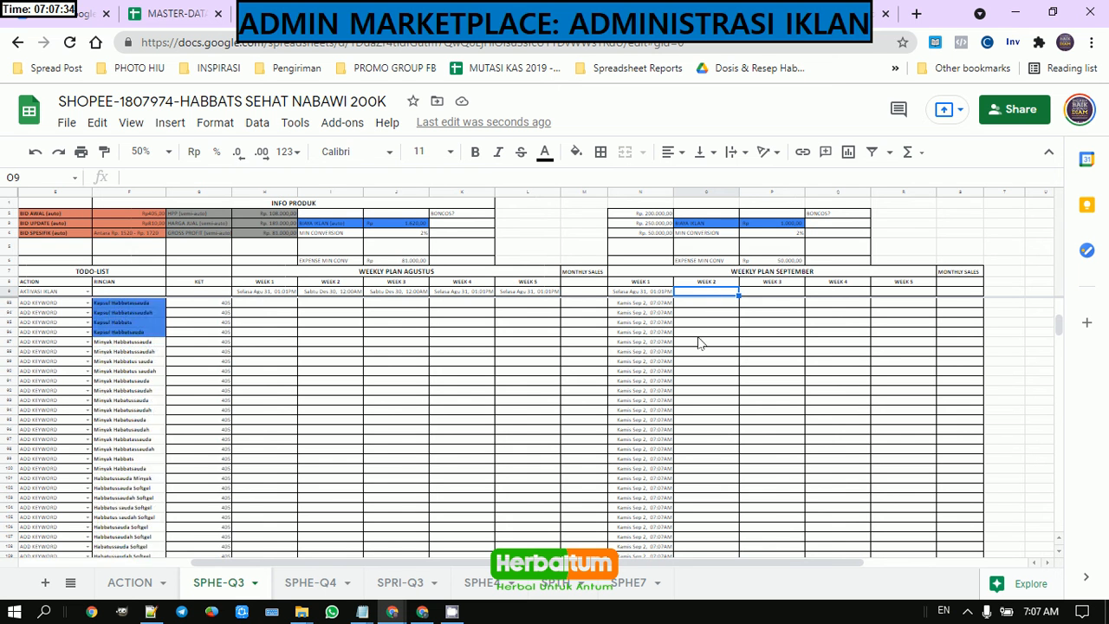
# Step: Try the September WEEK 1 timestamp formula from N9 in WEEK 2 cell O9, and clear O9 again
pyautogui.scroll(3, 695, 298)
pyautogui.click(664, 293)
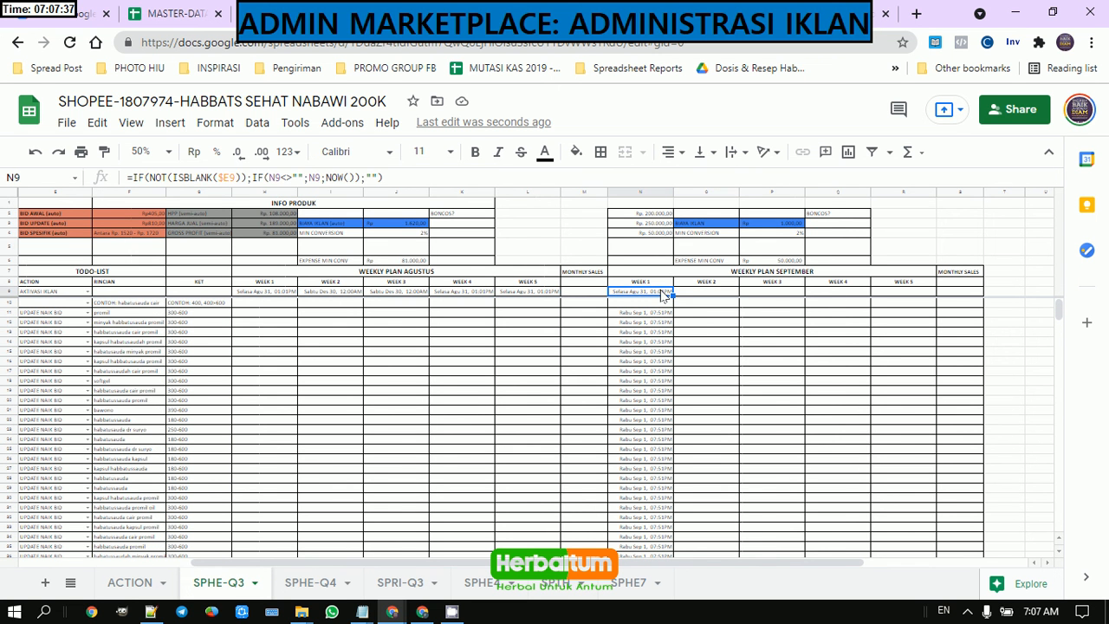
pyautogui.hotkey('ctrl', 'c')
pyautogui.click(690, 299)
pyautogui.hotkey('ctrl', 'v')
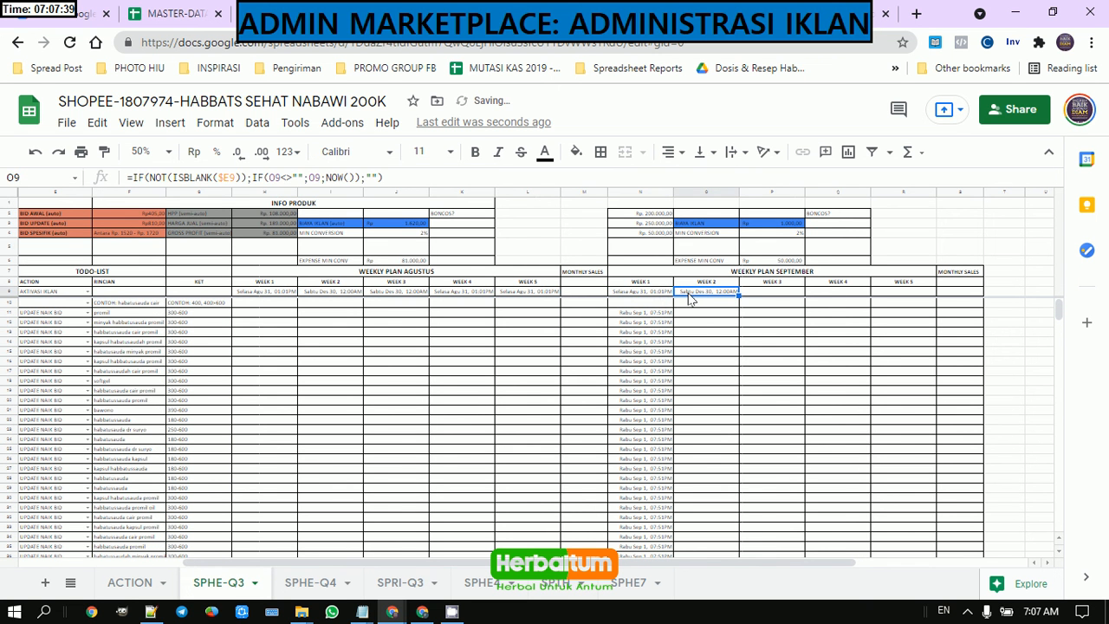
pyautogui.click(706, 193)
pyautogui.click(687, 295)
pyautogui.press('Delete')
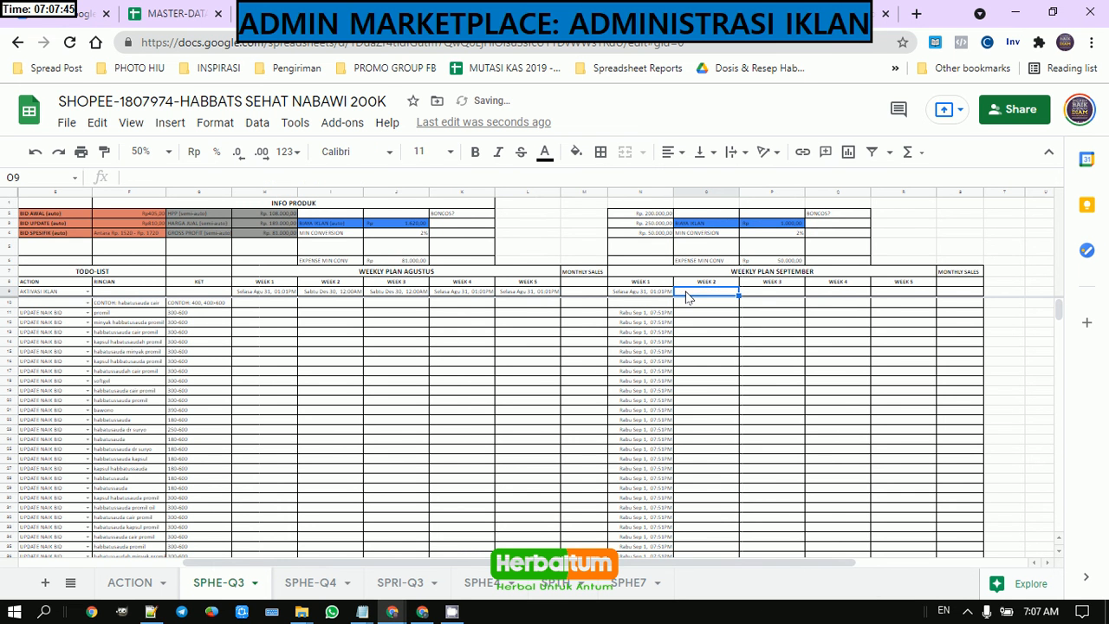
# Step: Set the sheet zoom back to 100% and review the logged ADD KEYWORD rows down to the end of the list
pyautogui.moveTo(455, 564); pyautogui.dragTo(291, 568)
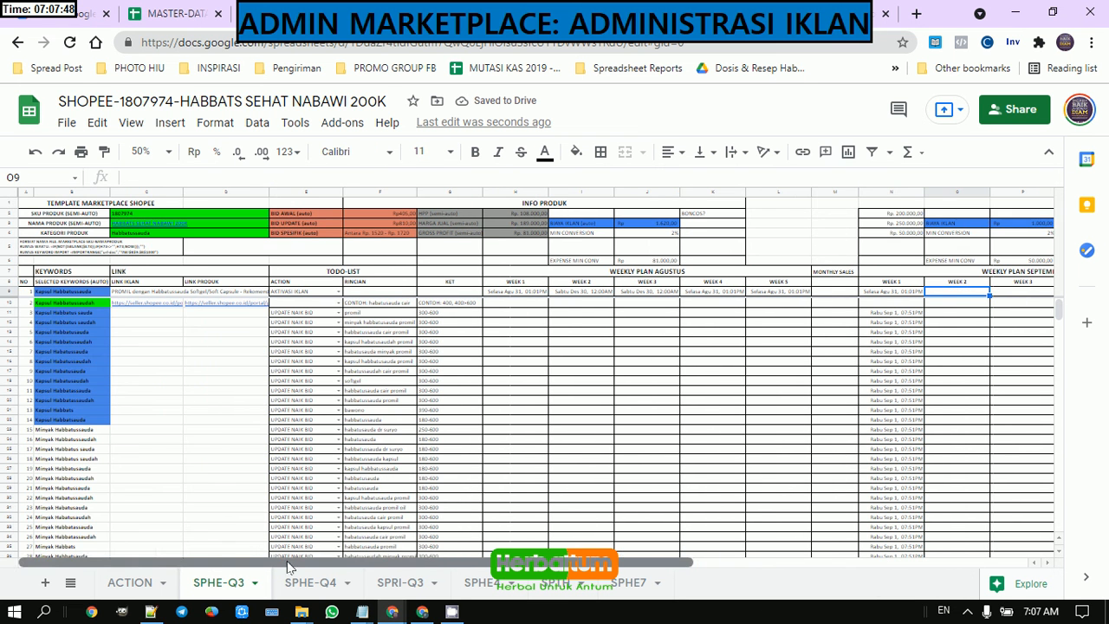
pyautogui.click(143, 151)
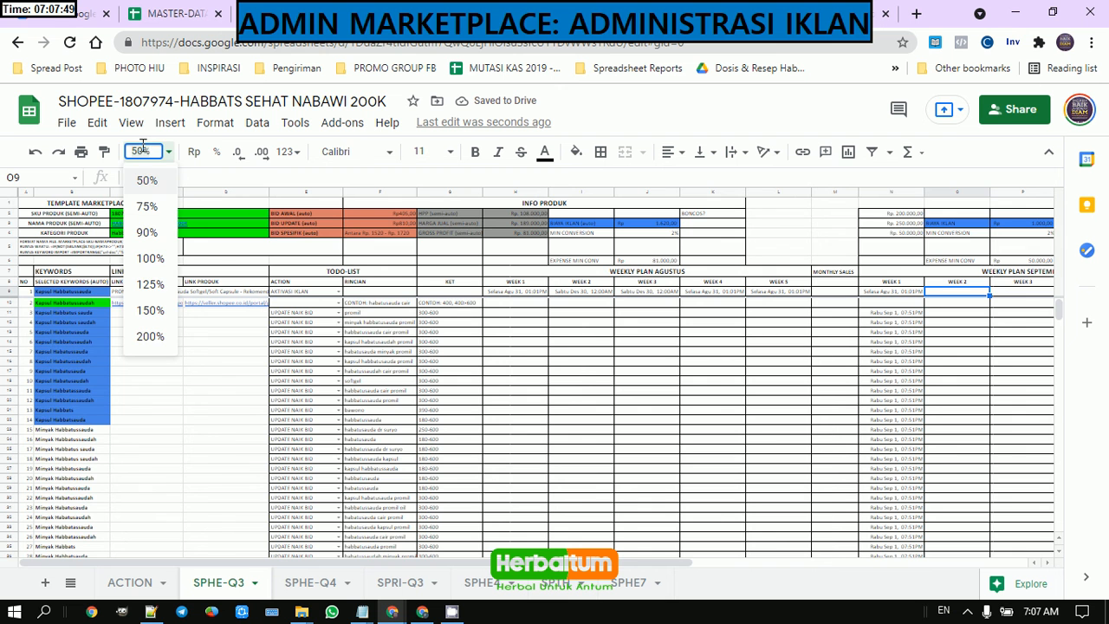
pyautogui.write('100')
pyautogui.press('Return')
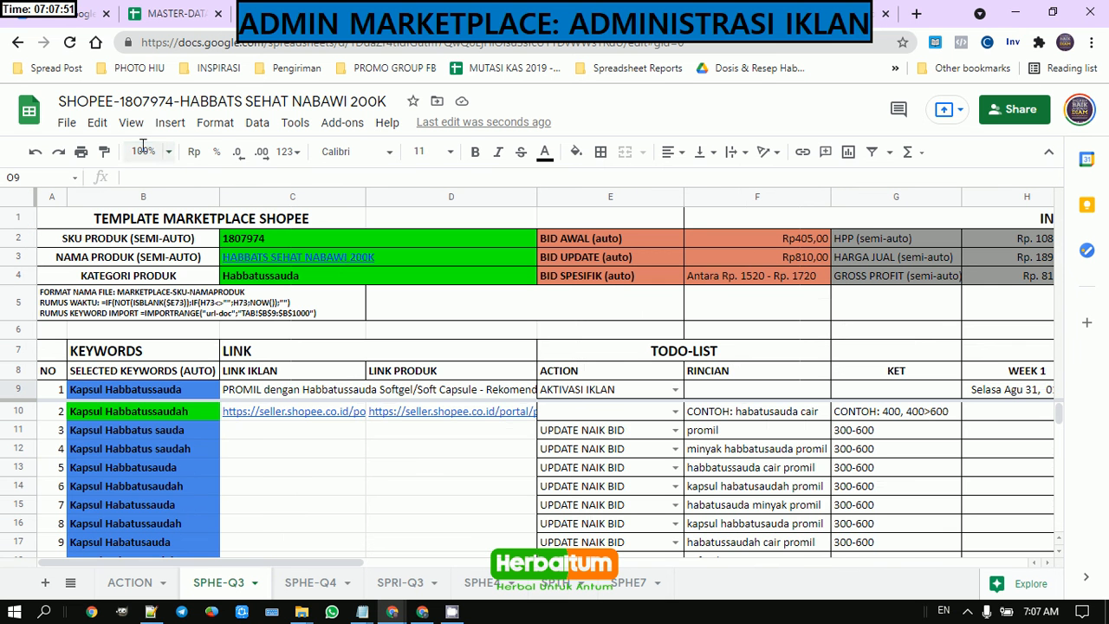
pyautogui.scroll(-20, 797, 415)
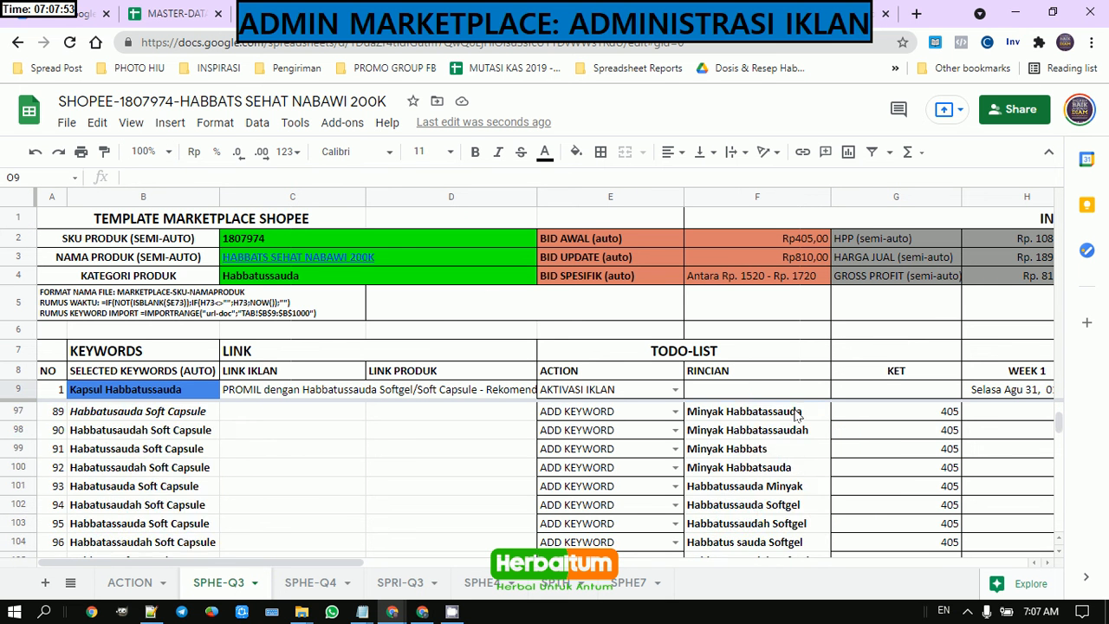
pyautogui.scroll(-15, 797, 416)
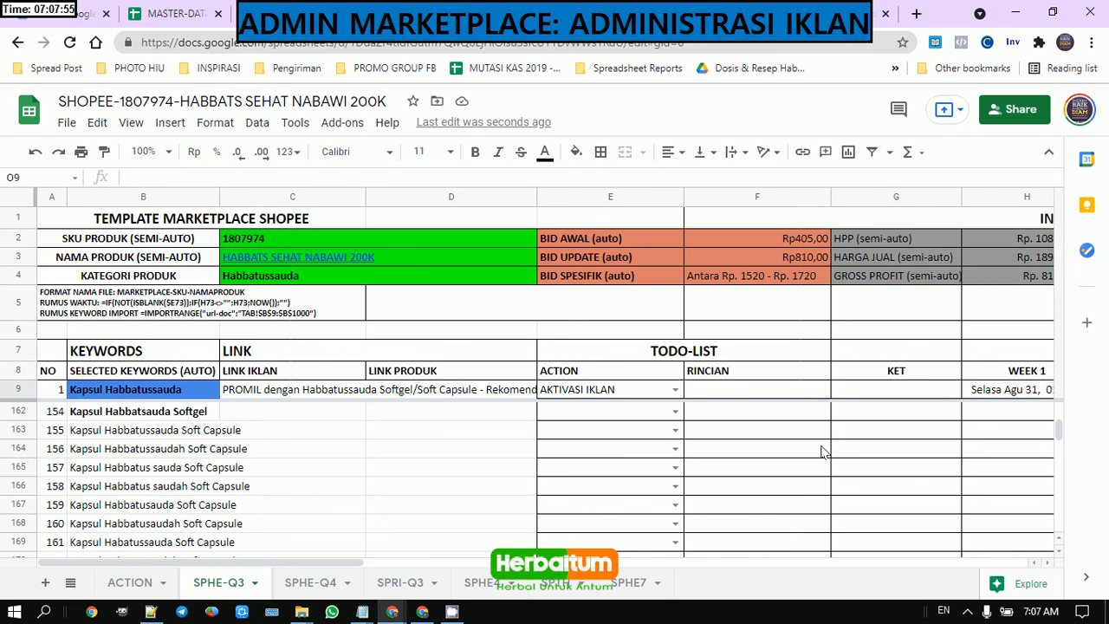